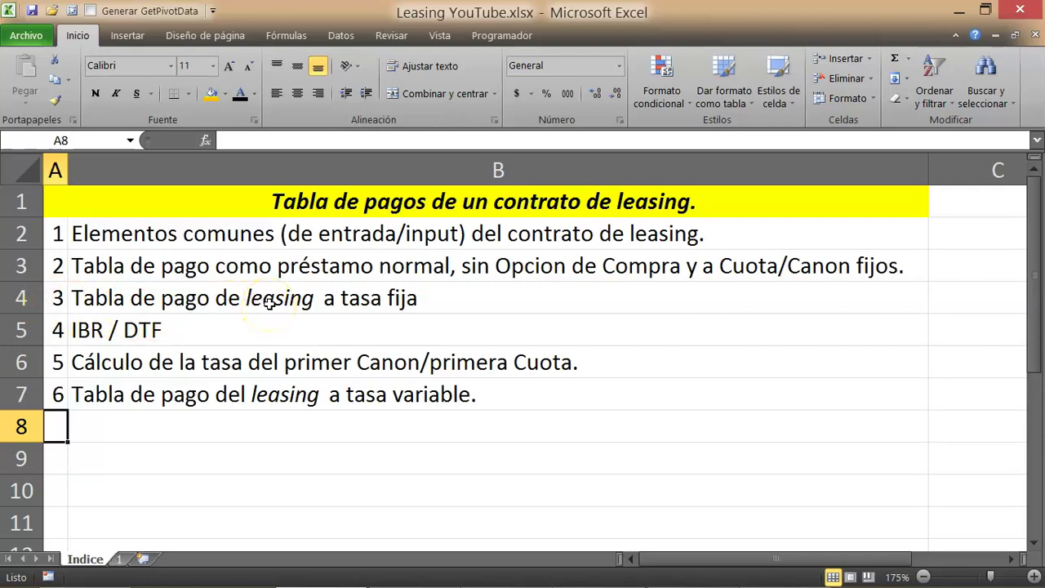
Review the topics listed on the index sheet, from the normal loan payment table to the variable-rate leasing table
{"action": "left_click_drag", "start_coordinate": [49, 265], "coordinate": [103, 291]}
{"action": "left_click", "coordinate": [193, 335]}
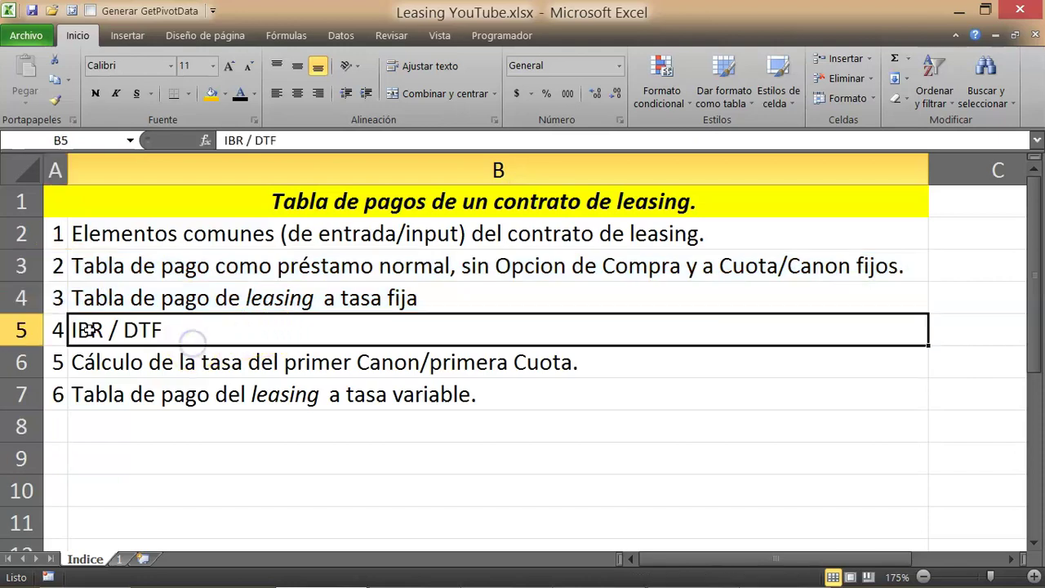
{"action": "left_click", "coordinate": [56, 329]}
{"action": "left_click", "coordinate": [86, 331]}
{"action": "left_click", "coordinate": [149, 330]}
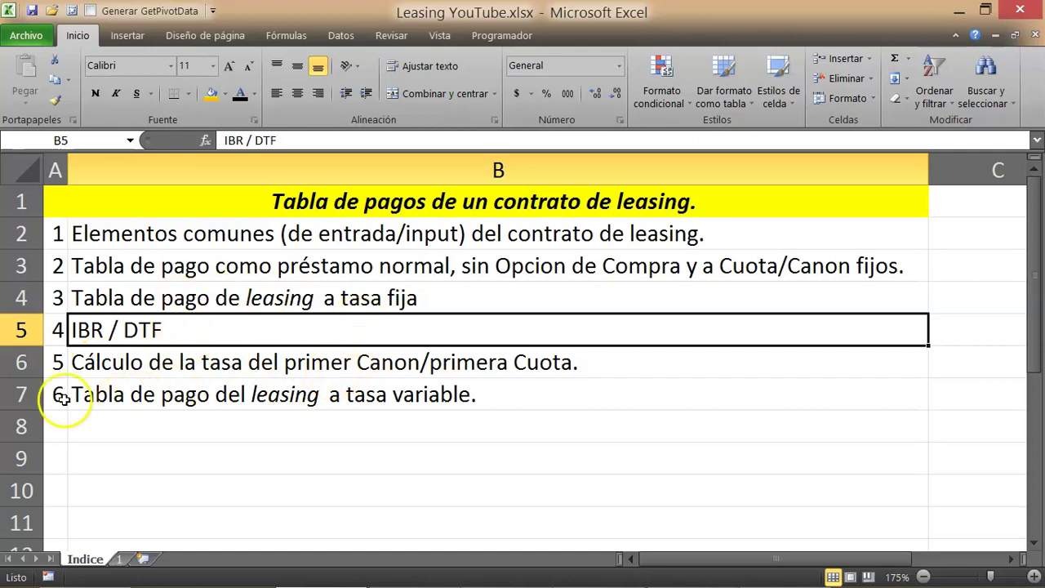
{"action": "left_click", "coordinate": [27, 395]}
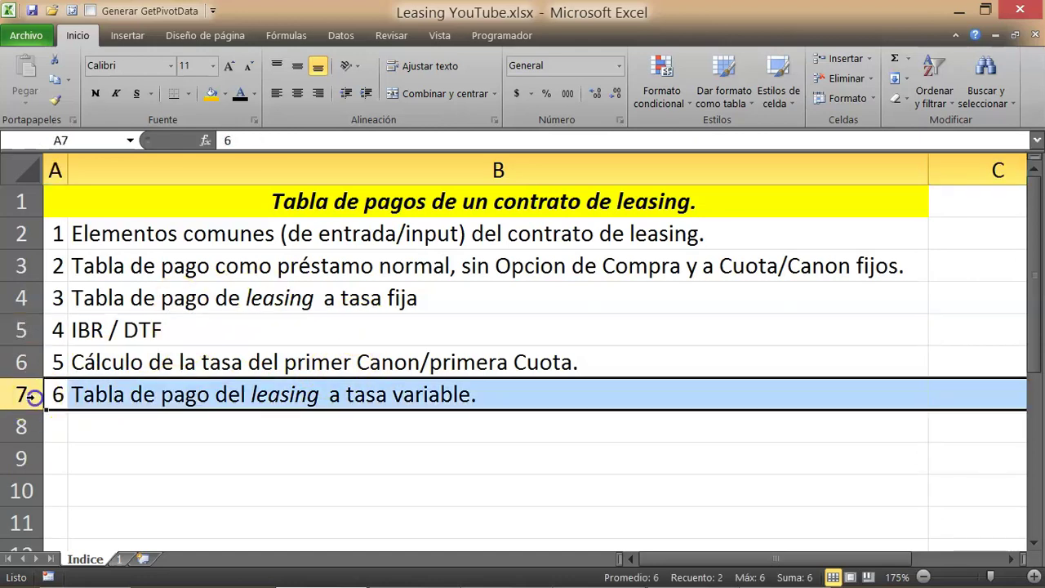
{"action": "left_click_drag", "start_coordinate": [56, 395], "coordinate": [164, 393]}
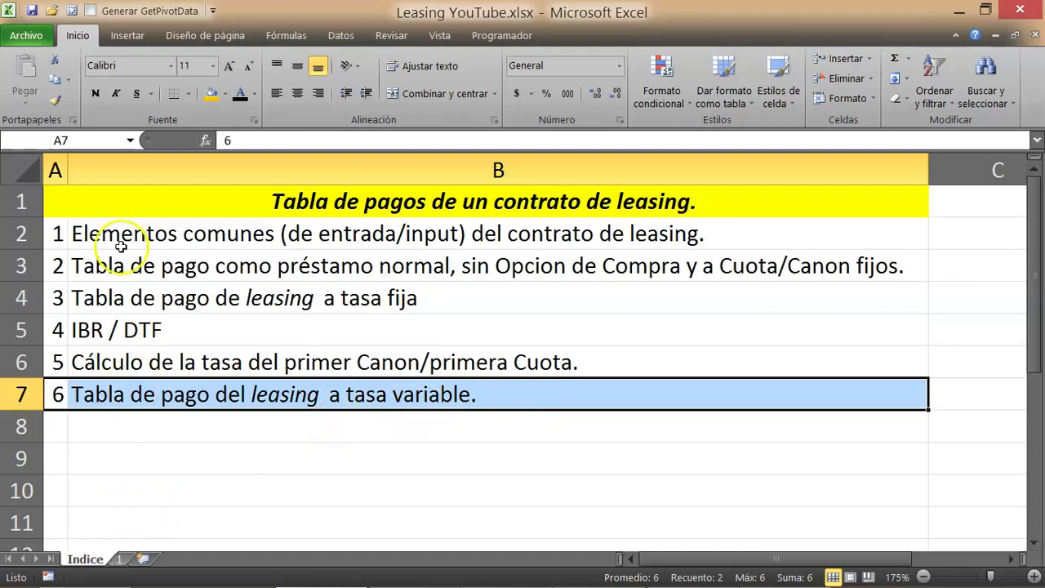
Open sheet 1 and examine the Valor del Activo and Canon Extraordinario entries of the initial conditions
{"action": "left_click", "coordinate": [118, 561]}
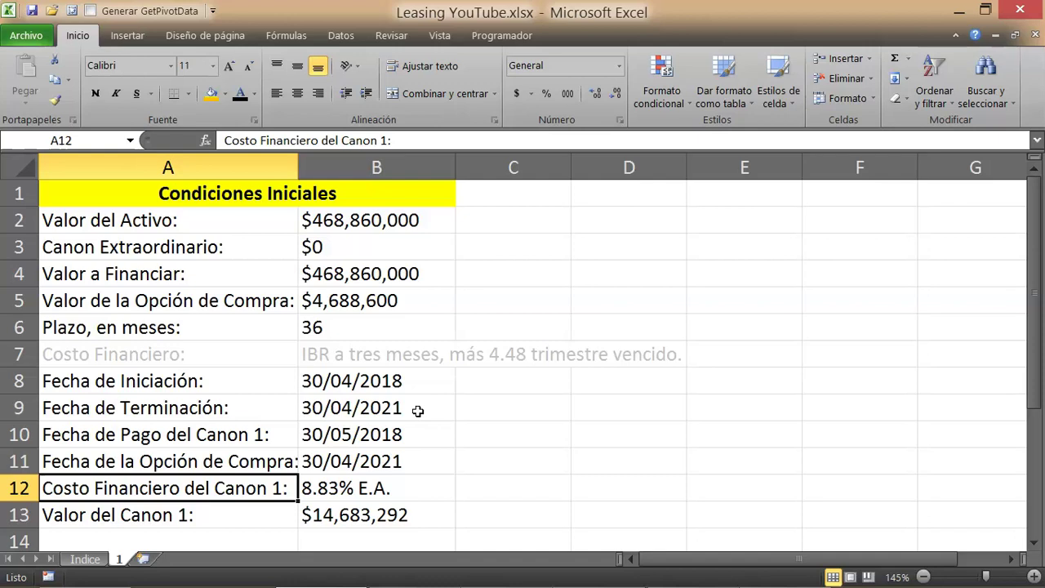
{"action": "left_click", "coordinate": [71, 220]}
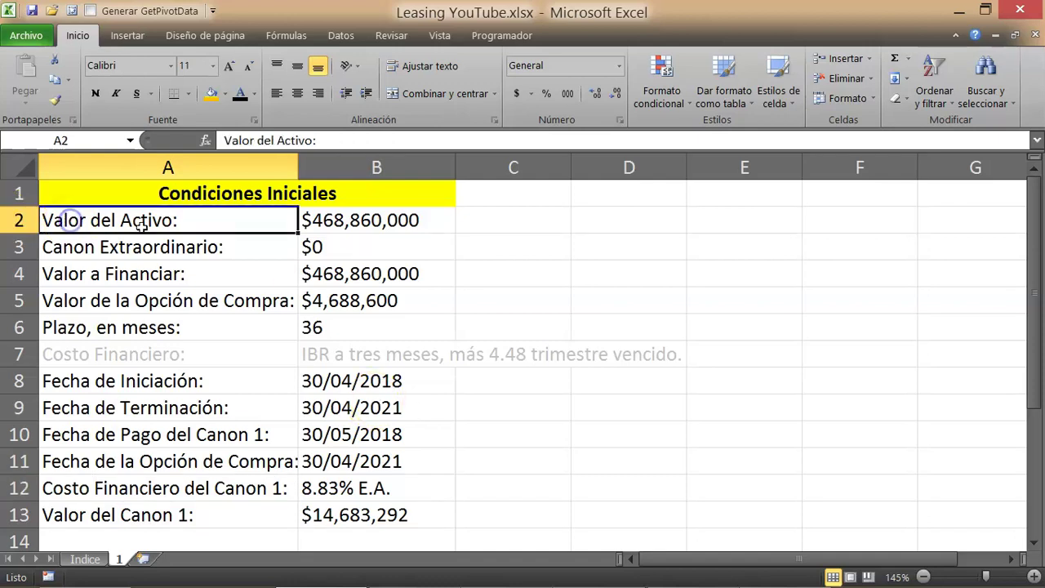
{"action": "left_click", "coordinate": [504, 221]}
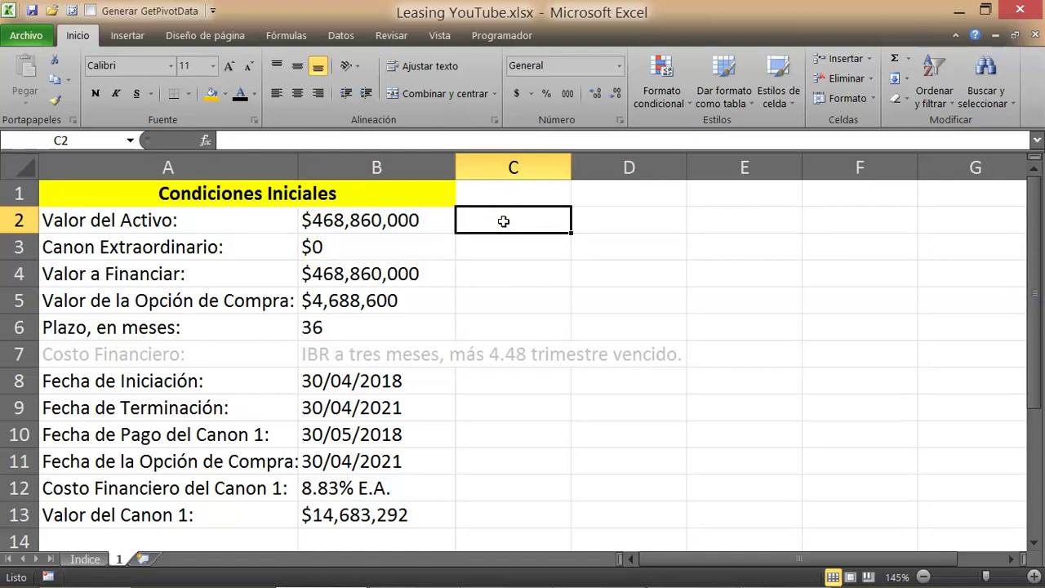
{"action": "key", "text": "Left"}
{"action": "key", "text": "Down"}
{"action": "key", "text": "Right"}
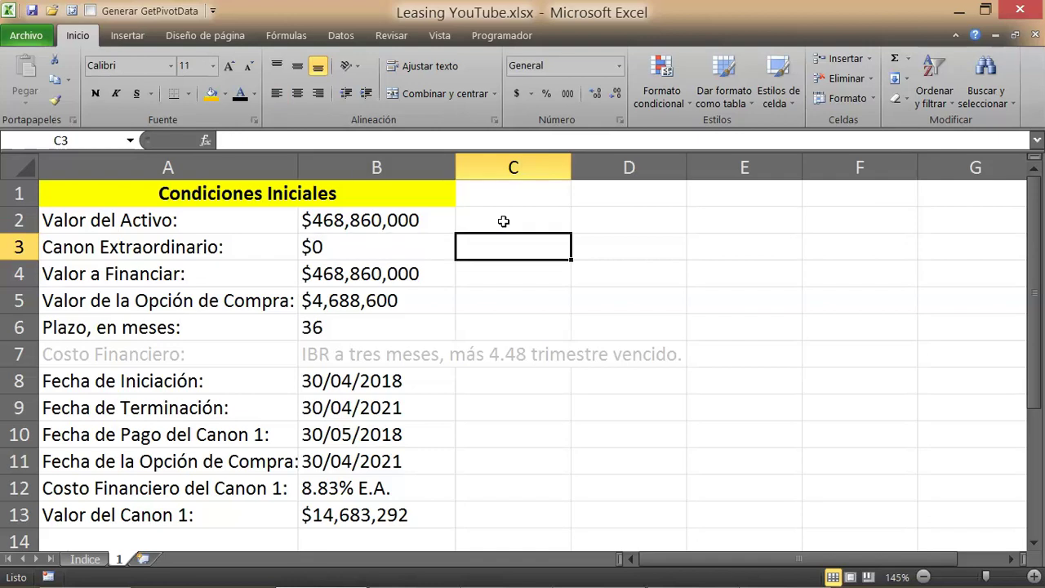
{"action": "key", "text": "Up"}
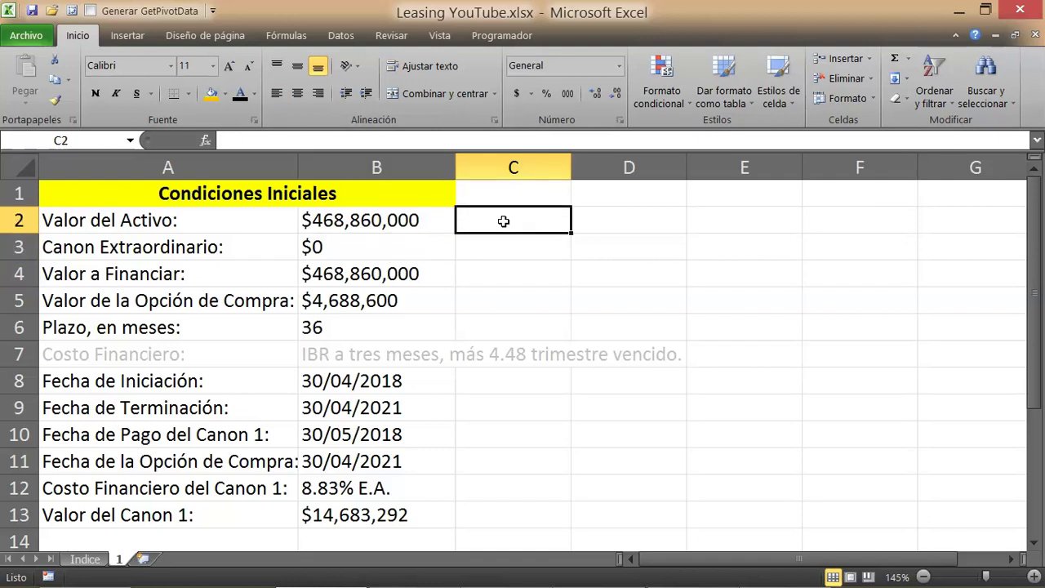
{"action": "key", "text": "Left"}
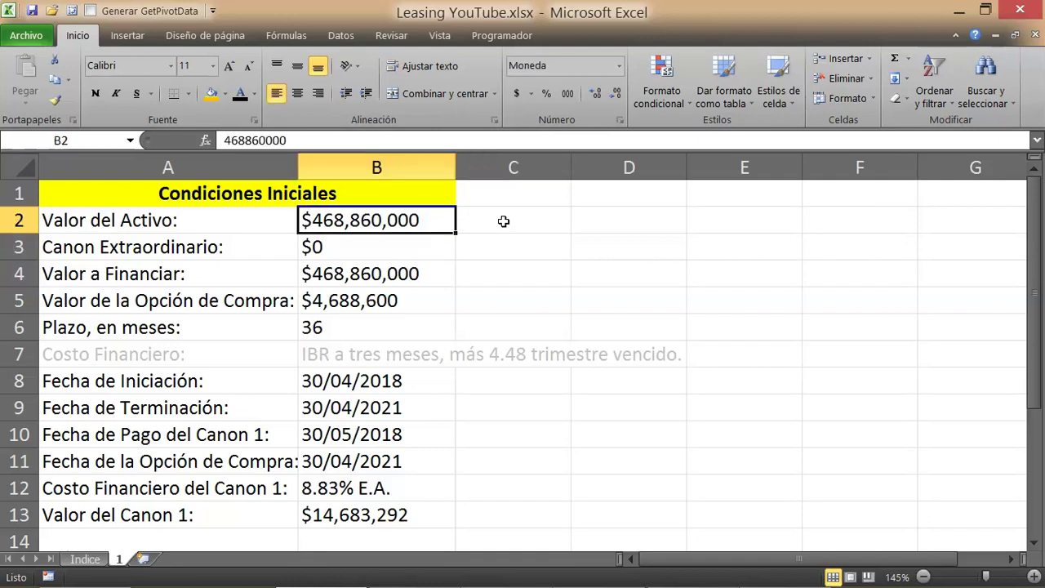
{"action": "key", "text": "Right"}
{"action": "key", "text": "Down"}
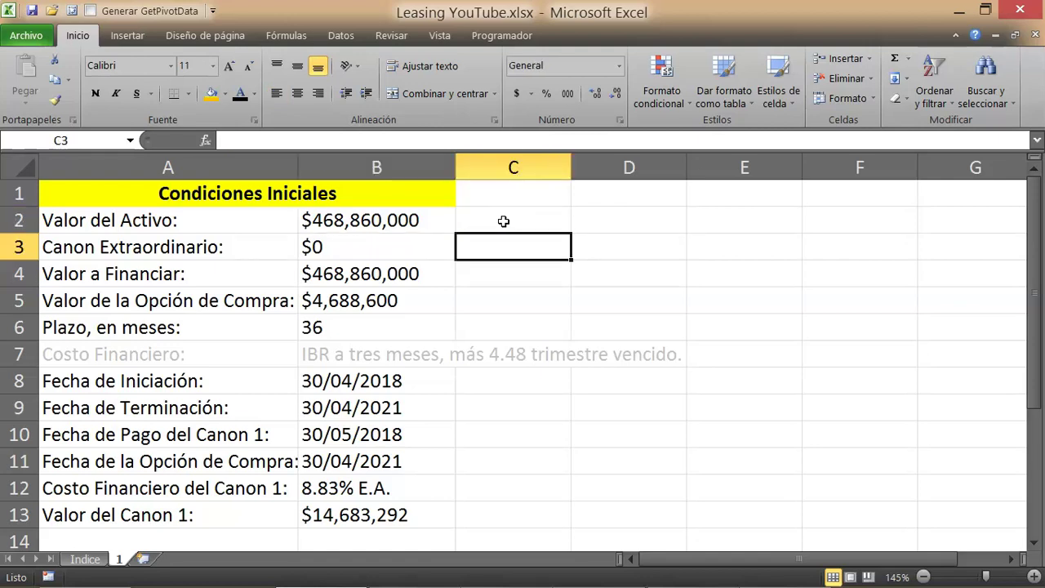
{"action": "key", "text": "Left"}
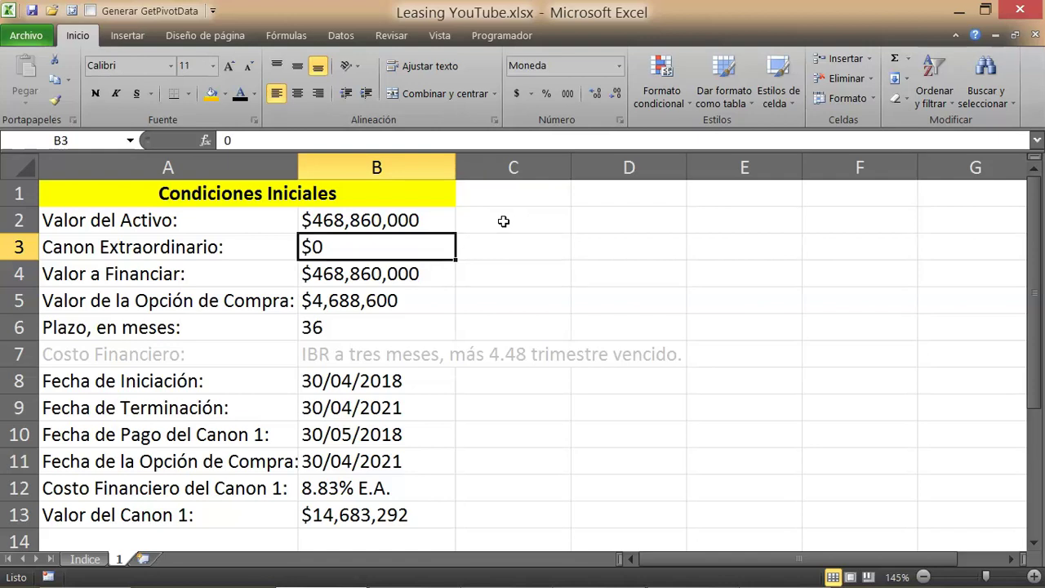
{"action": "key", "text": "Right"}
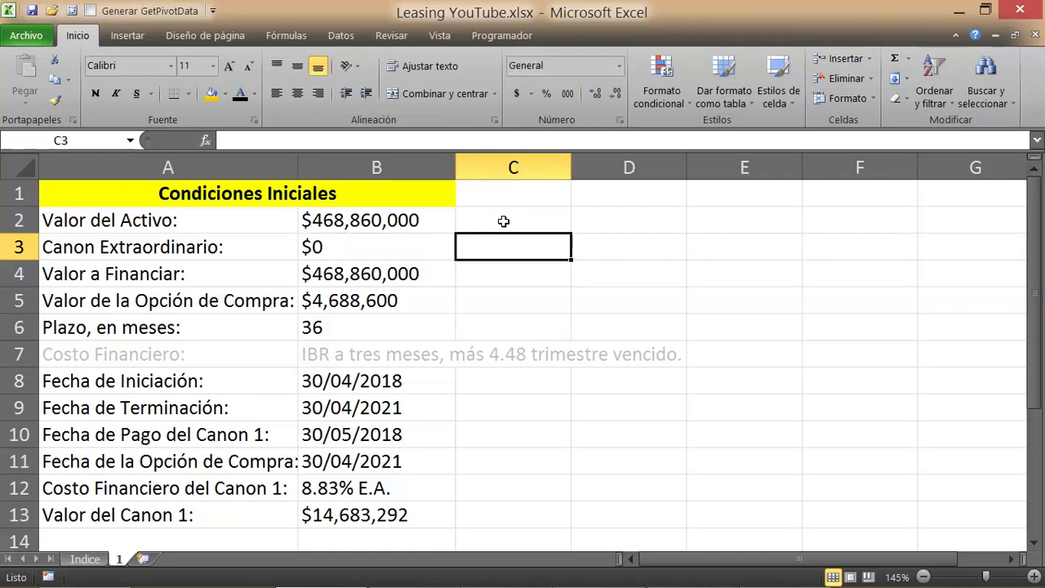
Inspect the formulas for Valor a Financiar and Valor de la Opción de Compra, plus the term in months
{"action": "key", "text": "Down"}
{"action": "key", "text": "Left"}
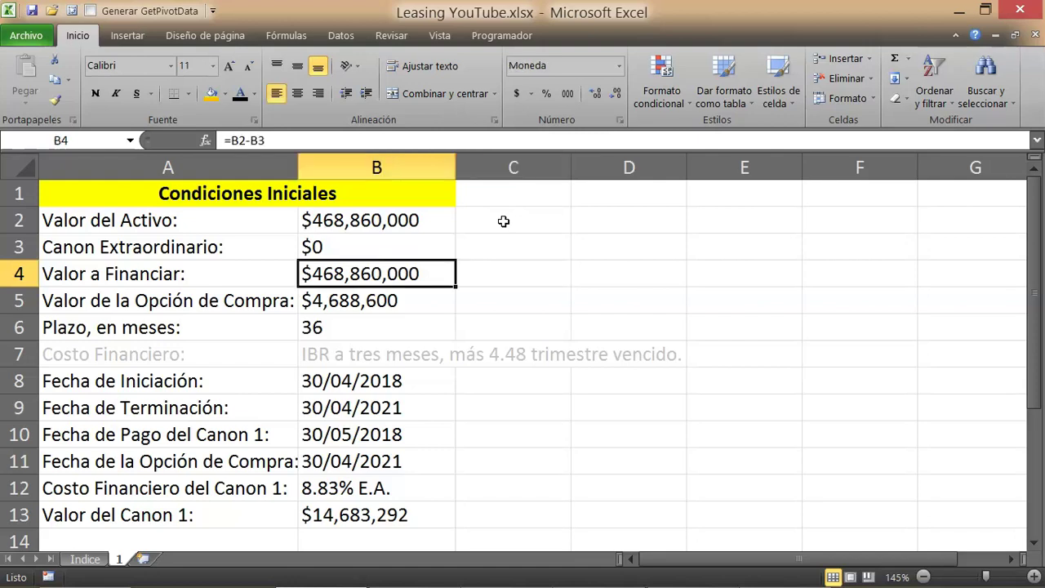
{"action": "key", "text": "Right"}
{"action": "key", "text": "Left"}
{"action": "key", "text": "Down"}
{"action": "key", "text": "Left"}
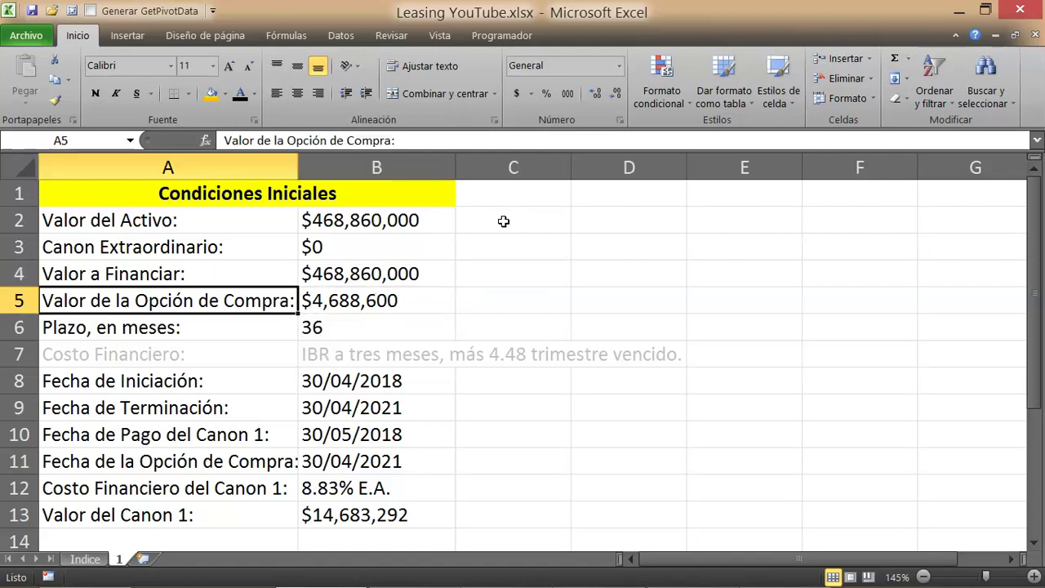
{"action": "key", "text": "Right"}
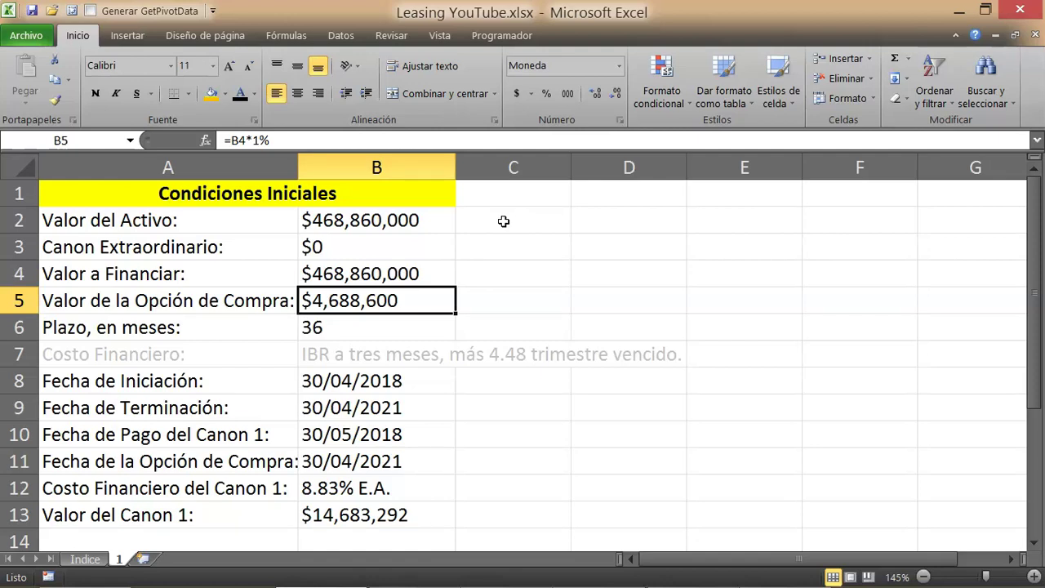
{"action": "key", "text": "Right"}
{"action": "key", "text": "Left"}
{"action": "key", "text": "Down"}
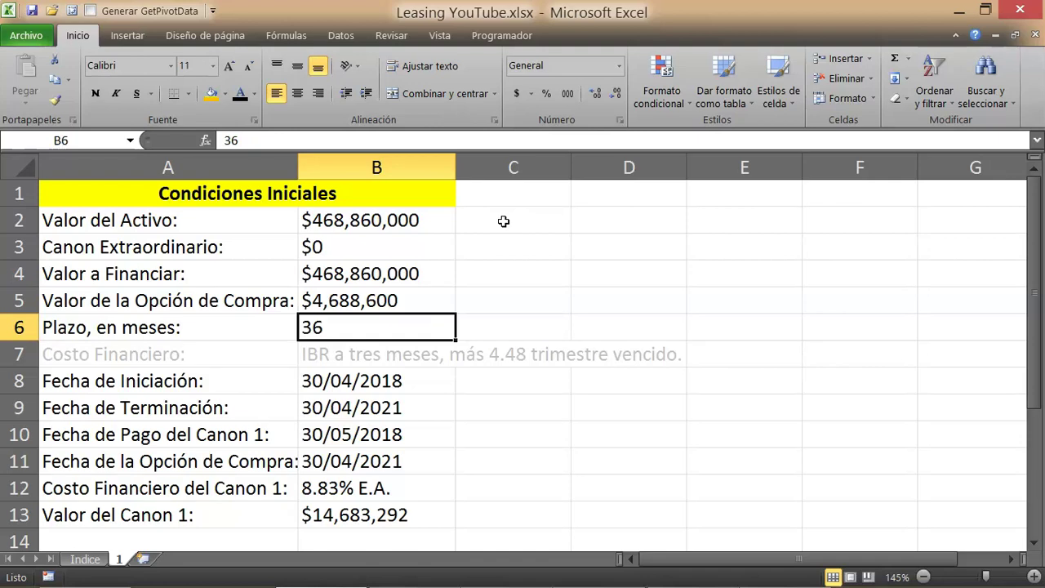
Examine the greyed-out Costo Financiero row and its variable-rate description in row 7
{"action": "key", "text": "Down"}
{"action": "key", "text": "Left"}
{"action": "key", "text": "Right"}
{"action": "key", "text": "Right"}
{"action": "key", "text": "Left"}
{"action": "key", "text": "Left"}
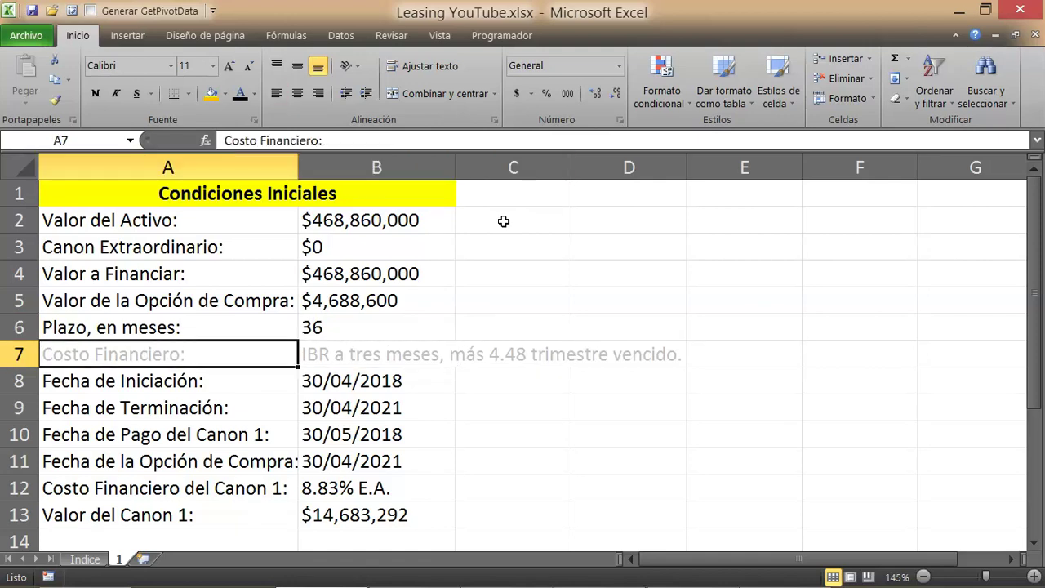
{"action": "key", "text": "Right"}
{"action": "key", "text": "Left"}
{"action": "key", "text": "Right"}
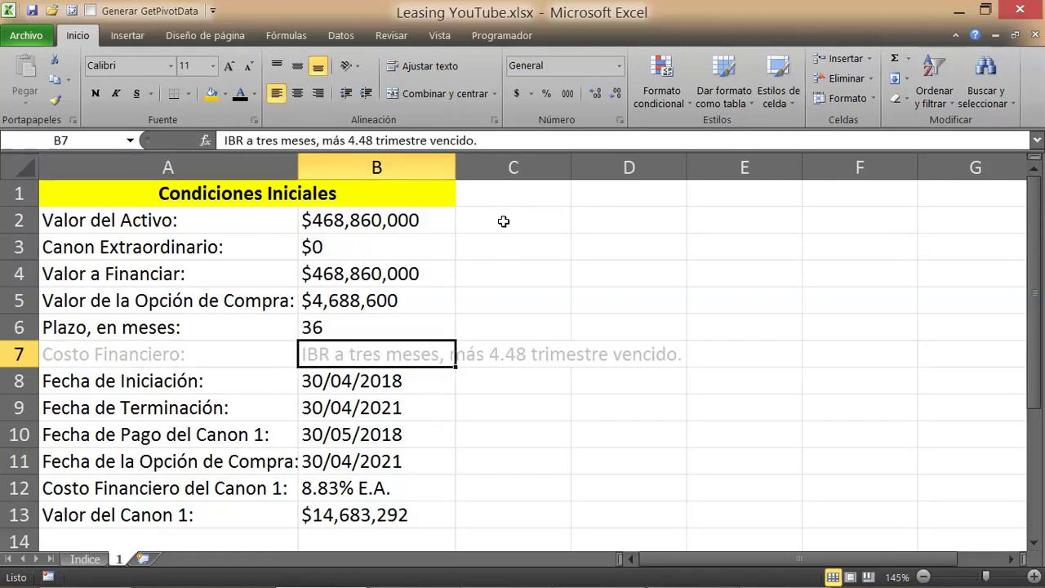
{"action": "key", "text": "Left"}
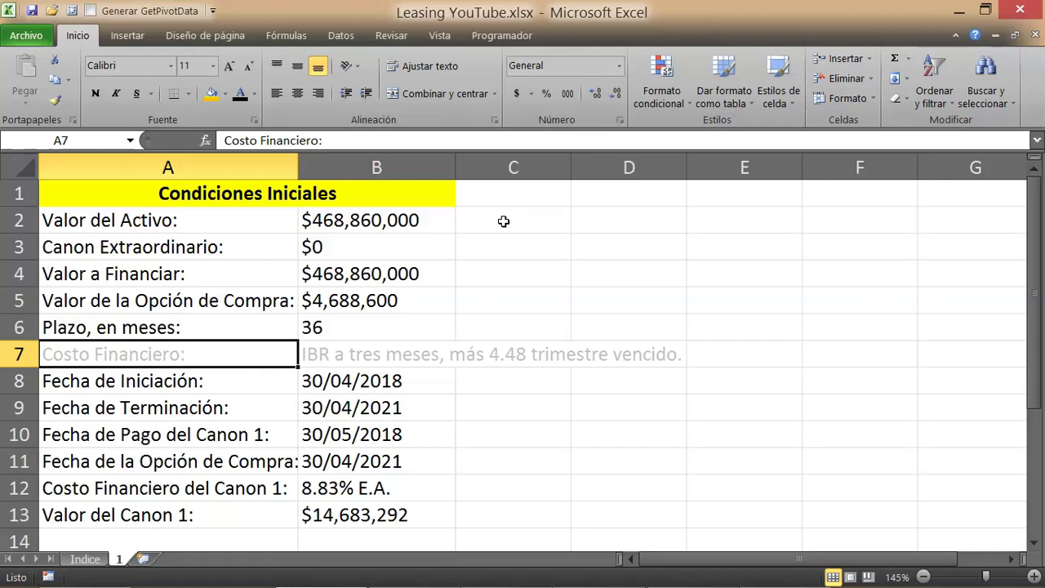
Compare topic 2 on the Indice sheet with the Costo Financiero and Fecha de Iniciación rows on sheet 1
{"action": "left_click", "coordinate": [91, 559]}
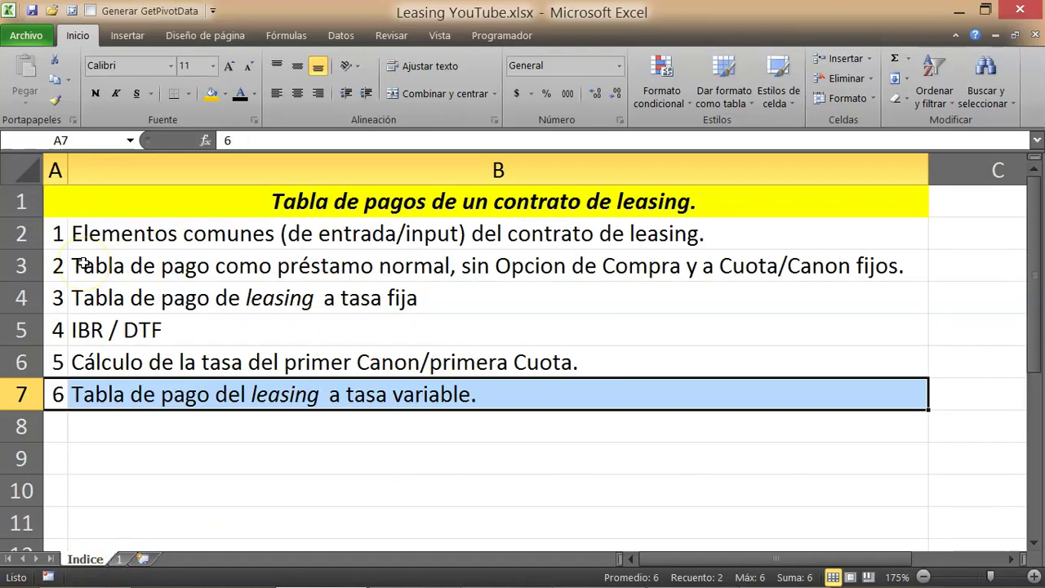
{"action": "left_click", "coordinate": [85, 266]}
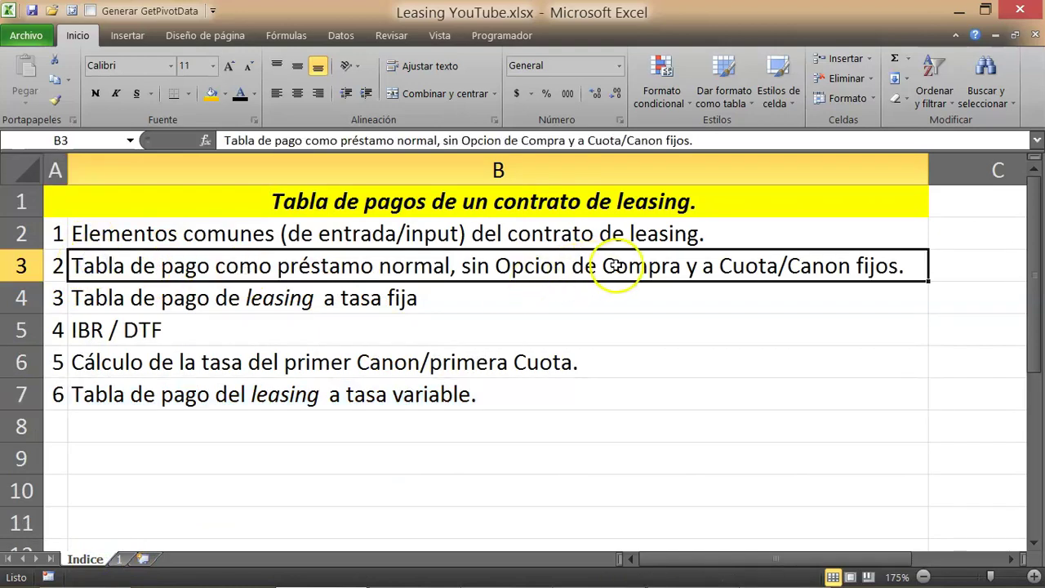
{"action": "left_click", "coordinate": [121, 560]}
{"action": "left_click_drag", "start_coordinate": [273, 352], "coordinate": [518, 357]}
{"action": "left_click", "coordinate": [408, 374]}
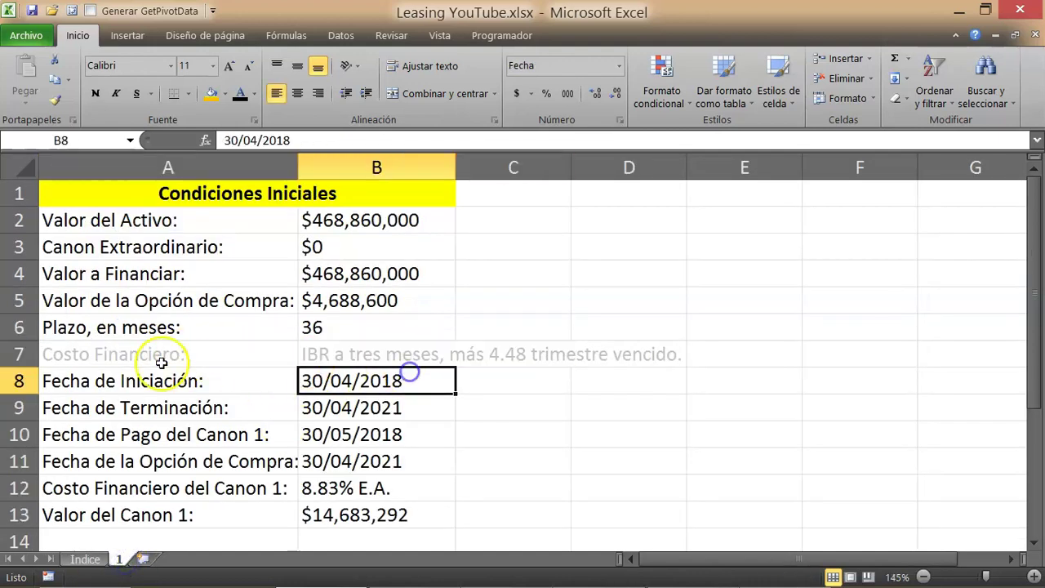
{"action": "left_click", "coordinate": [18, 354]}
{"action": "left_click_drag", "start_coordinate": [85, 354], "coordinate": [677, 358]}
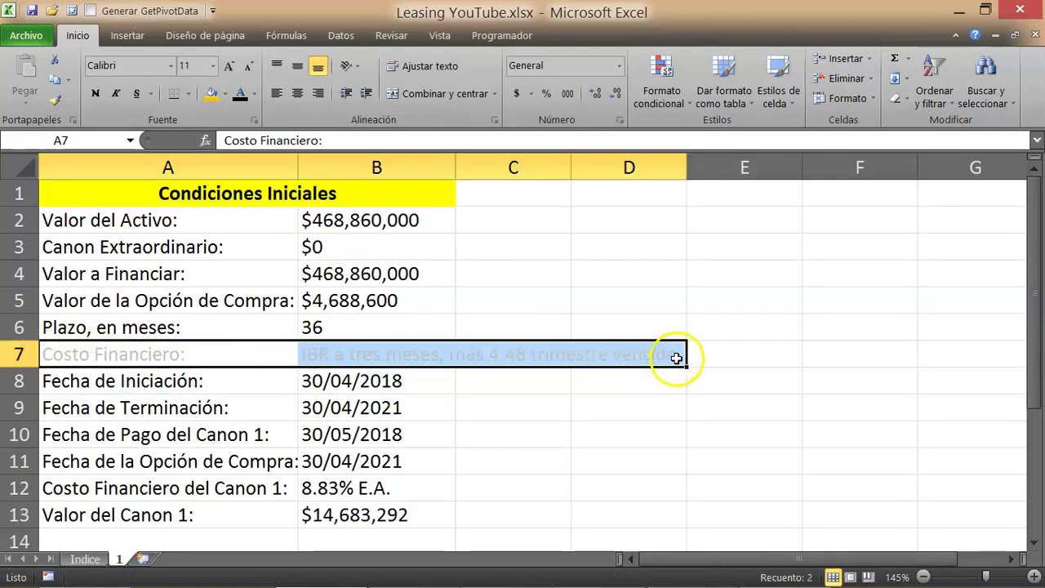
{"action": "left_click", "coordinate": [143, 376]}
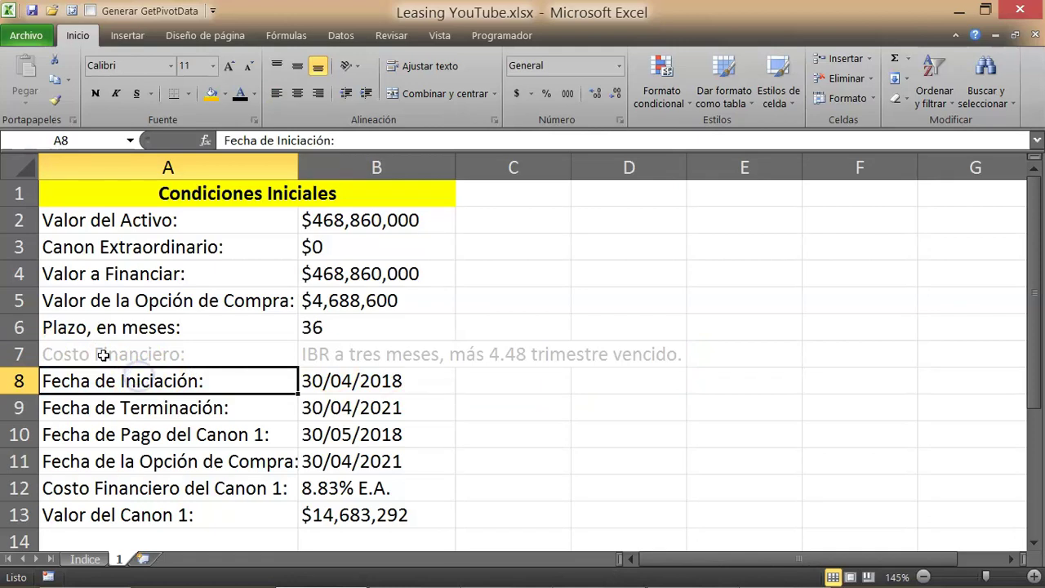
{"action": "left_click", "coordinate": [94, 378]}
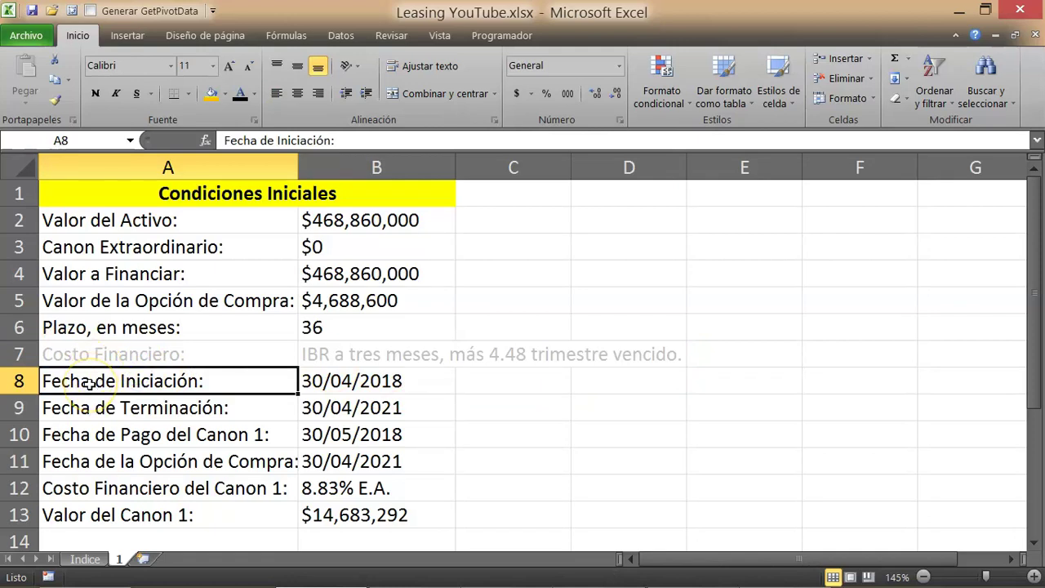
{"action": "left_click", "coordinate": [494, 379]}
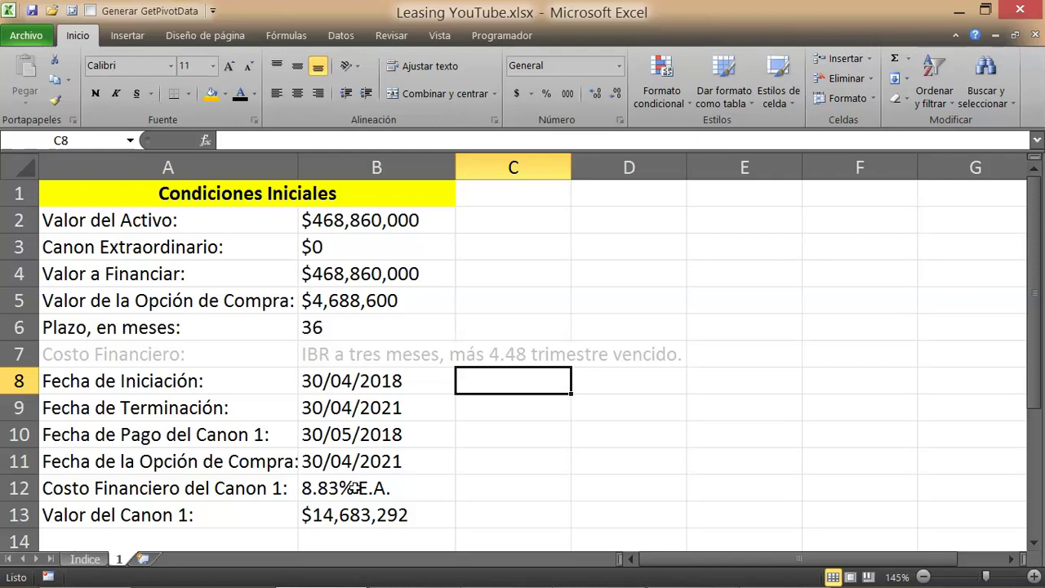
Examine the Valor del Canon 1 amount and the lease term in months among the initial conditions
{"action": "left_click", "coordinate": [85, 517]}
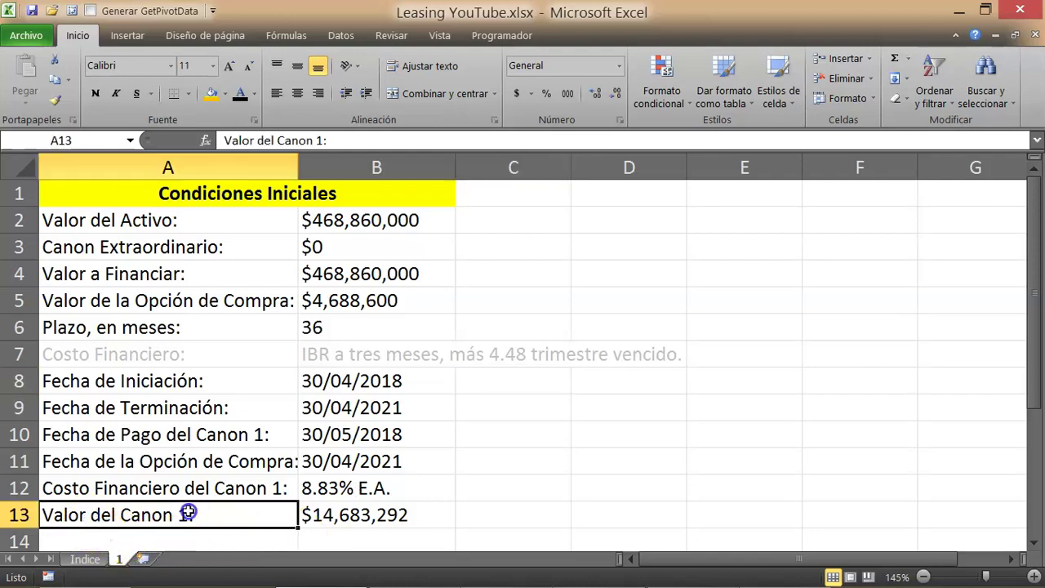
{"action": "left_click_drag", "start_coordinate": [187, 512], "coordinate": [308, 514]}
{"action": "left_click_drag", "start_coordinate": [204, 518], "coordinate": [375, 515]}
{"action": "left_click", "coordinate": [392, 515]}
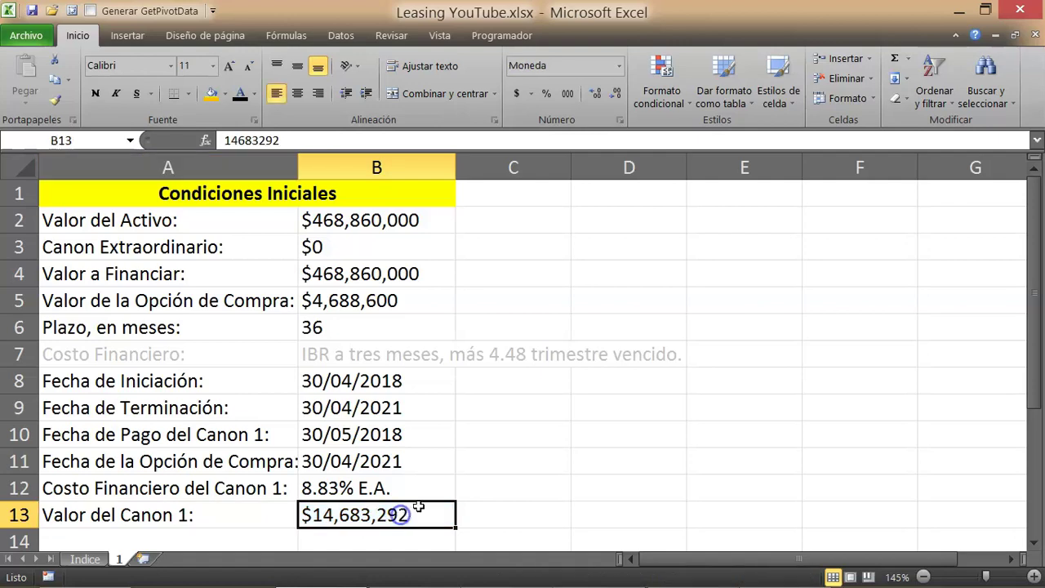
{"action": "left_click", "coordinate": [529, 482]}
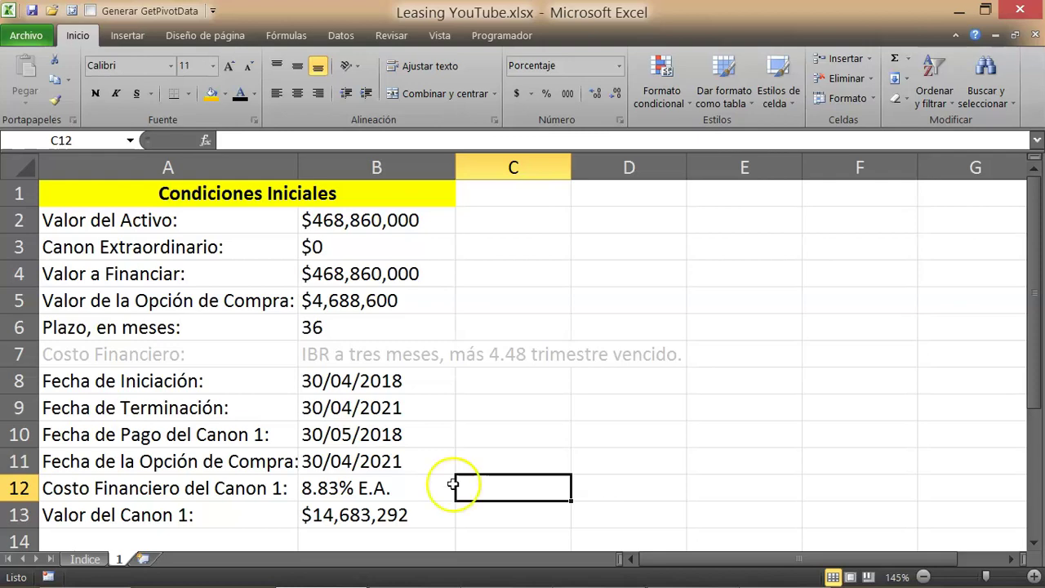
{"action": "left_click_drag", "start_coordinate": [54, 328], "coordinate": [341, 327]}
{"action": "left_click", "coordinate": [358, 327]}
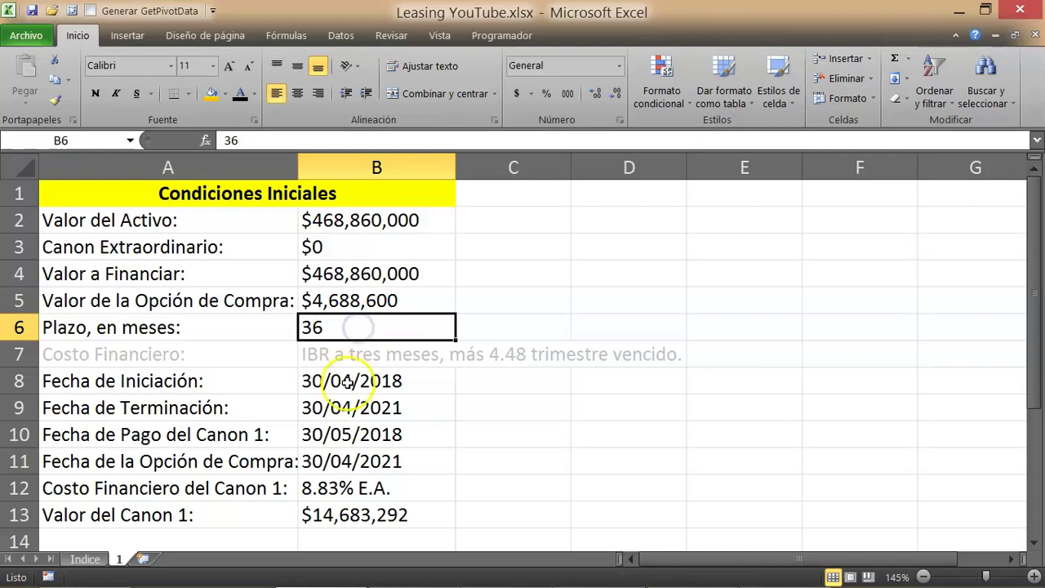
Enter the first canon's effective annual financial cost as the numeric value 8.83% in cell C12
{"action": "left_click", "coordinate": [384, 488]}
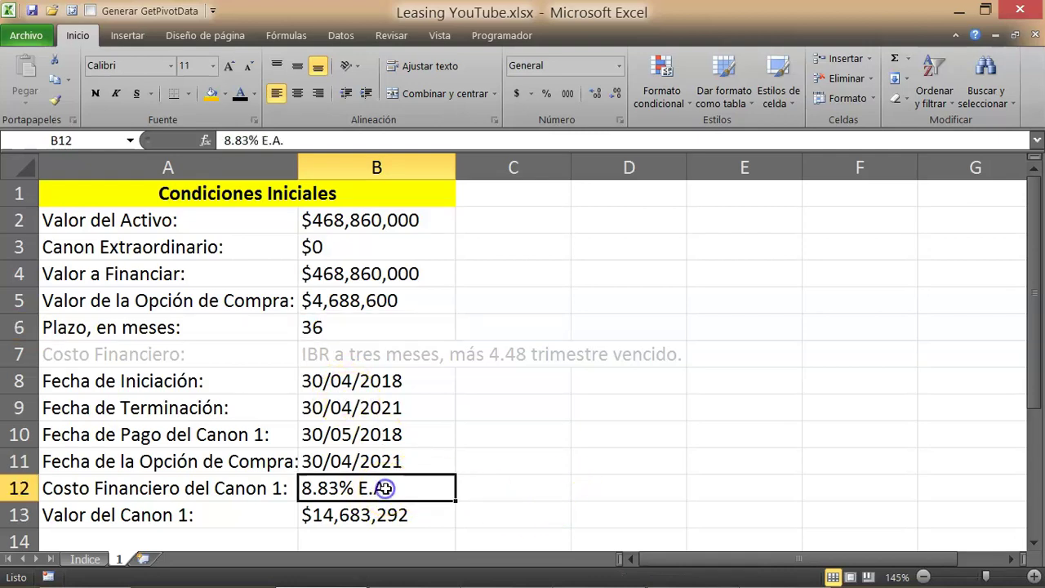
{"action": "left_click", "coordinate": [555, 489]}
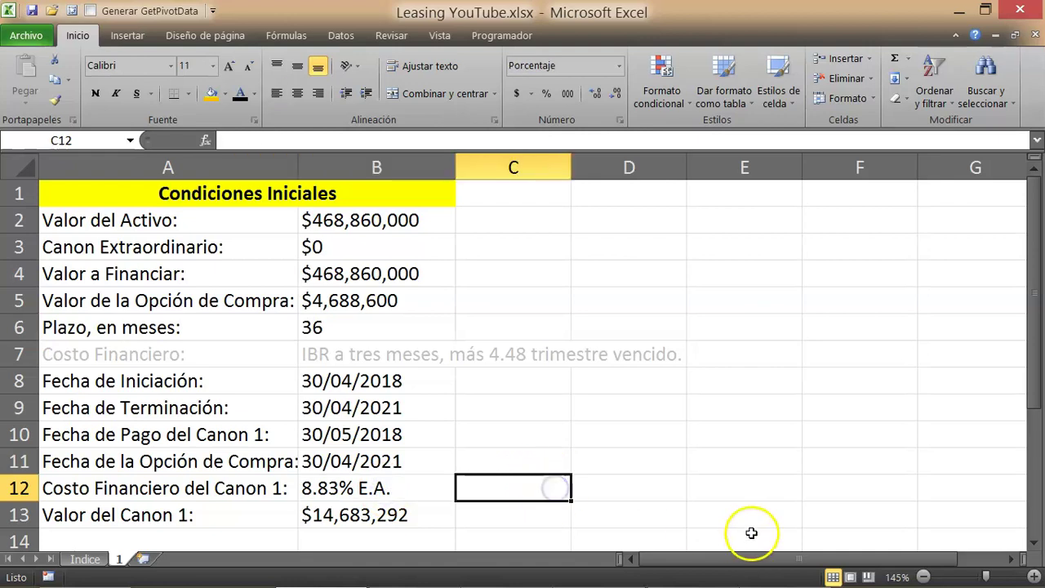
{"action": "type", "text": "8.83"}
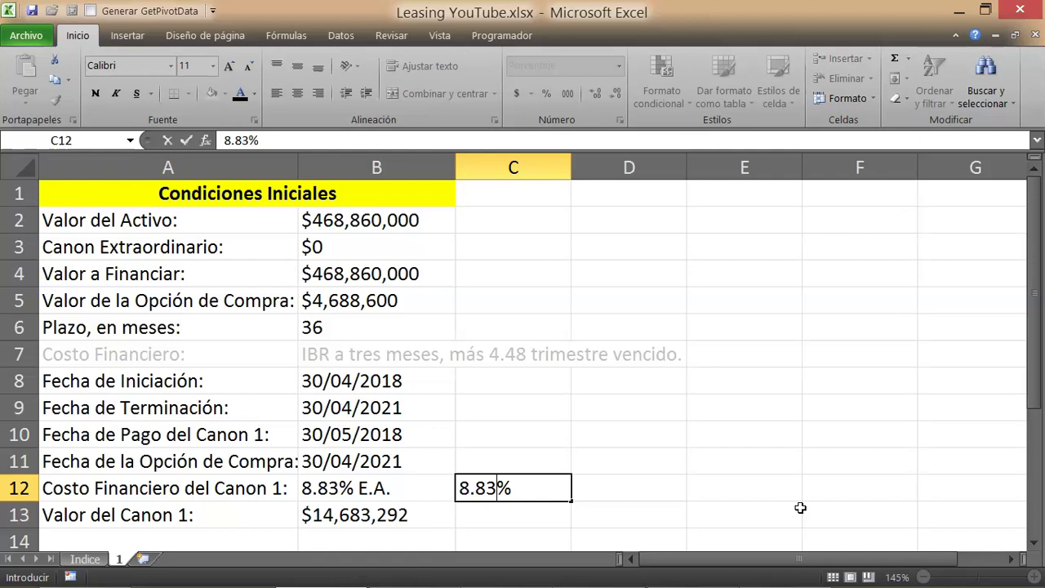
{"action": "key", "text": "Return"}
{"action": "key", "text": "Up"}
{"action": "key", "text": "Up"}
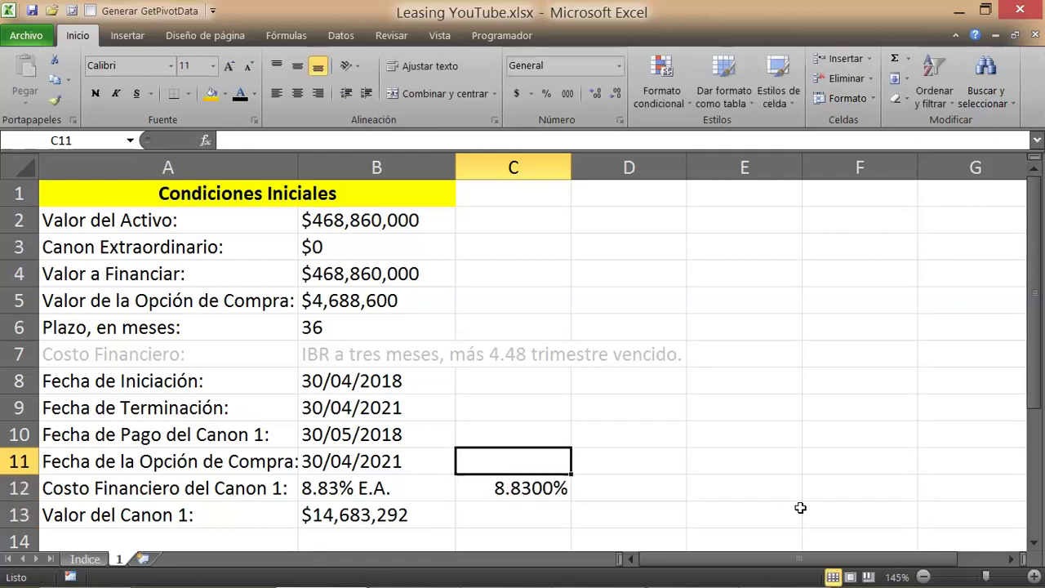
Label cells C11 and D11 as Efectiva and Nominal above the first canon's financial cost row
{"action": "type", "text": "Efectiva"}
{"action": "key", "text": "Return"}
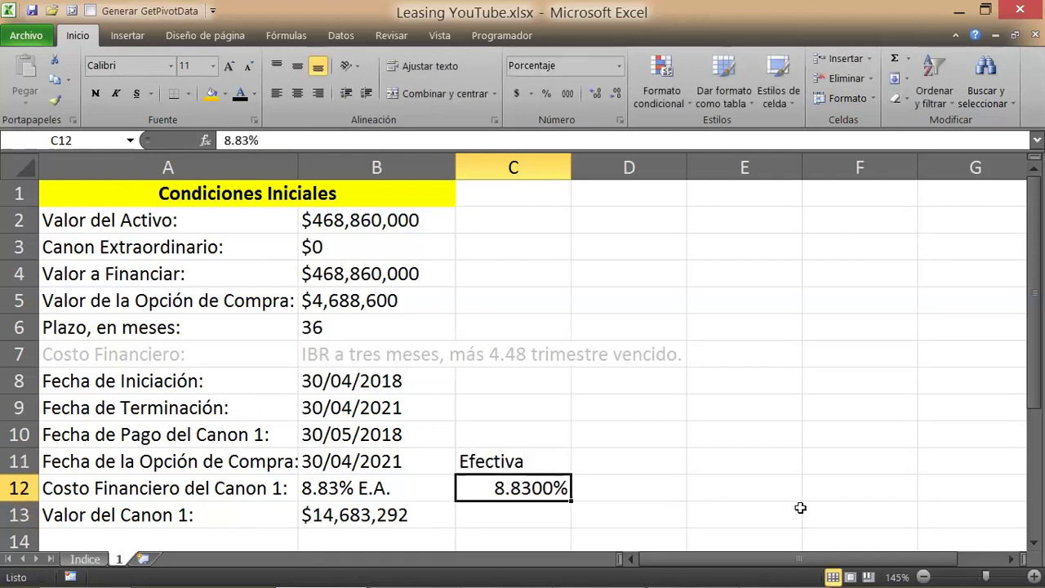
{"action": "key", "text": "Up"}
{"action": "key", "text": "Right"}
{"action": "type", "text": "N"}
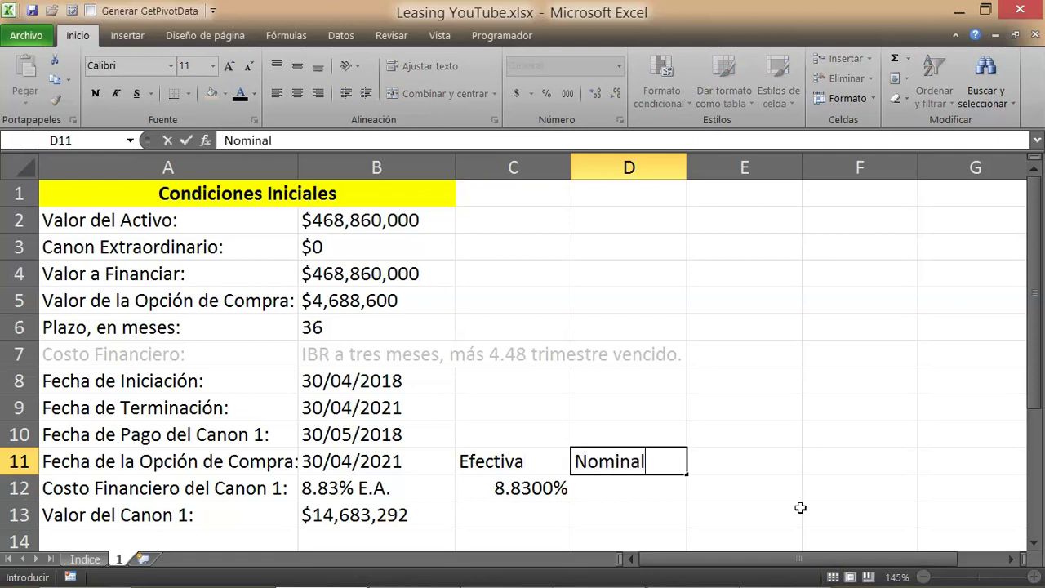
{"action": "type", "text": "ominal"}
{"action": "key", "text": "Return"}
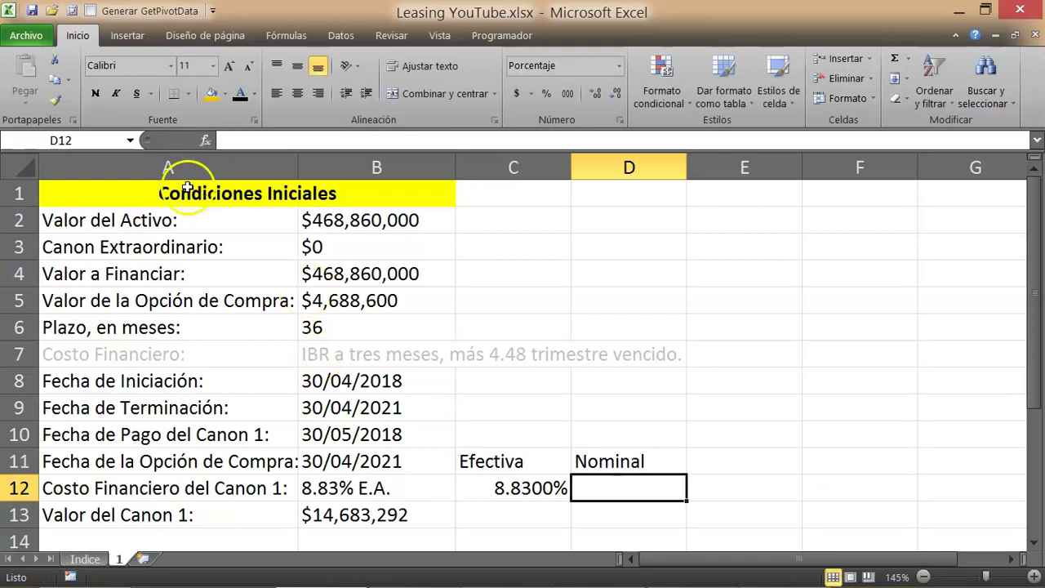
Calculate the nominal annual rate in D12 with TASA.NOMINAL, using C12 as the effective rate and 12 periods per year
{"action": "left_click", "coordinate": [304, 36]}
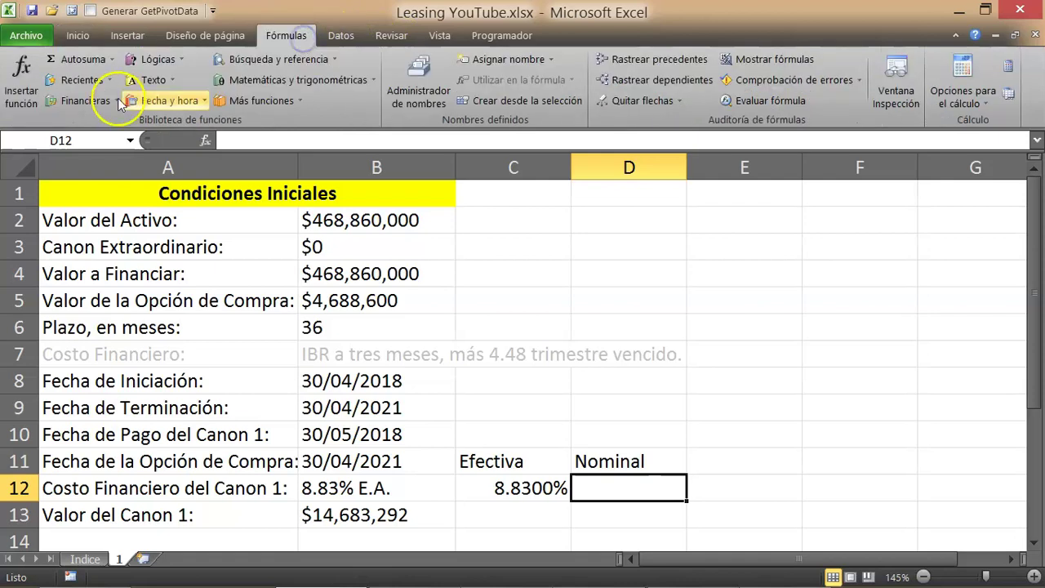
{"action": "left_click", "coordinate": [102, 101]}
{"action": "left_click_drag", "start_coordinate": [210, 201], "coordinate": [218, 401]}
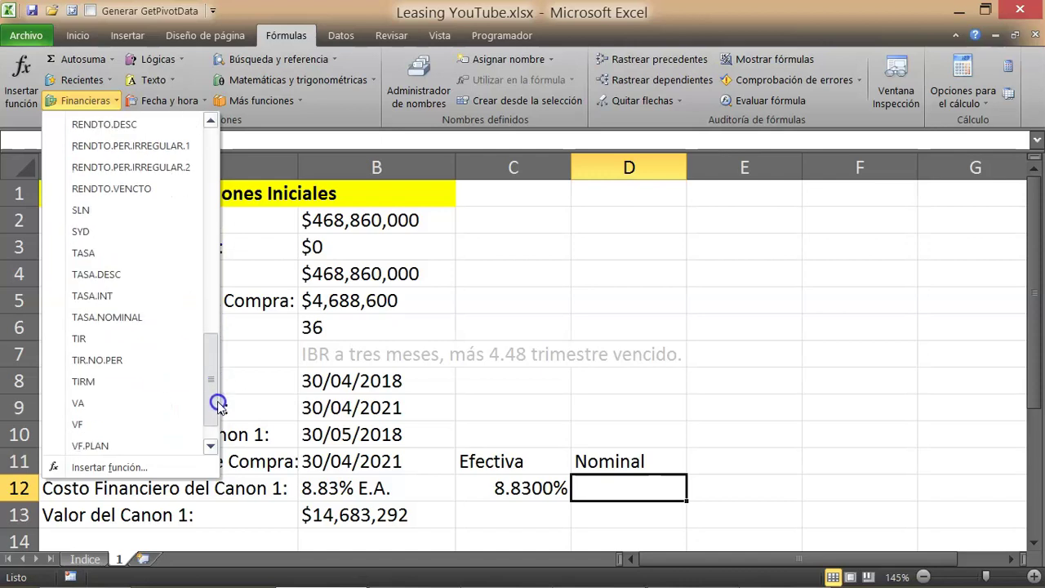
{"action": "left_click", "coordinate": [124, 318]}
{"action": "left_click_drag", "start_coordinate": [622, 275], "coordinate": [695, 176]}
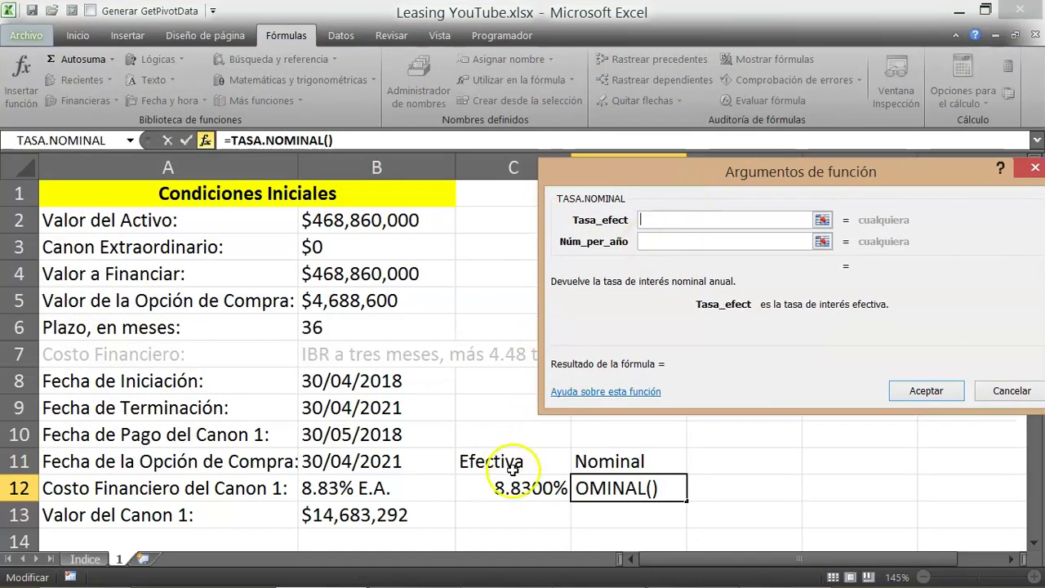
{"action": "left_click", "coordinate": [514, 491]}
{"action": "left_click", "coordinate": [676, 217]}
{"action": "left_click", "coordinate": [655, 243]}
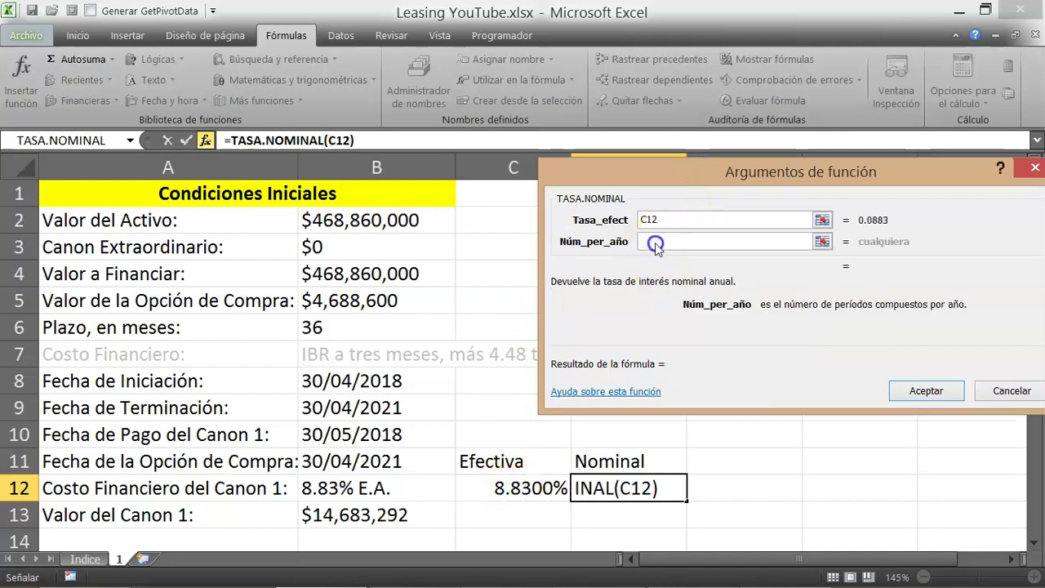
{"action": "type", "text": "12"}
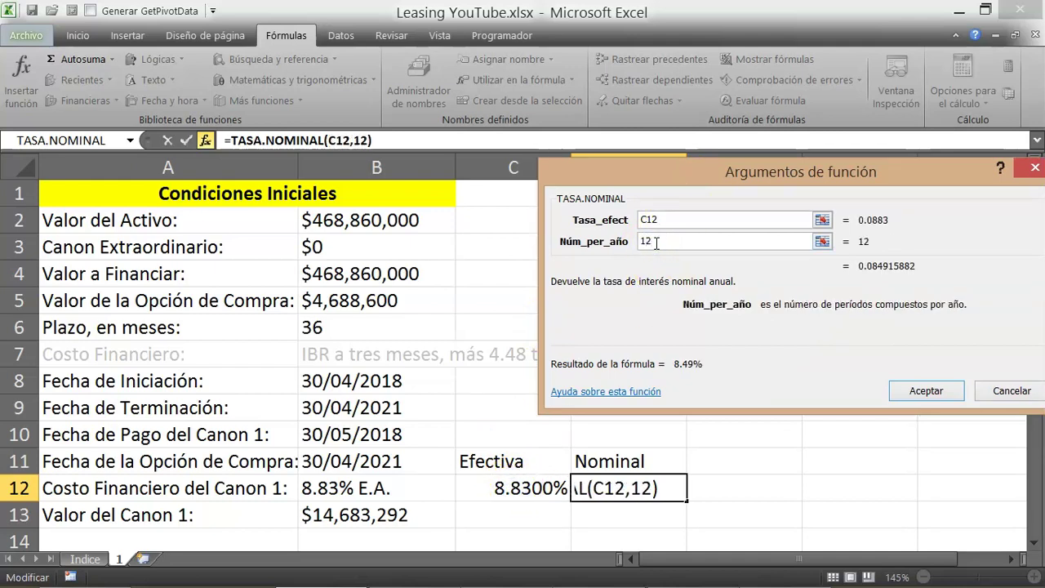
{"action": "key", "text": "Return"}
Label cell E11 as NM and compute the monthly nominal rate in E12 with the formula =D12/12
{"action": "left_click", "coordinate": [735, 455]}
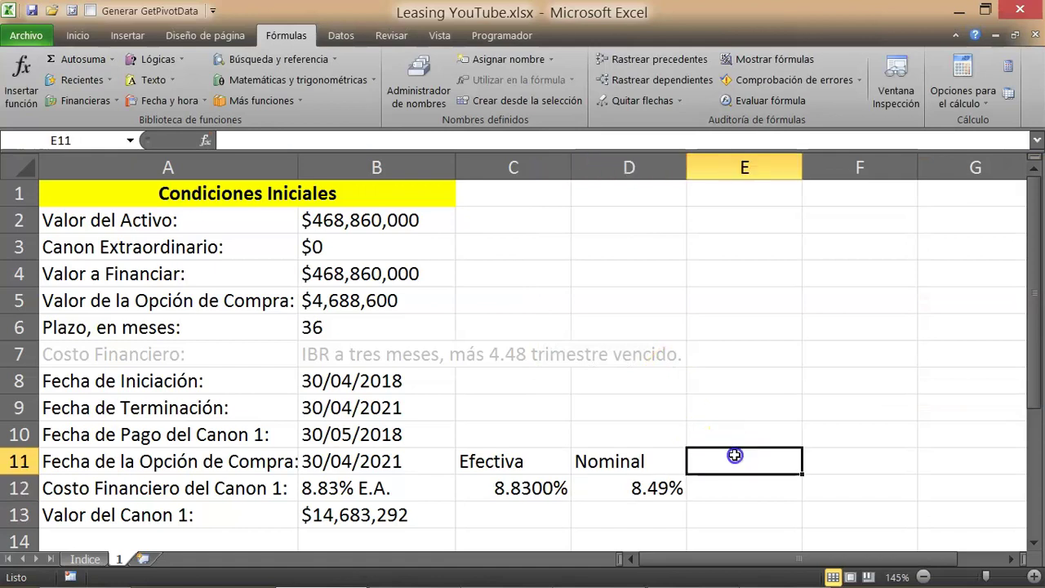
{"action": "type", "text": "N"}
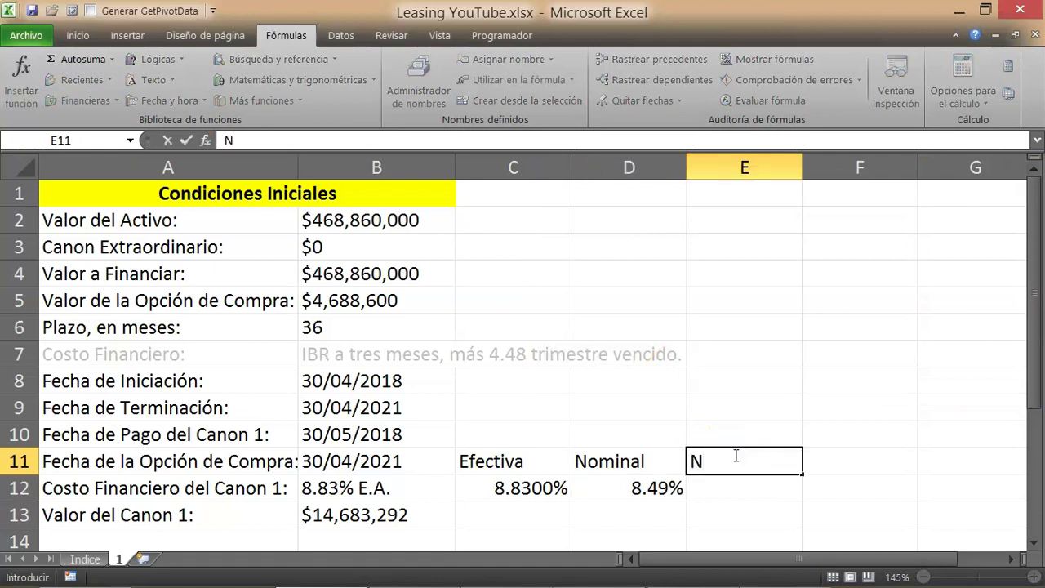
{"action": "type", "text": "M"}
{"action": "key", "text": "Return"}
{"action": "type", "text": "="}
{"action": "key", "text": "Left"}
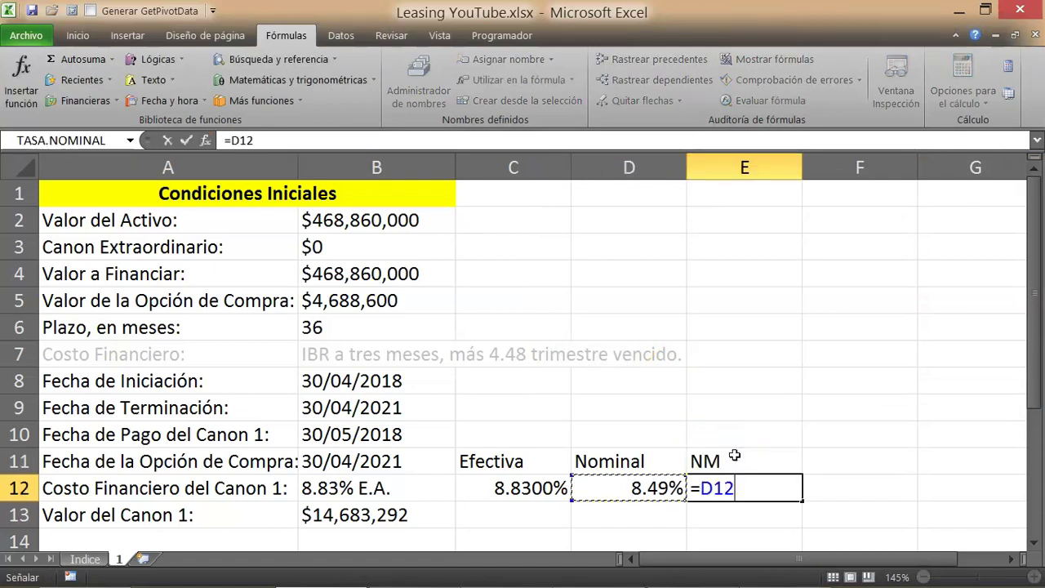
{"action": "type", "text": "/12"}
{"action": "key", "text": "Return"}
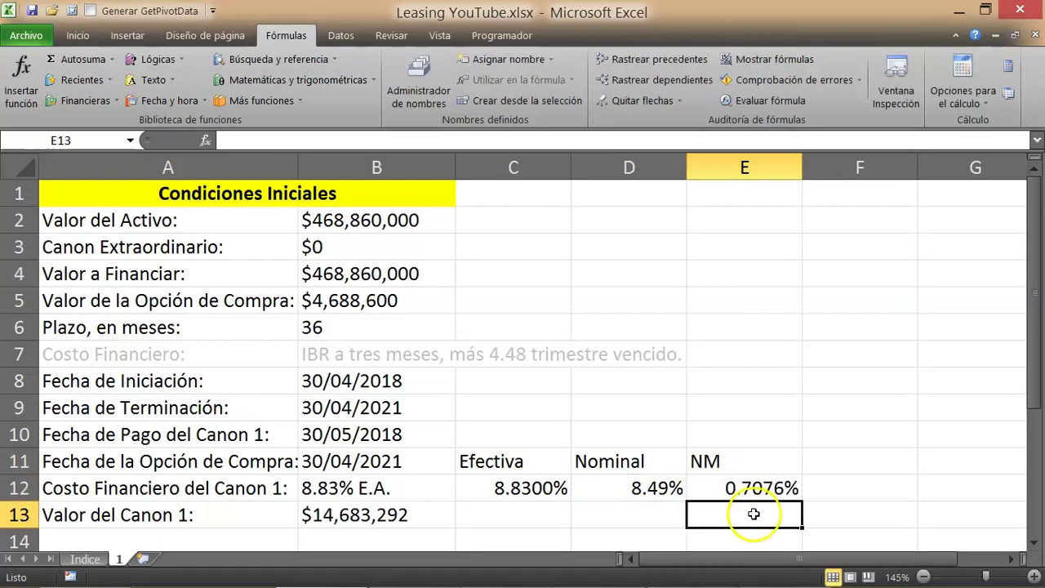
{"action": "left_click", "coordinate": [753, 487]}
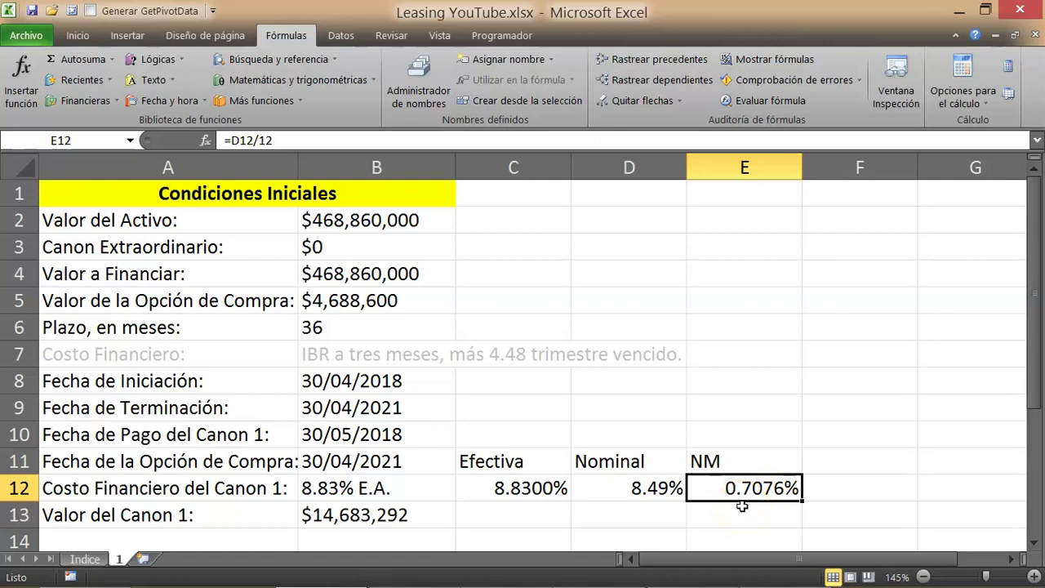
Check topic 1 on the Indice sheet and return to the initial conditions on sheet 1
{"action": "left_click", "coordinate": [97, 563]}
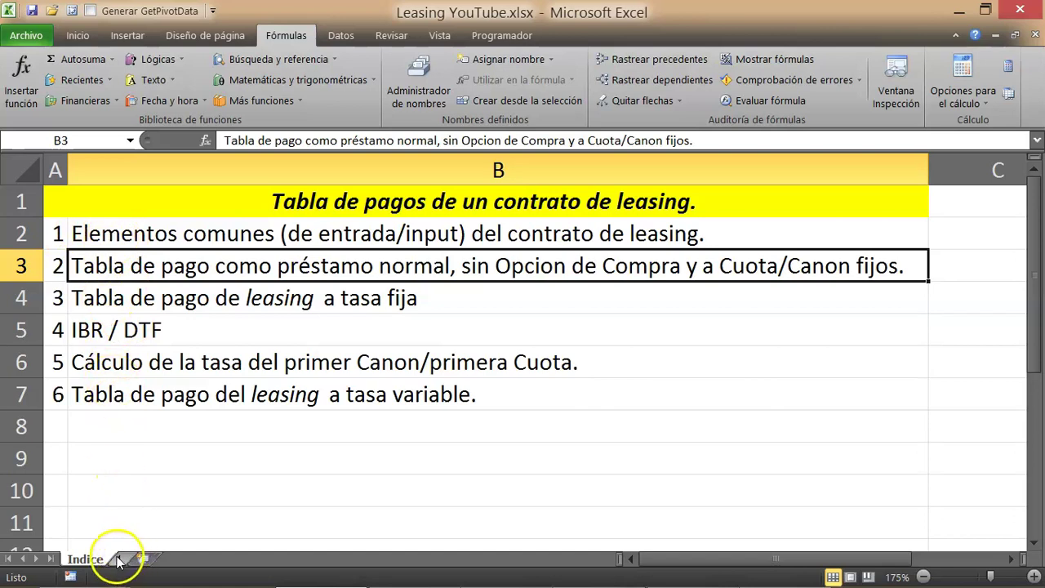
{"action": "left_click", "coordinate": [97, 235]}
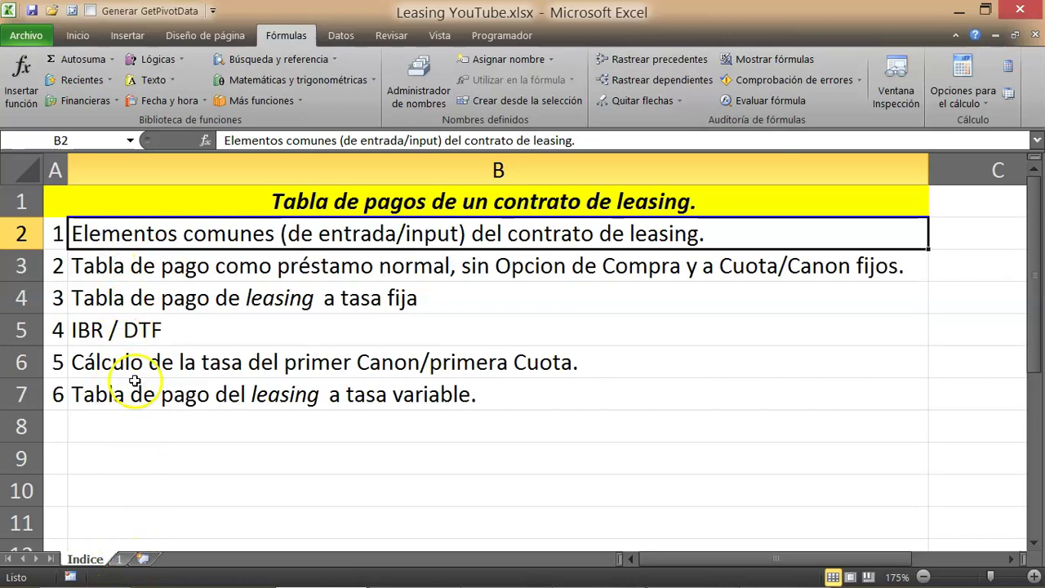
{"action": "left_click", "coordinate": [120, 559]}
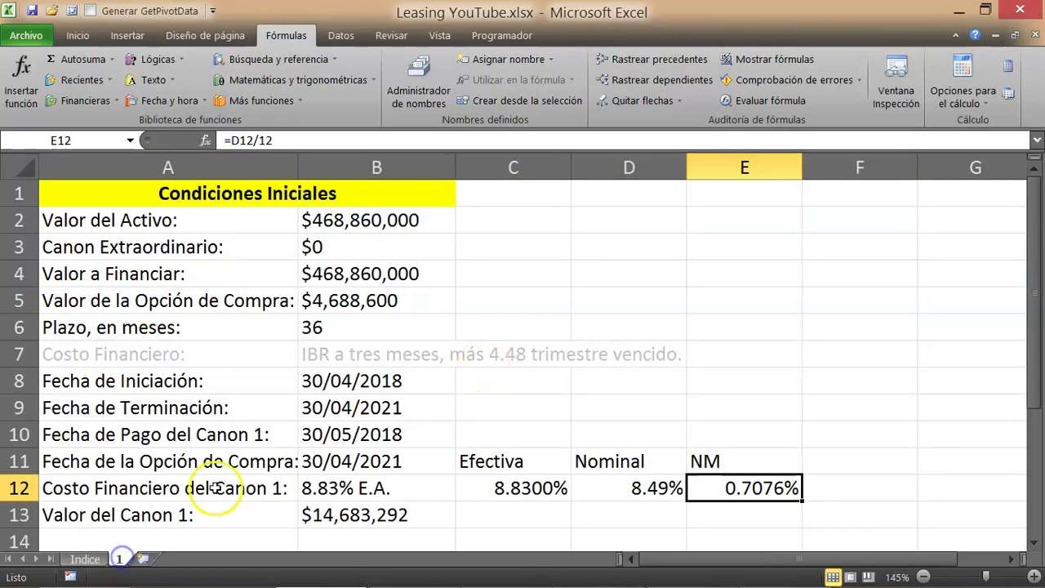
Add a new worksheet and enter the headings Cuota, Fecha and Tasa in cells A1 to C1
{"action": "left_click", "coordinate": [147, 560]}
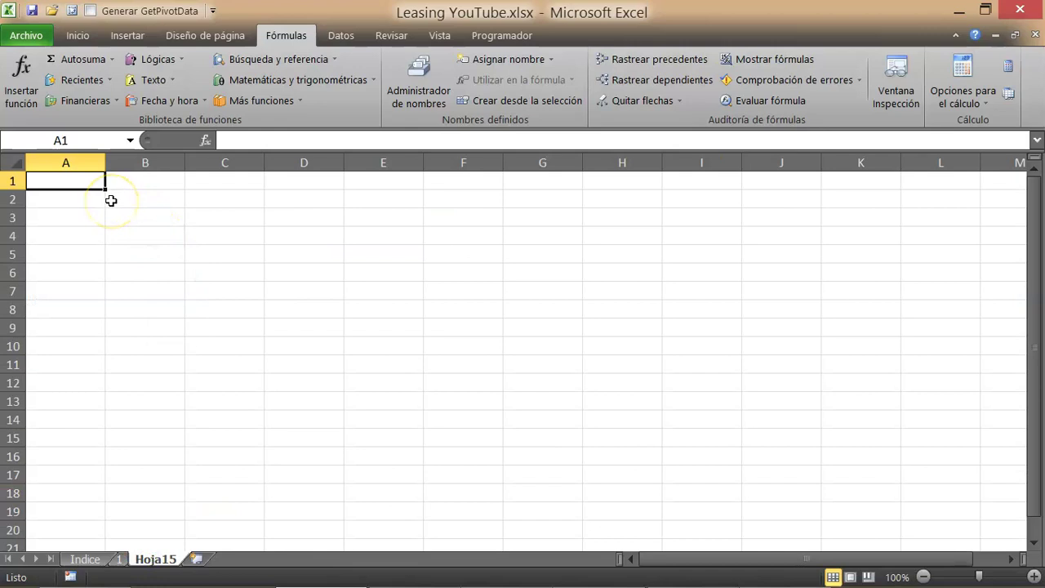
{"action": "type", "text": "Cuota"}
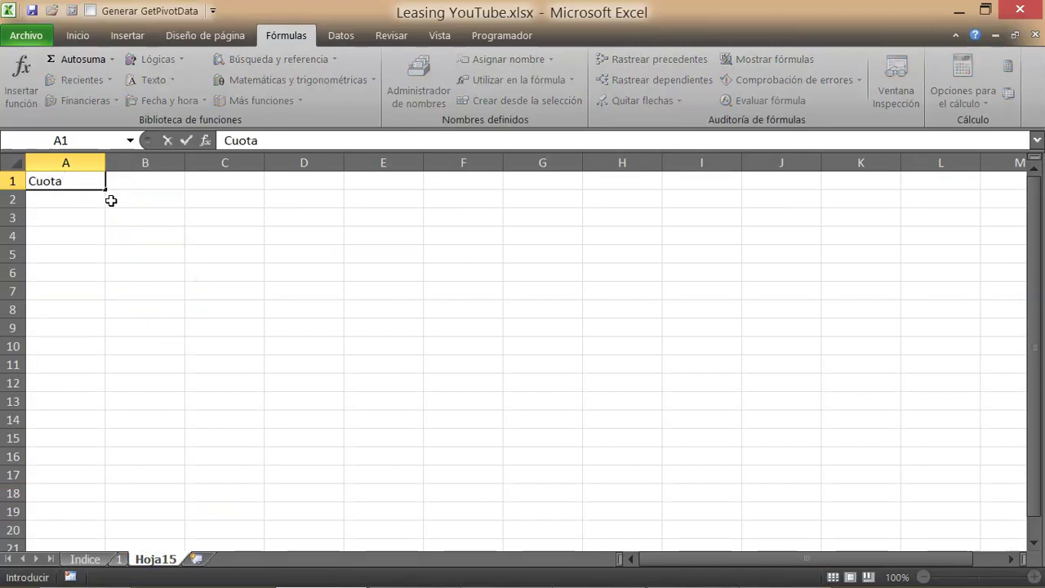
{"action": "key", "text": "Tab"}
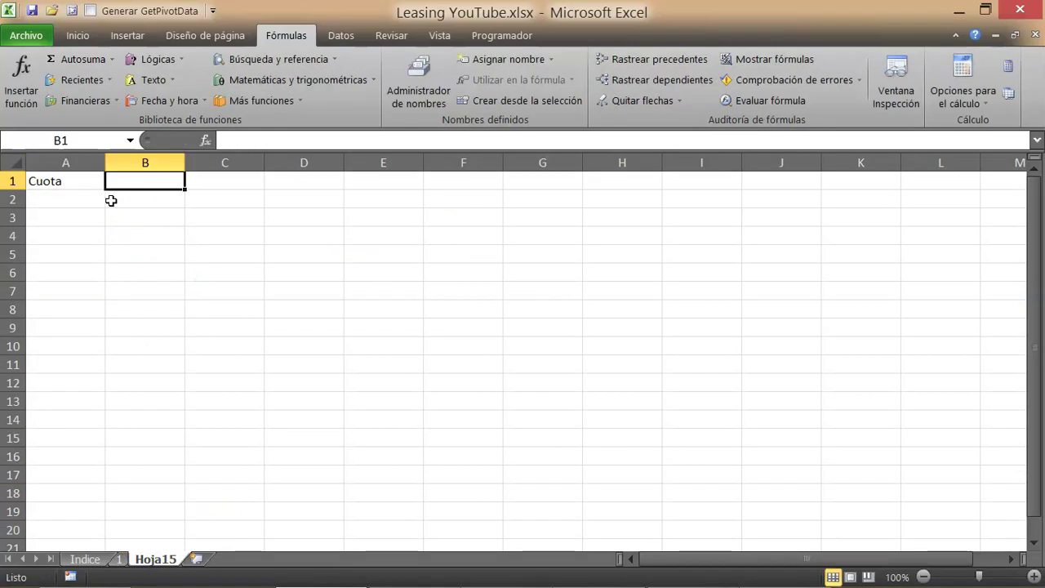
{"action": "type", "text": "Fecha"}
{"action": "key", "text": "Tab"}
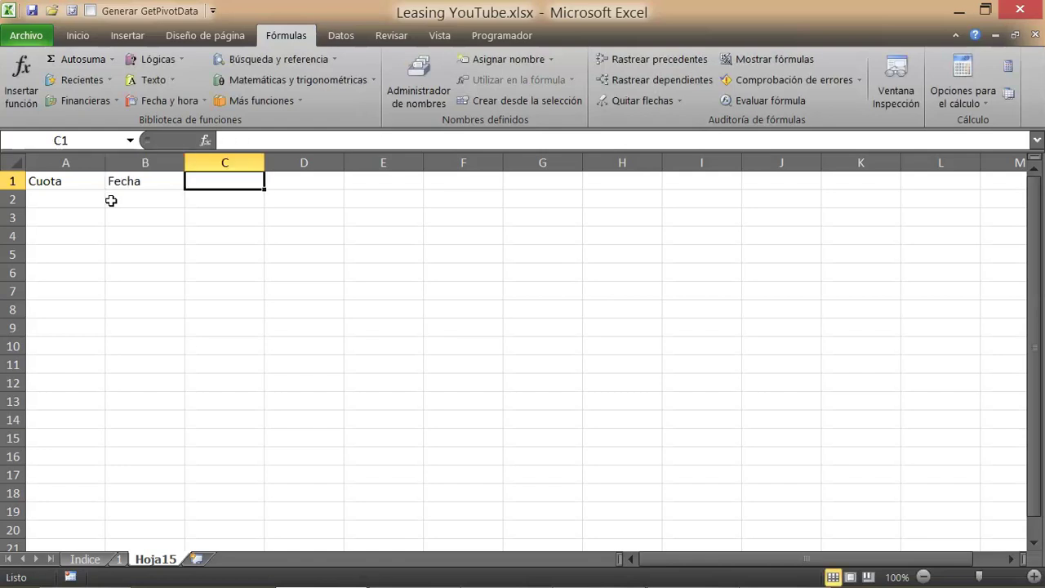
{"action": "type", "text": "Tasa"}
{"action": "key", "text": "Tab"}
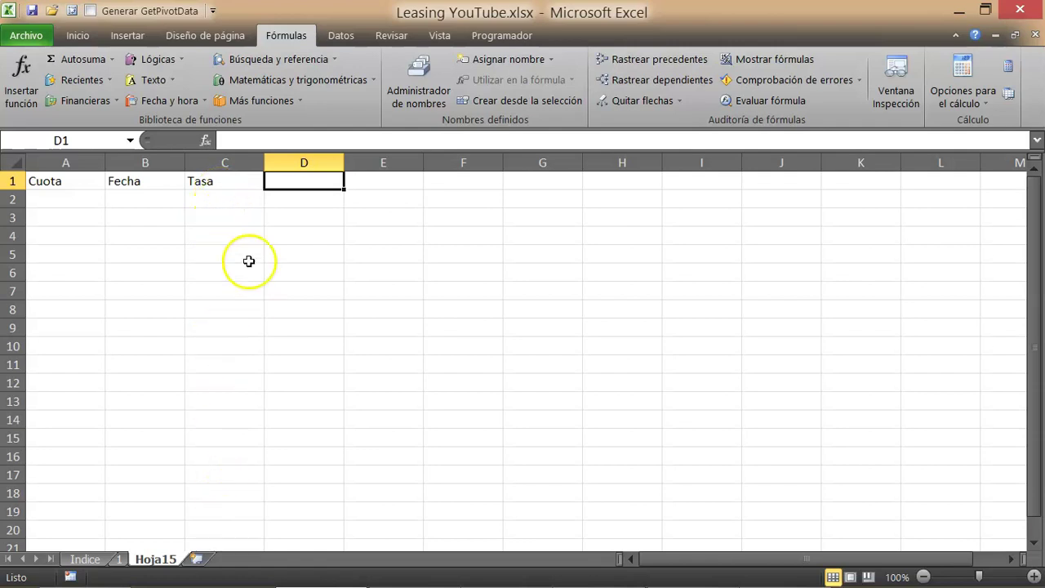
Examine topic 6, the variable-rate leasing payment table, on the Indice sheet and return to the new worksheet
{"action": "left_click", "coordinate": [97, 559]}
{"action": "left_click_drag", "start_coordinate": [49, 396], "coordinate": [377, 397]}
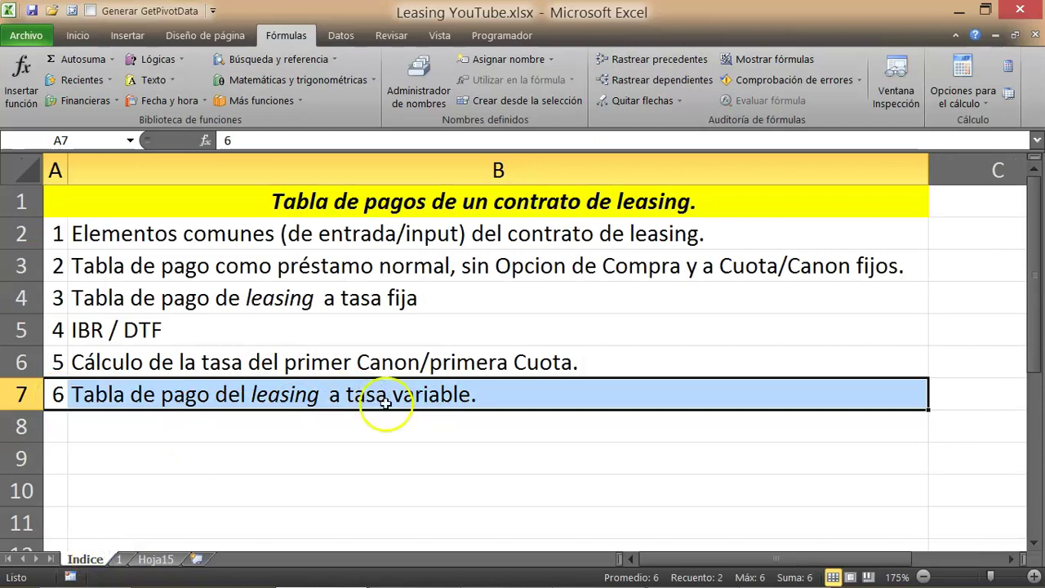
{"action": "left_click", "coordinate": [168, 559]}
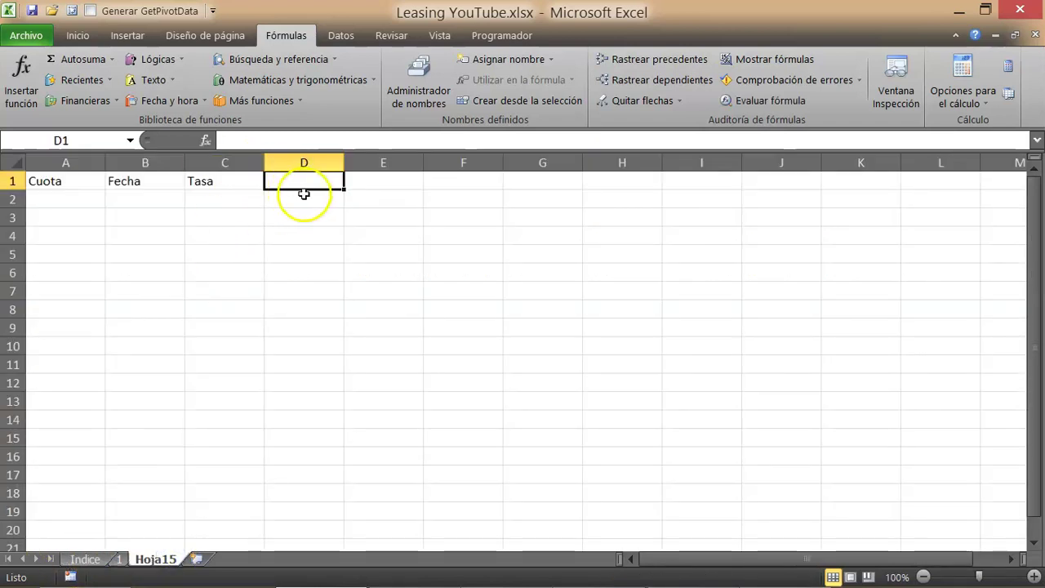
Enter the headings Canon del Activo, Intereses, Capital and Saldo in cells D1 to G1
{"action": "type", "text": "Cuot"}
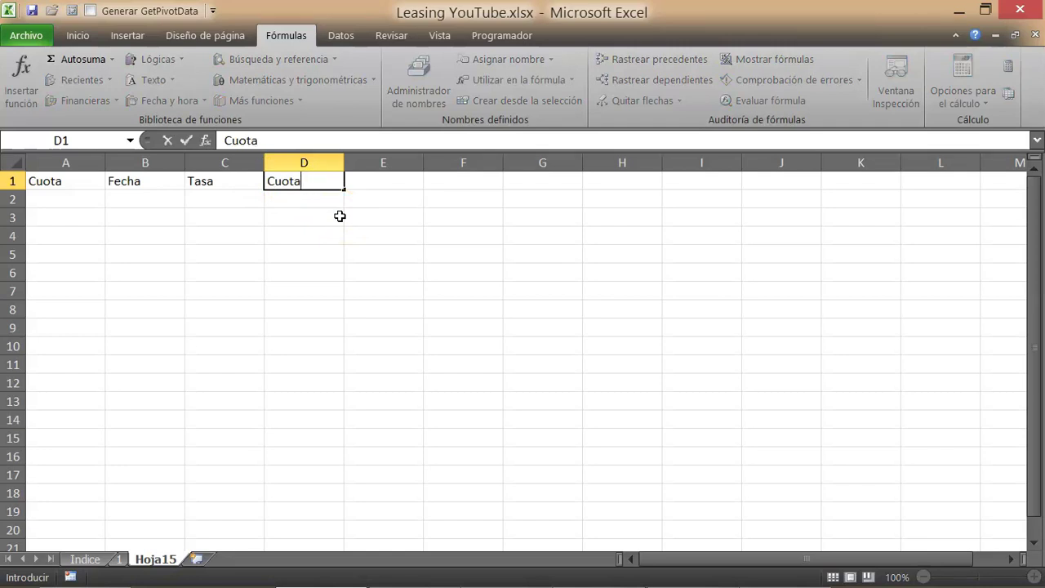
{"action": "type", "text": "anon del Activo"}
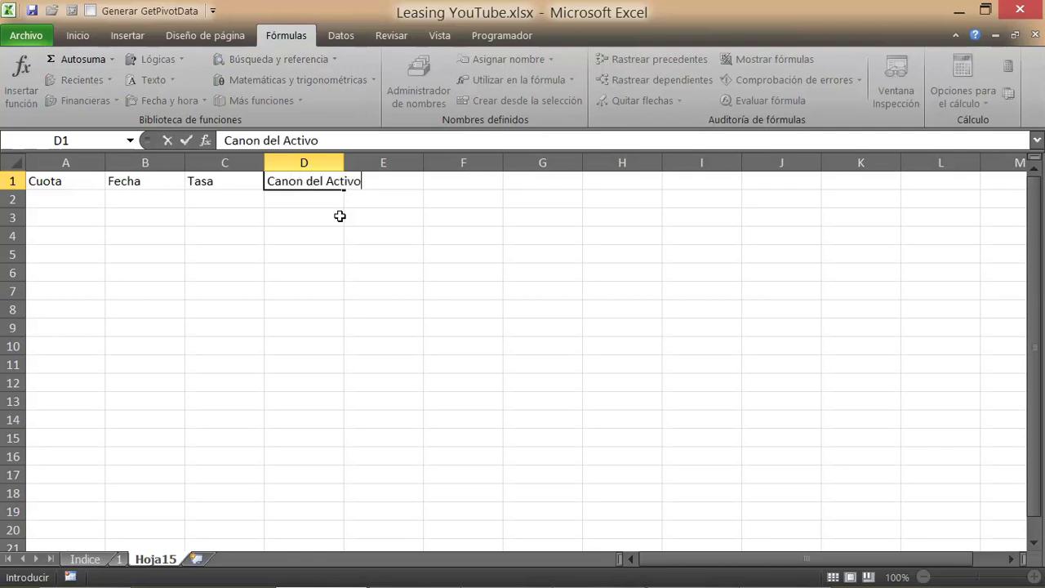
{"action": "key", "text": "Tab"}
{"action": "type", "text": "In"}
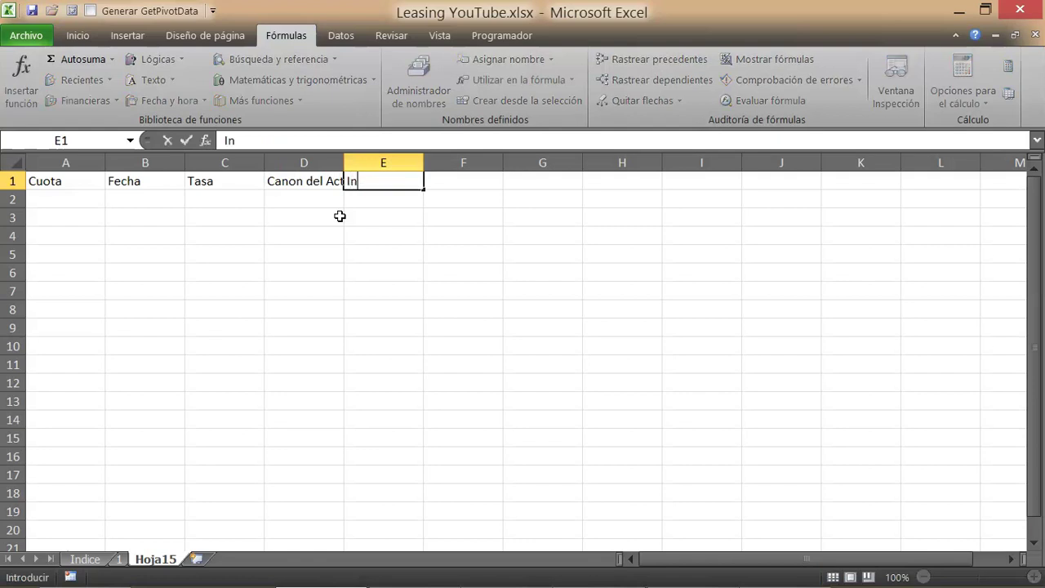
{"action": "key", "text": "Tab"}
{"action": "type", "text": "Ca"}
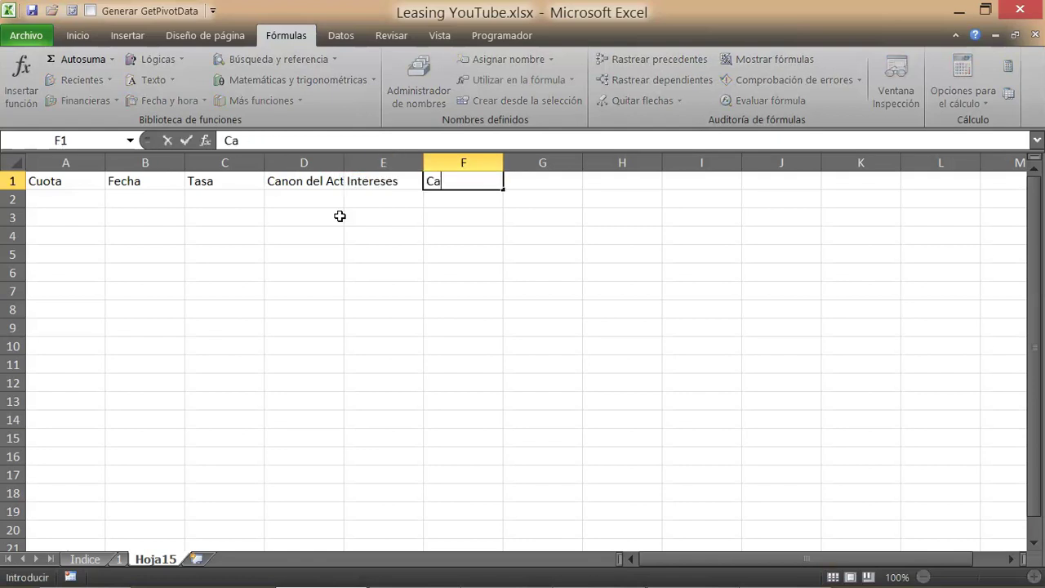
{"action": "key", "text": "Tab"}
{"action": "type", "text": "Sal"}
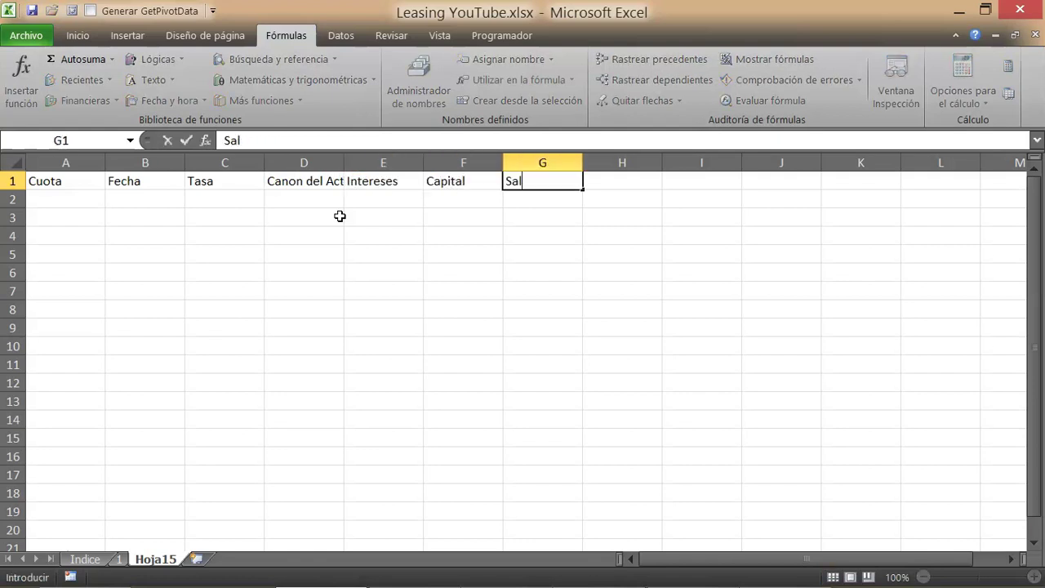
{"action": "type", "text": "do"}
{"action": "key", "text": "Return"}
Center the headings in row 1 and autofit column D to the Canon del Activo heading
{"action": "left_click", "coordinate": [13, 182]}
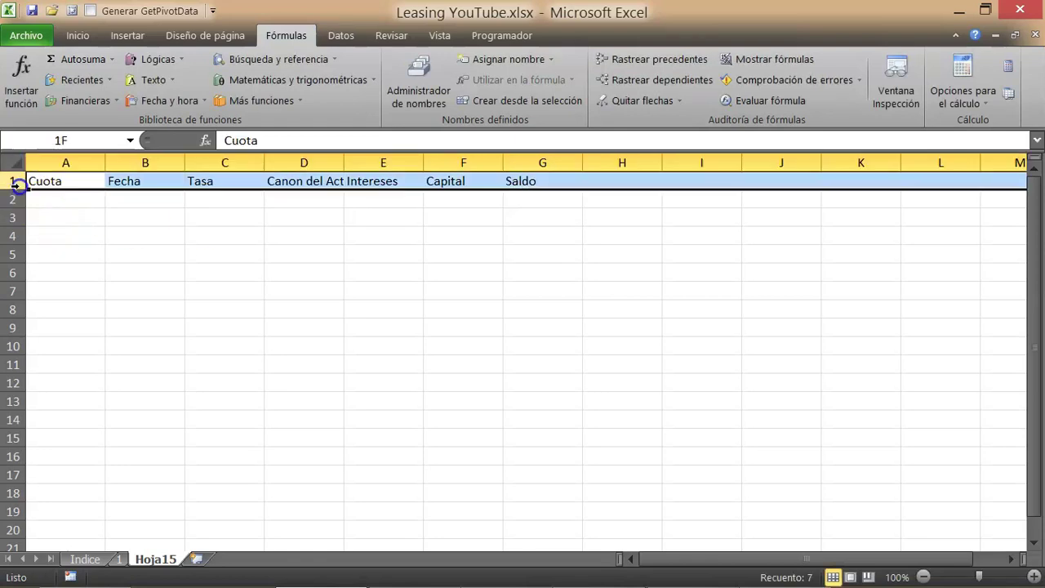
{"action": "left_click", "coordinate": [80, 35]}
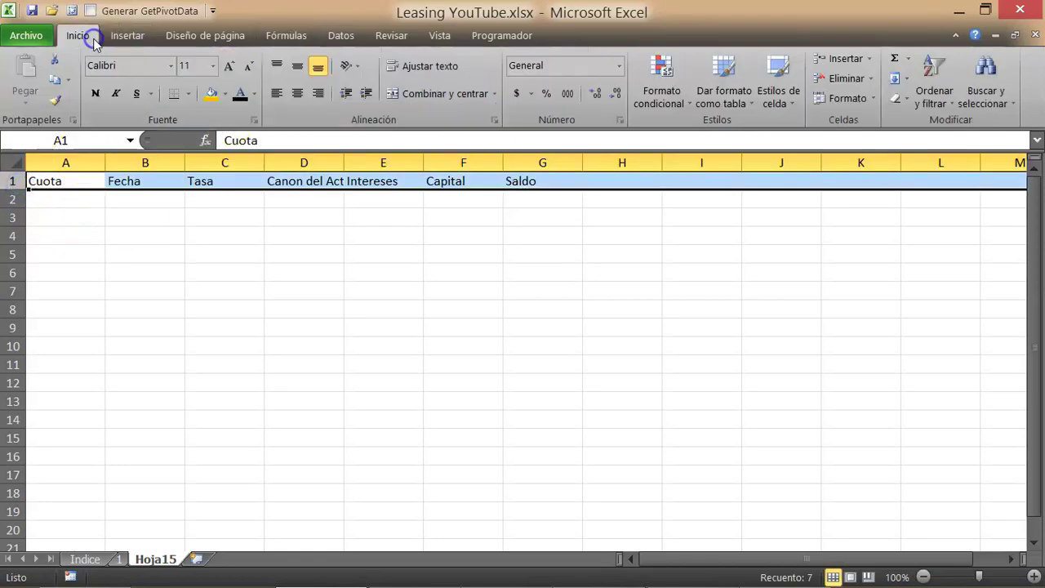
{"action": "left_click", "coordinate": [297, 93]}
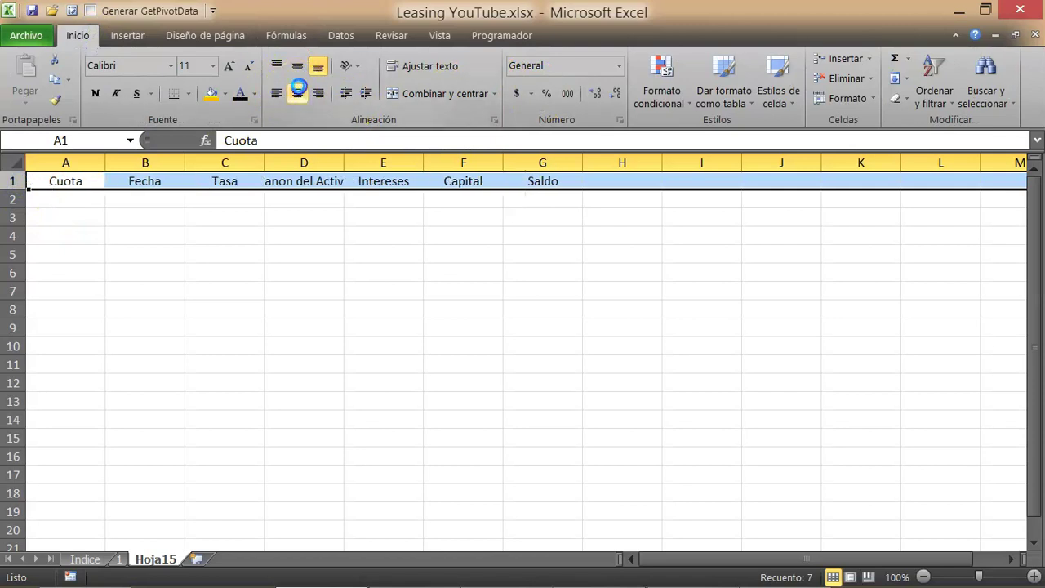
{"action": "double_click", "coordinate": [345, 156]}
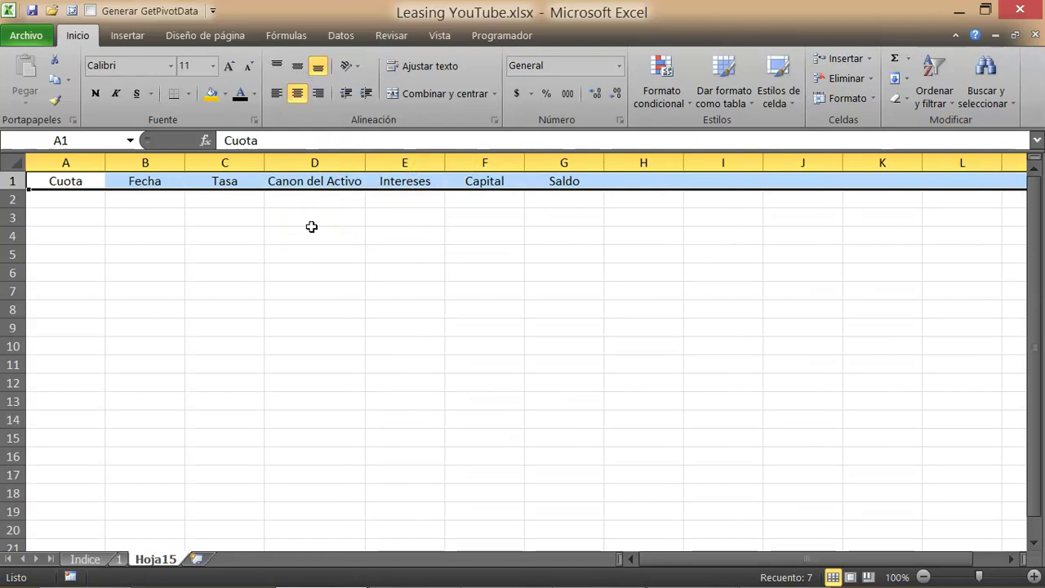
Link the Tasa cell C2 to the nominal monthly rate in cell E12 of sheet 1
{"action": "left_click", "coordinate": [159, 201]}
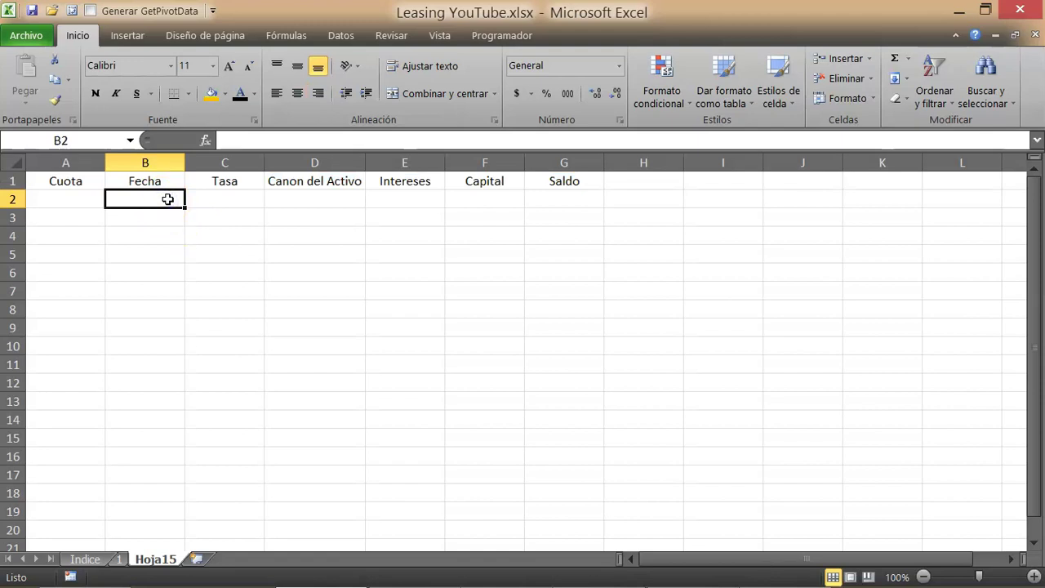
{"action": "left_click", "coordinate": [232, 200]}
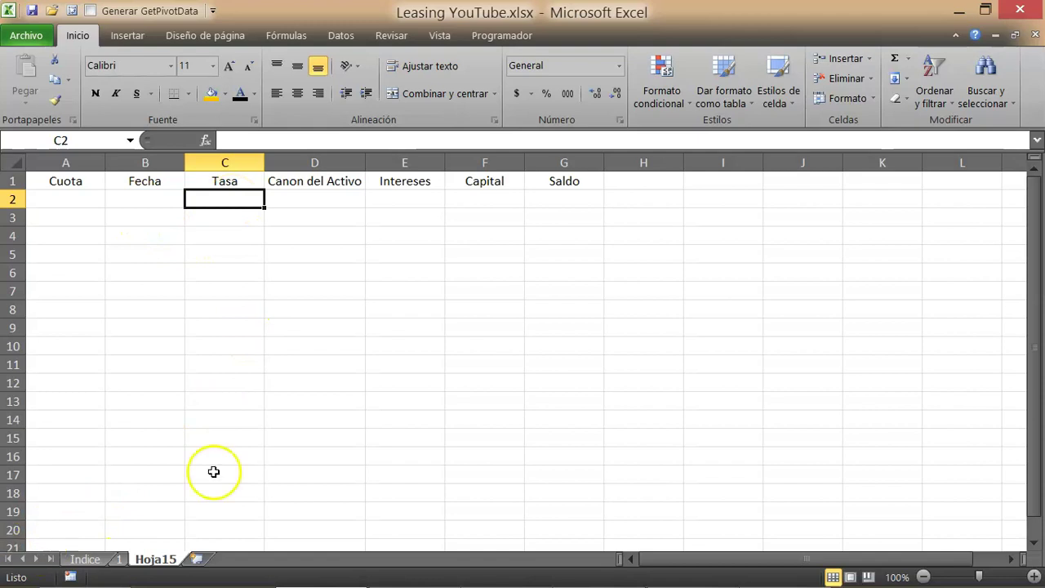
{"action": "type", "text": "="}
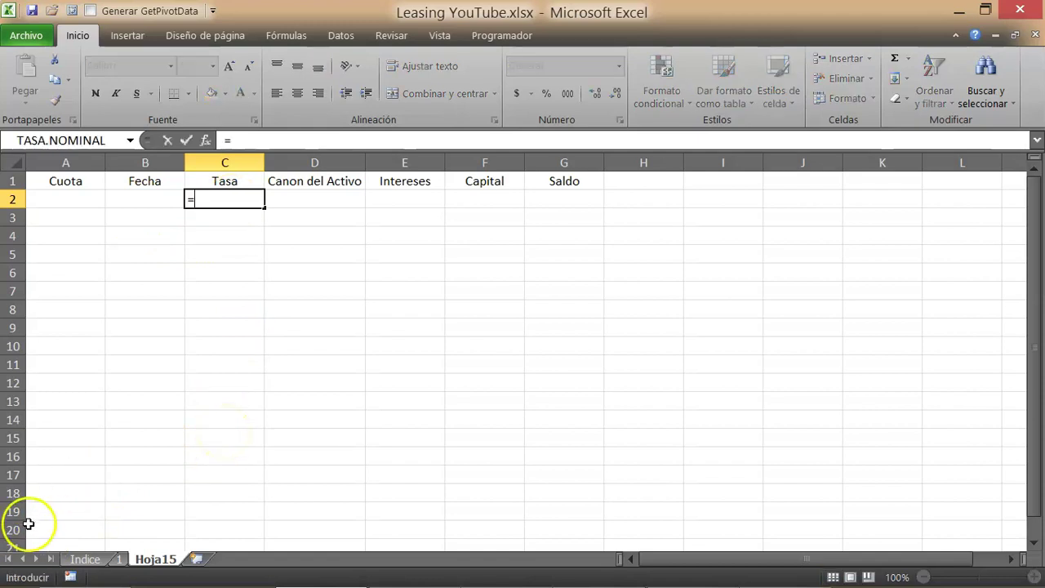
{"action": "left_click", "coordinate": [119, 559]}
{"action": "left_click", "coordinate": [763, 505]}
{"action": "key", "text": "Return"}
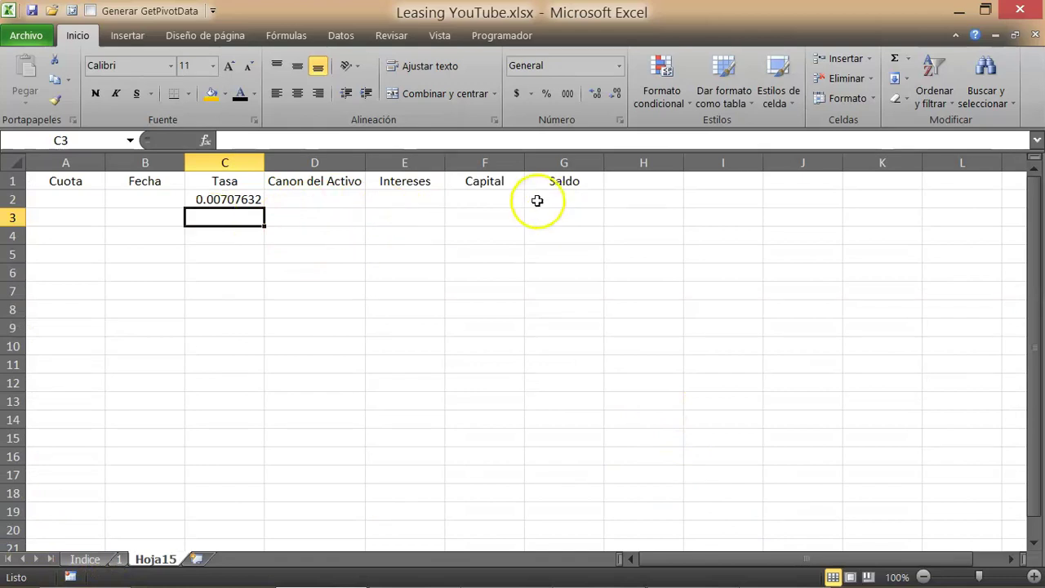
Link the starting Saldo in cell G2 to the $468,860,000 amount in the initial conditions on sheet 1
{"action": "left_click", "coordinate": [575, 202]}
{"action": "type", "text": "="}
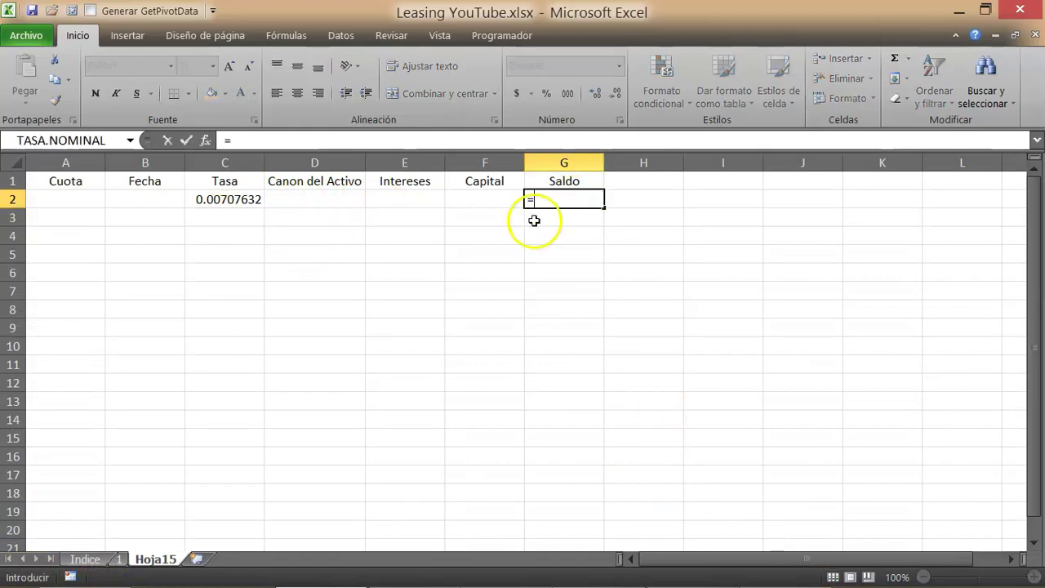
{"action": "left_click", "coordinate": [119, 559]}
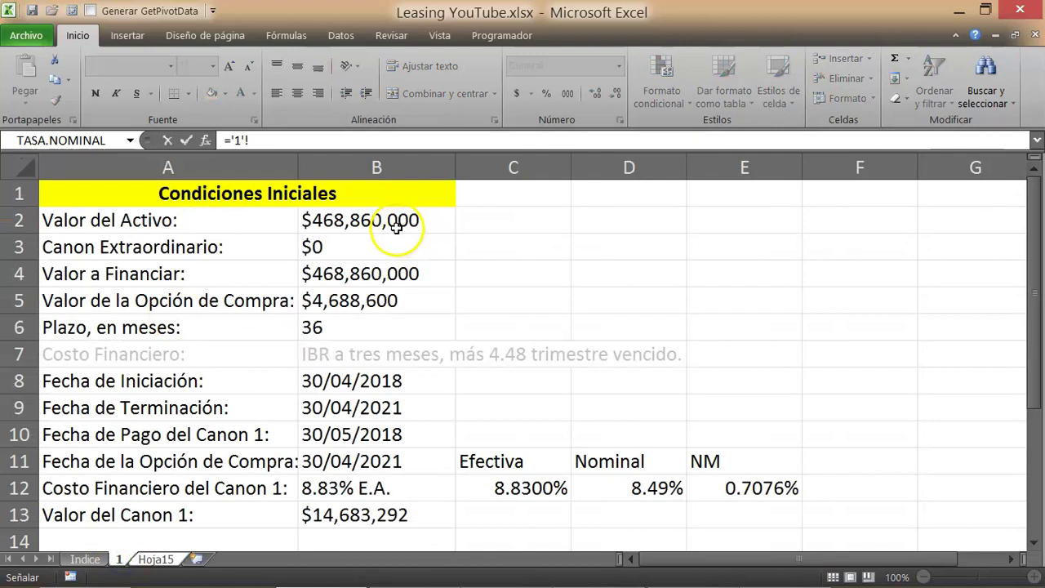
{"action": "key", "text": "Return"}
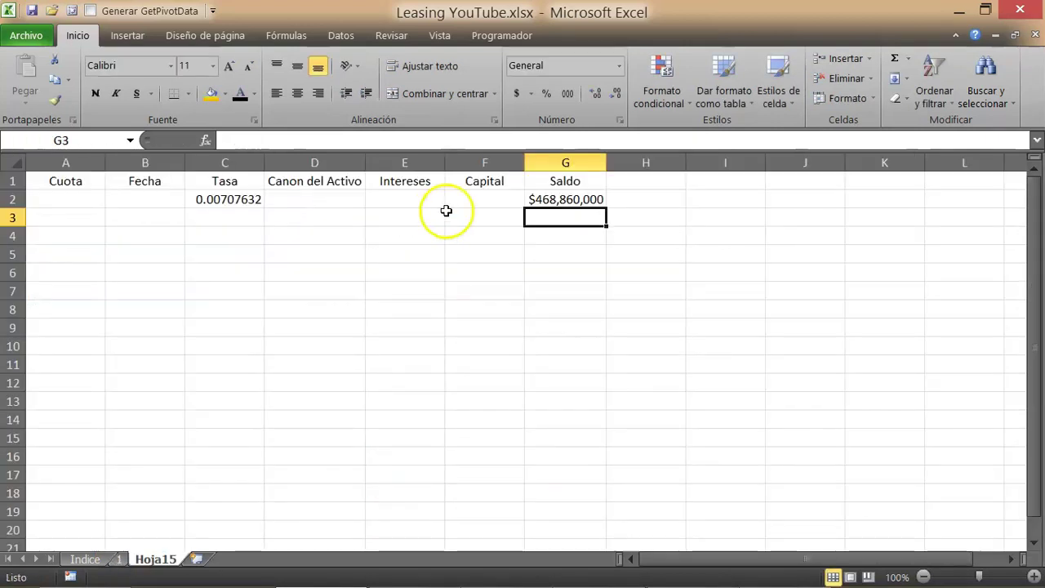
Start the Cuota numbering with 0 in A2, 1 in A3 and the formula =A3+1 in A4
{"action": "left_click", "coordinate": [72, 218]}
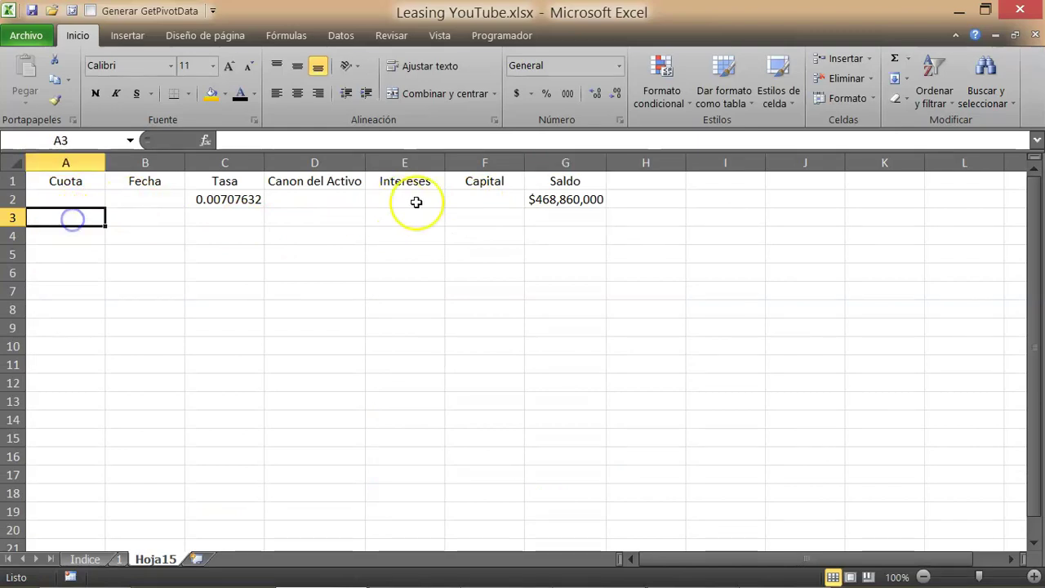
{"action": "key", "text": "Up"}
{"action": "type", "text": "0"}
{"action": "key", "text": "Return"}
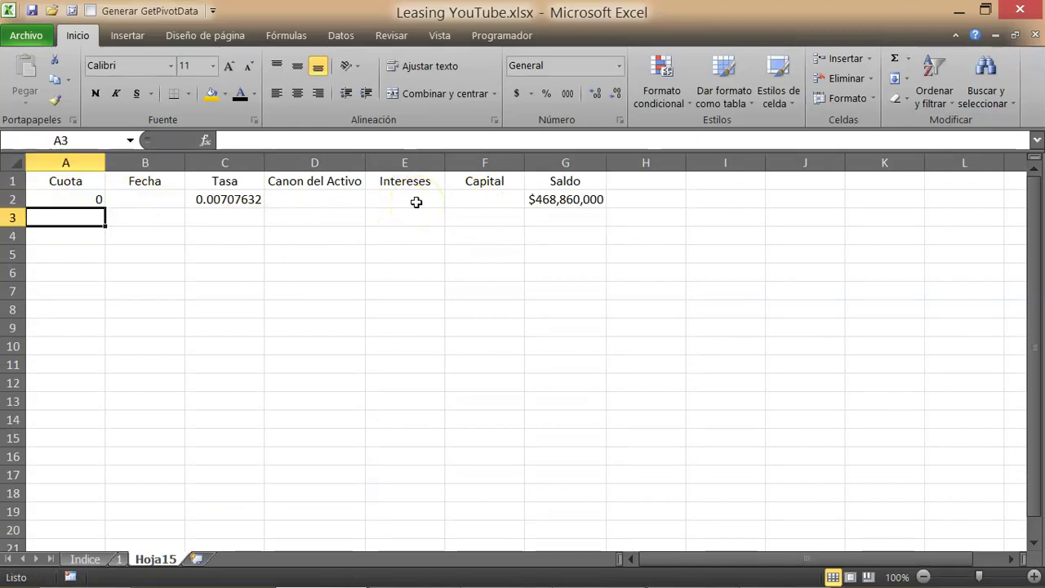
{"action": "type", "text": "1"}
{"action": "key", "text": "Return"}
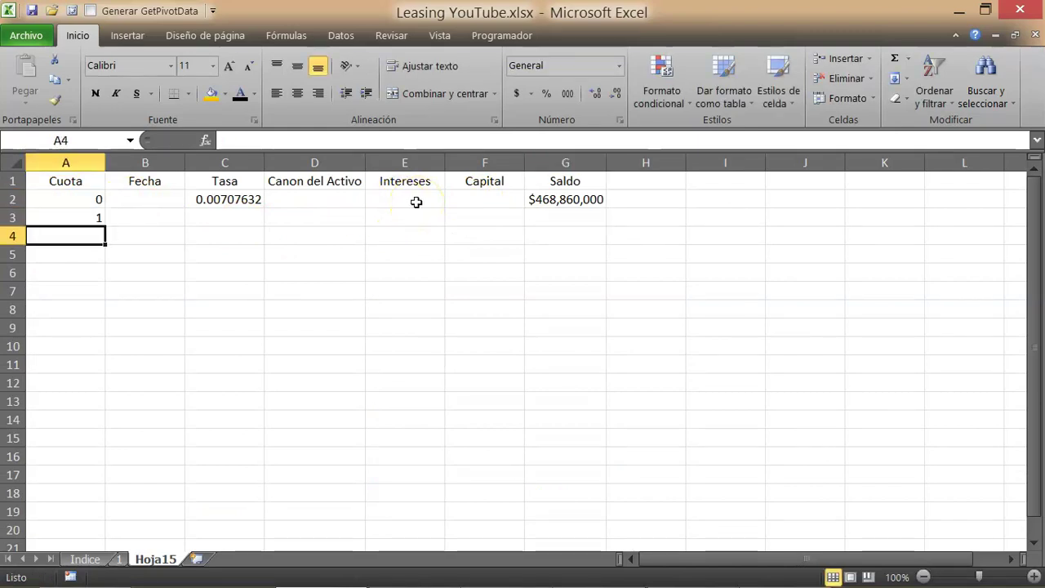
{"action": "type", "text": "="}
{"action": "key", "text": "Up"}
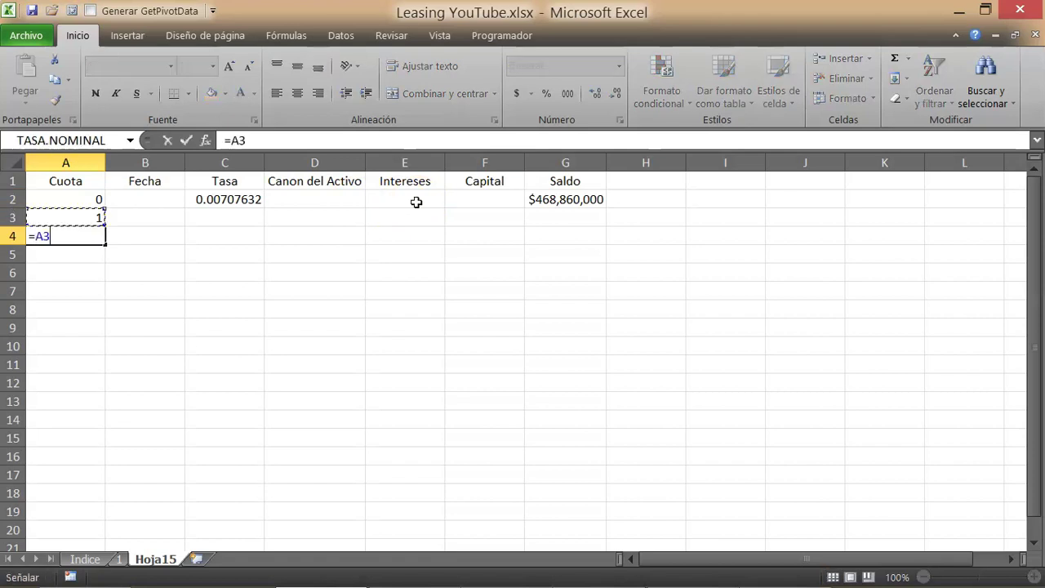
{"action": "type", "text": "+1"}
{"action": "key", "text": "Return"}
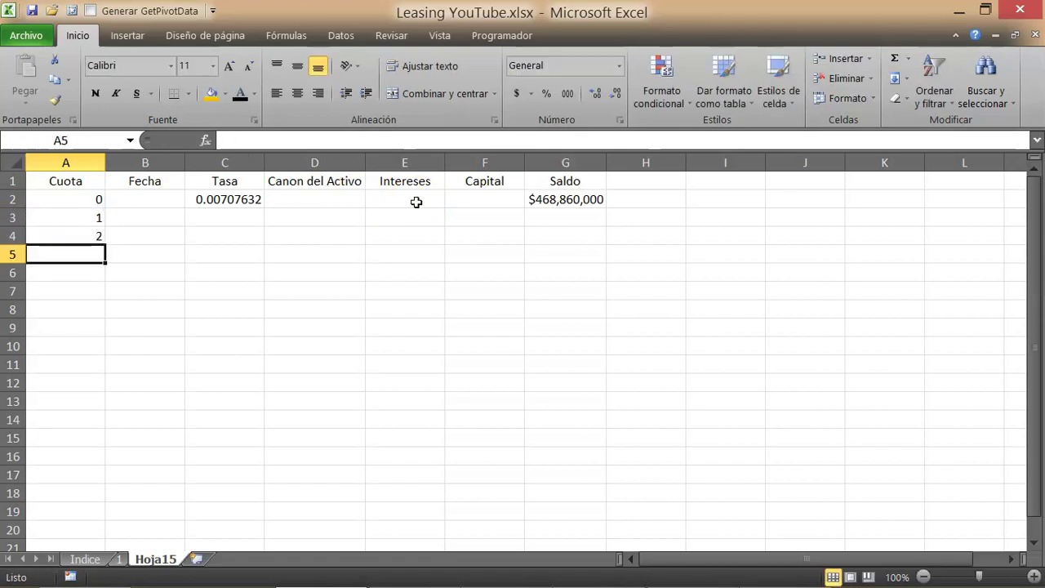
Extend the Cuota numbering formula from A4 down to cell A38
{"action": "left_click", "coordinate": [87, 234]}
{"action": "left_click_drag", "start_coordinate": [104, 244], "coordinate": [103, 536]}
{"action": "scroll", "coordinate": [123, 481], "scroll_direction": "down", "scroll_amount": 1}
{"action": "left_click", "coordinate": [75, 474]}
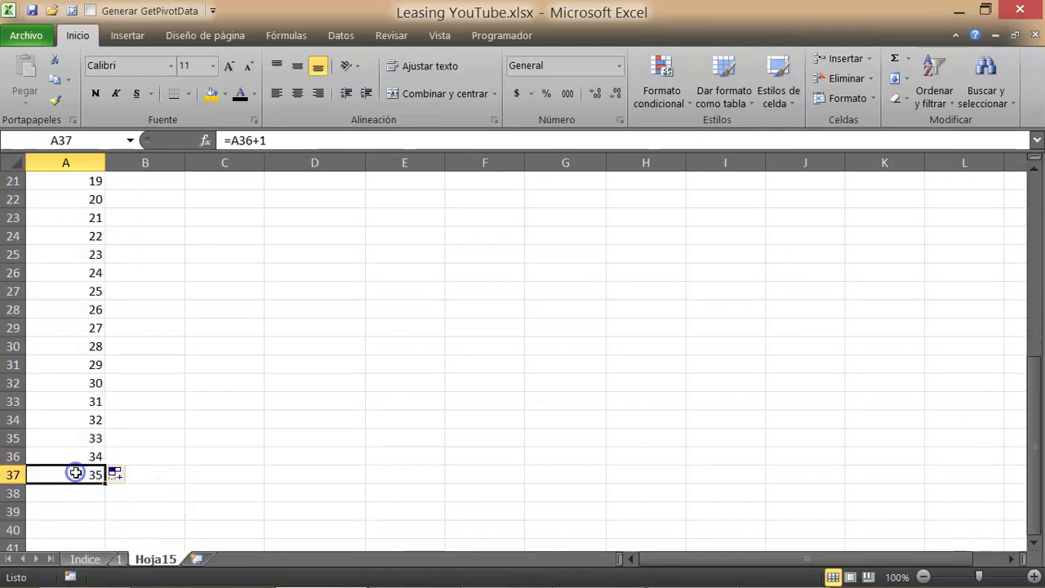
{"action": "key", "text": "ctrl+c"}
{"action": "key", "text": "Down"}
{"action": "key", "text": "Return"}
{"action": "scroll", "coordinate": [352, 404], "scroll_direction": "up", "scroll_amount": 7}
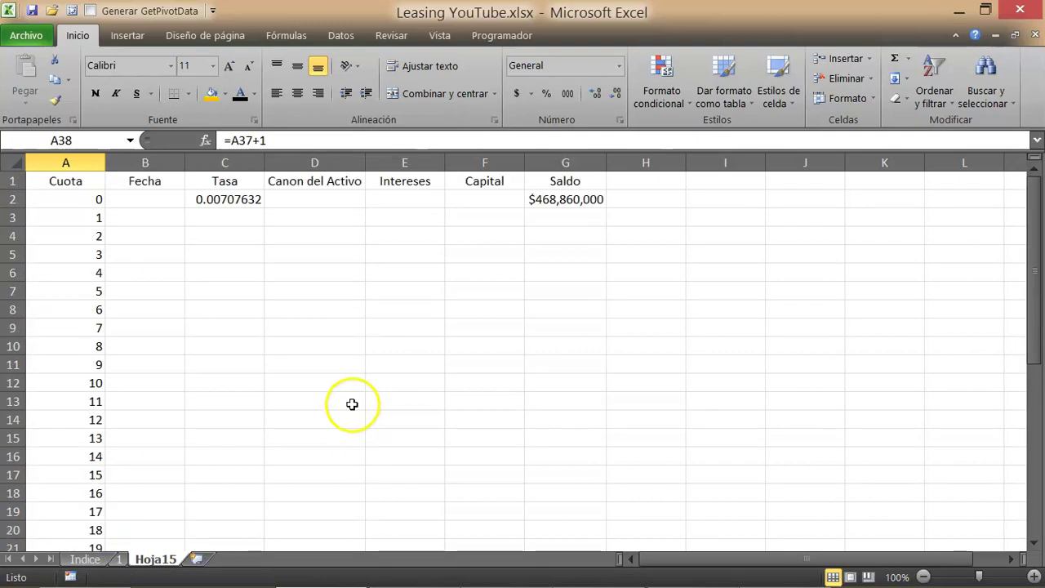
Format the rate in cell C2 as a percentage with six decimals
{"action": "left_click", "coordinate": [241, 203]}
{"action": "left_click", "coordinate": [547, 95]}
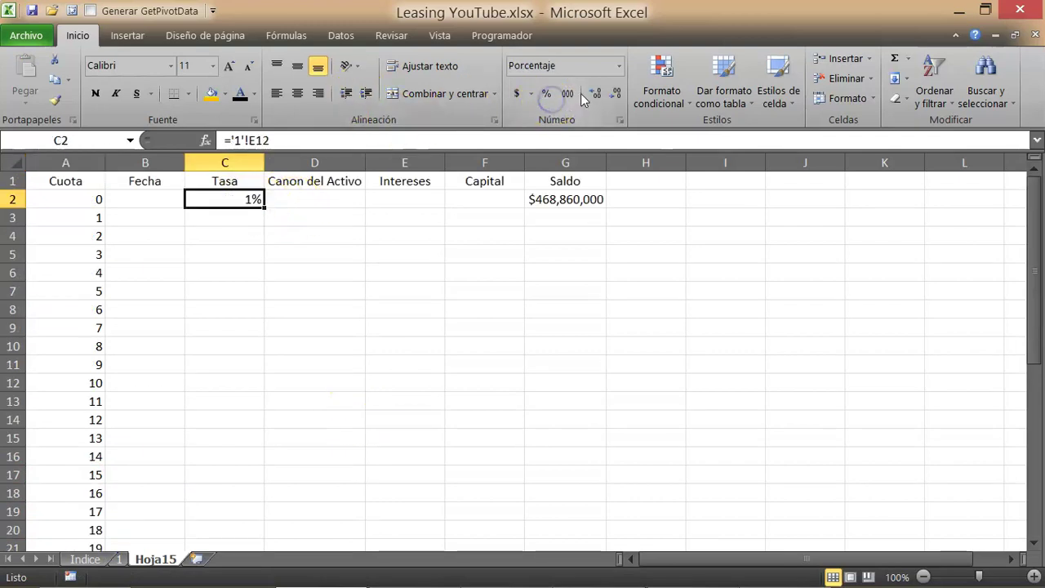
{"action": "double_click", "coordinate": [595, 95]}
{"action": "left_click", "coordinate": [595, 94]}
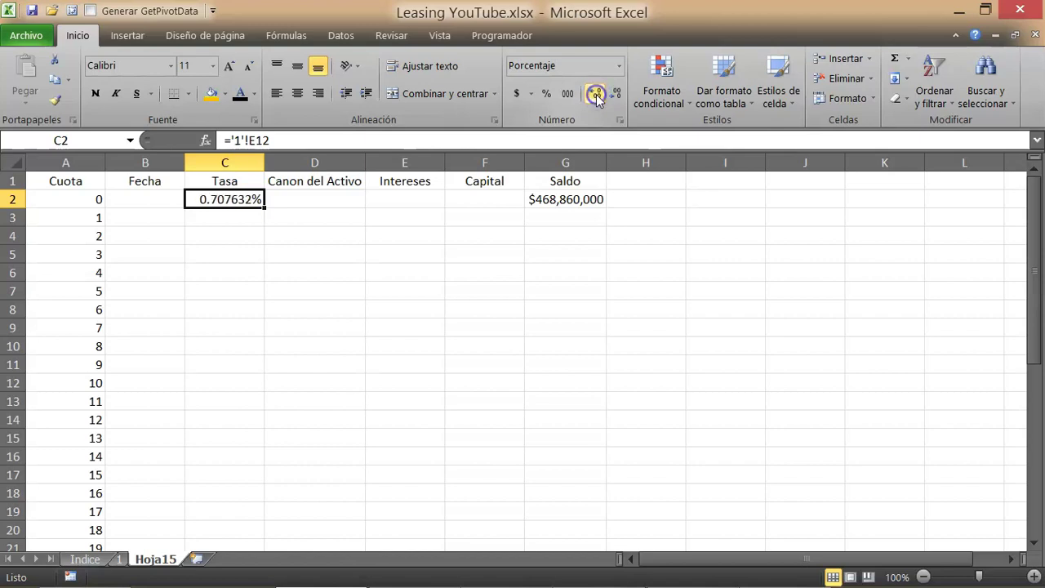
Enter =C2 in cell C3 and copy the formula down the Tasa column to C38
{"action": "left_click", "coordinate": [224, 216]}
{"action": "type", "text": "="}
{"action": "left_click", "coordinate": [220, 201]}
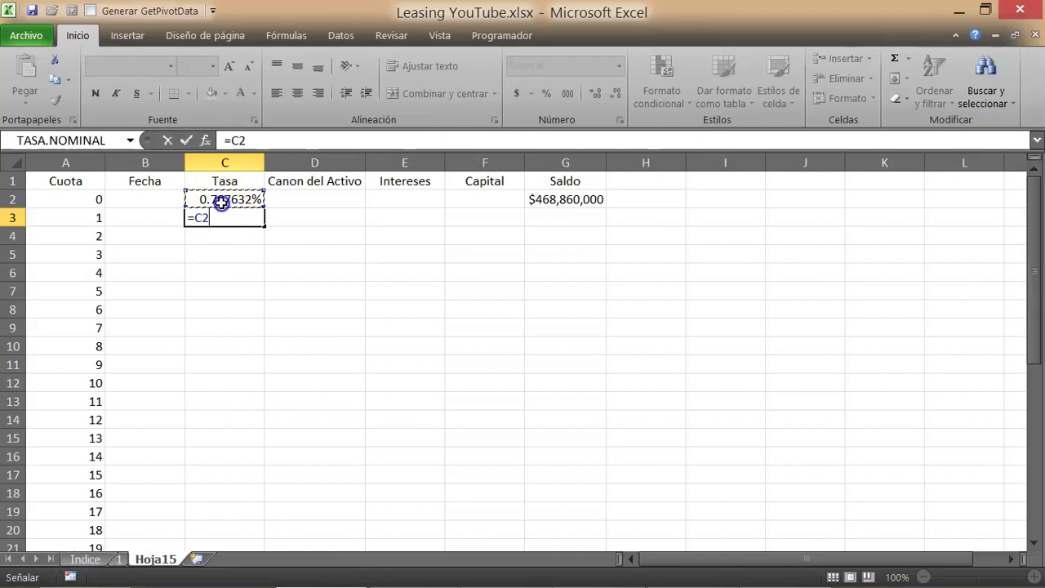
{"action": "key", "text": "Return"}
{"action": "left_click", "coordinate": [224, 219]}
{"action": "key", "text": "ctrl+c"}
{"action": "left_click_drag", "start_coordinate": [228, 236], "coordinate": [234, 511]}
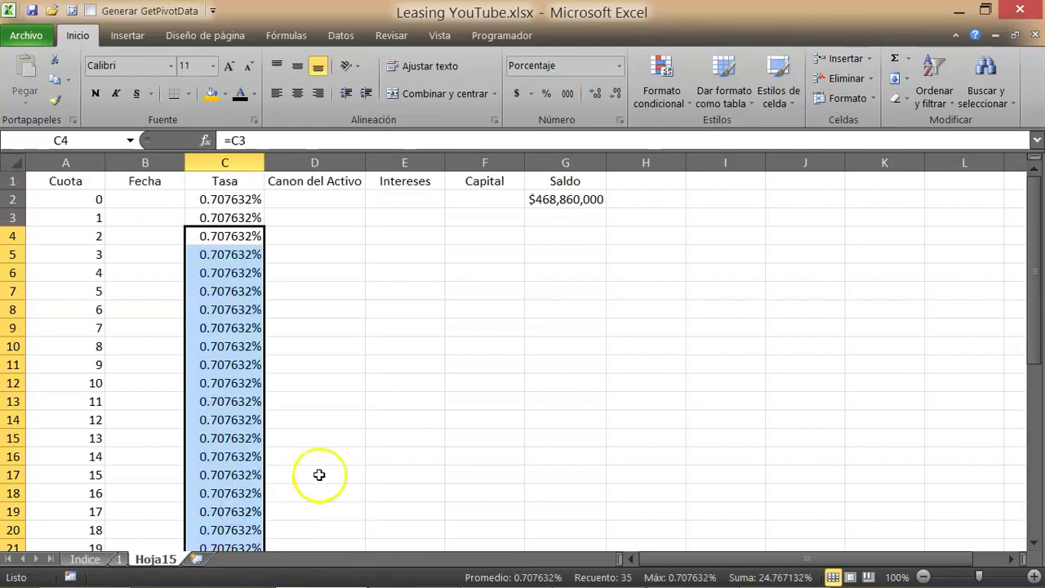
Insert the financial function PAGO in cell D3 and move its arguments dialog clear of the table
{"action": "left_click", "coordinate": [334, 201]}
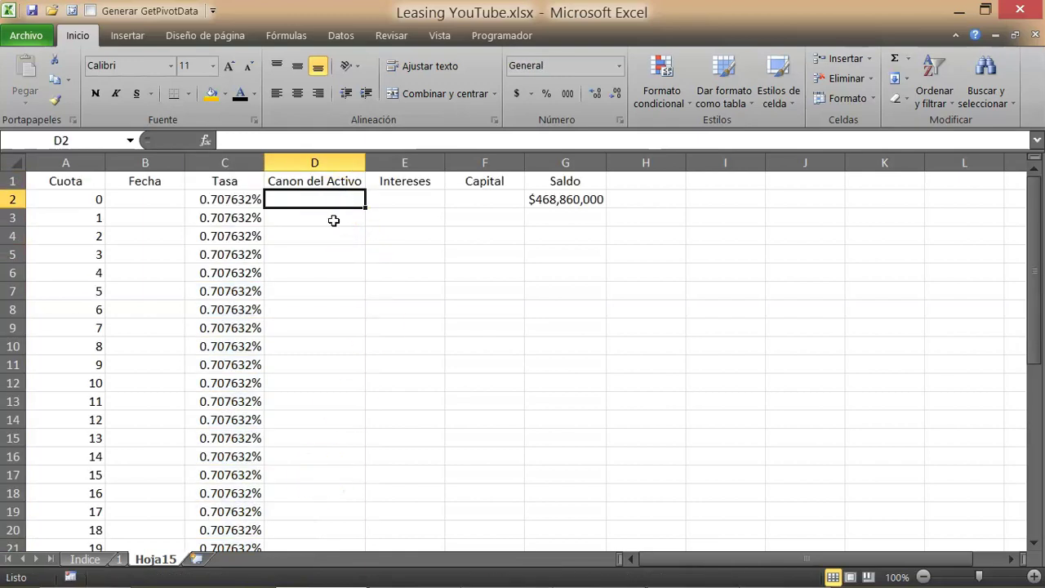
{"action": "left_click", "coordinate": [331, 217]}
{"action": "left_click", "coordinate": [205, 141]}
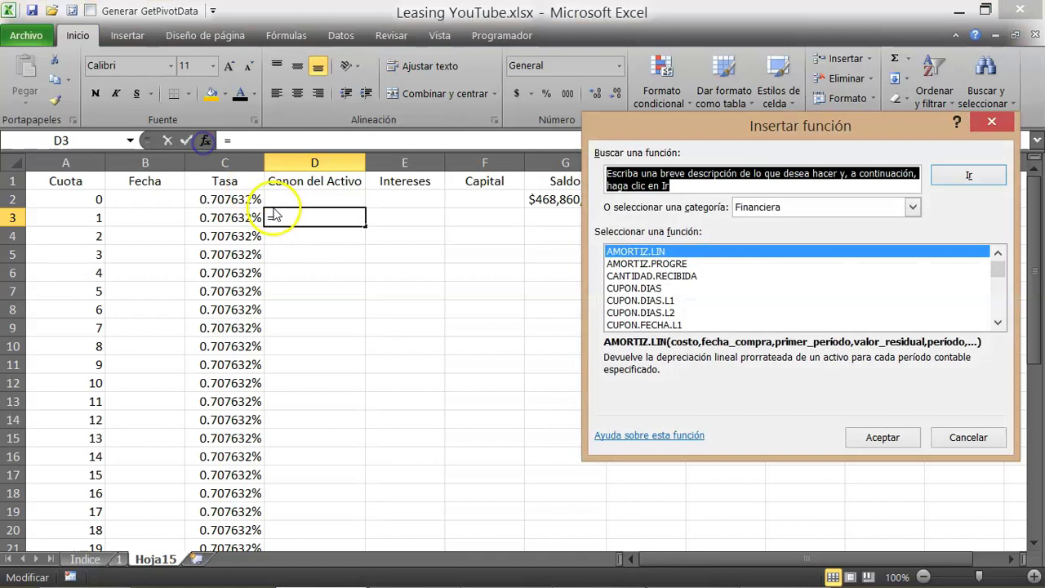
{"action": "left_click", "coordinate": [991, 123]}
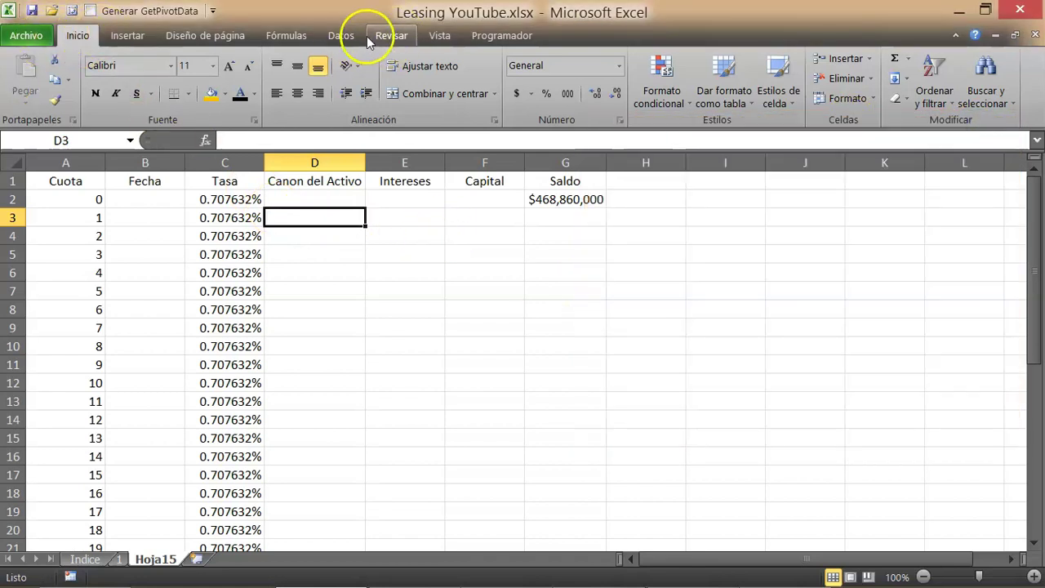
{"action": "left_click", "coordinate": [286, 35]}
{"action": "left_click", "coordinate": [85, 101]}
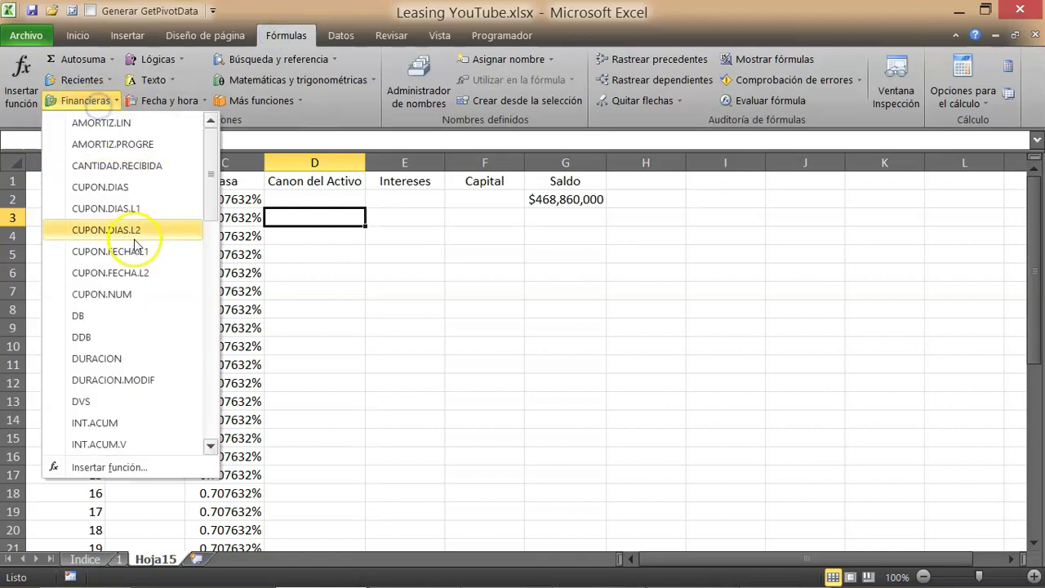
{"action": "left_click_drag", "start_coordinate": [215, 172], "coordinate": [211, 273]}
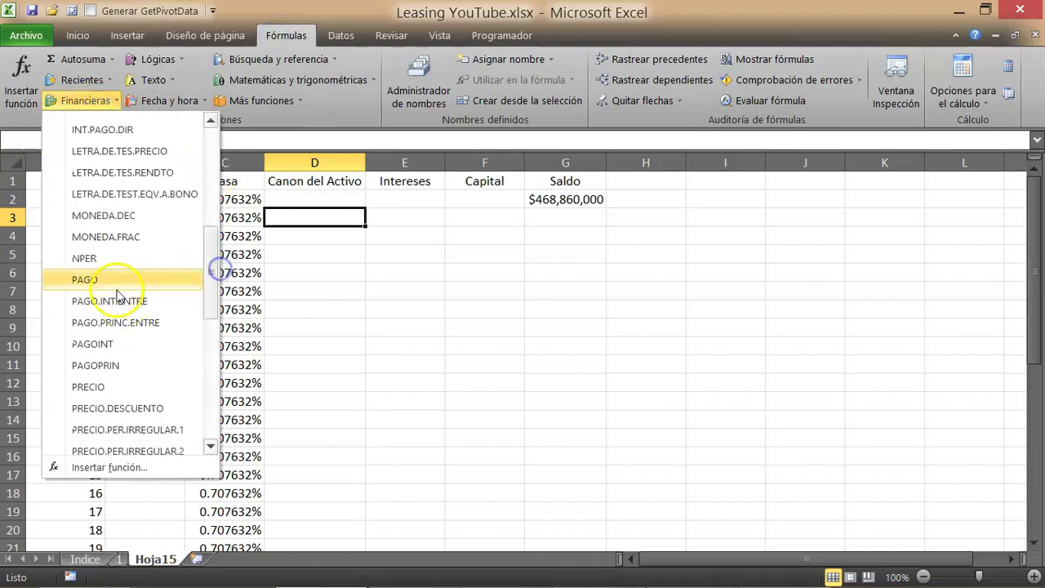
{"action": "left_click", "coordinate": [112, 278]}
{"action": "left_click_drag", "start_coordinate": [613, 140], "coordinate": [596, 261]}
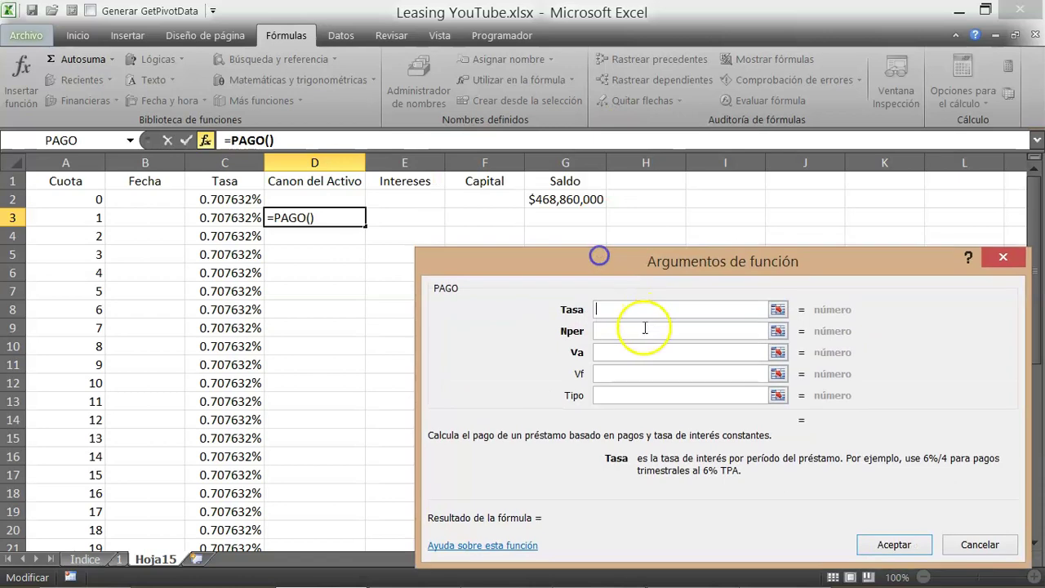
Complete the PAGO arguments with Tasa C3, Nper 36, Va G$2 and Vf 0
{"action": "left_click", "coordinate": [223, 218]}
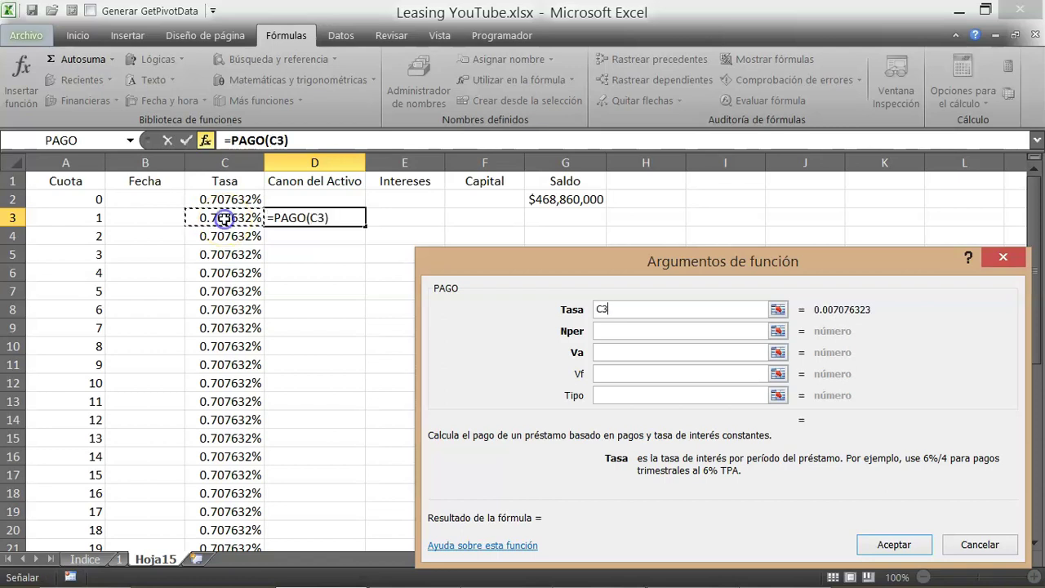
{"action": "left_click", "coordinate": [646, 331]}
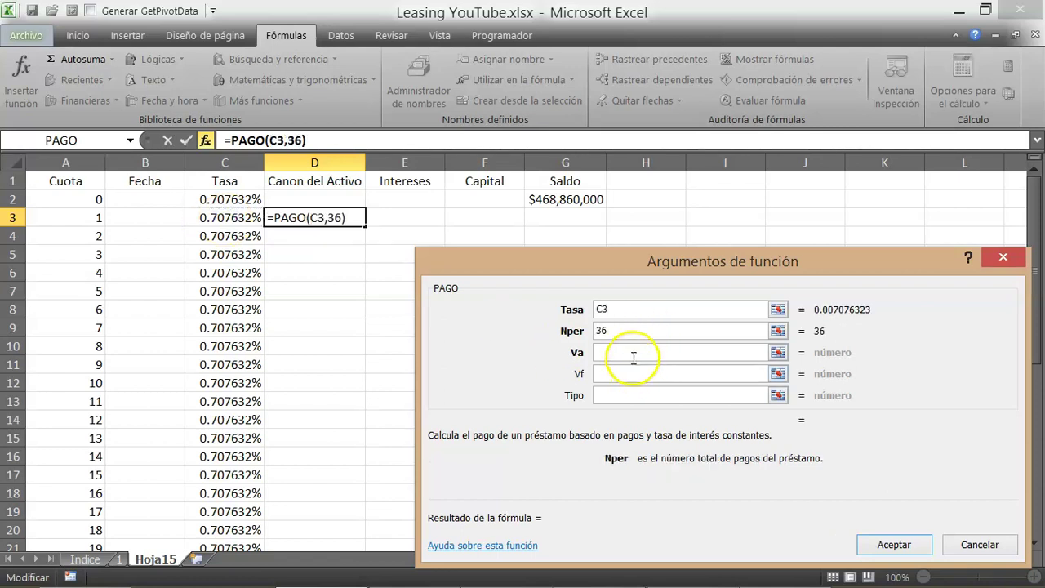
{"action": "left_click", "coordinate": [631, 352]}
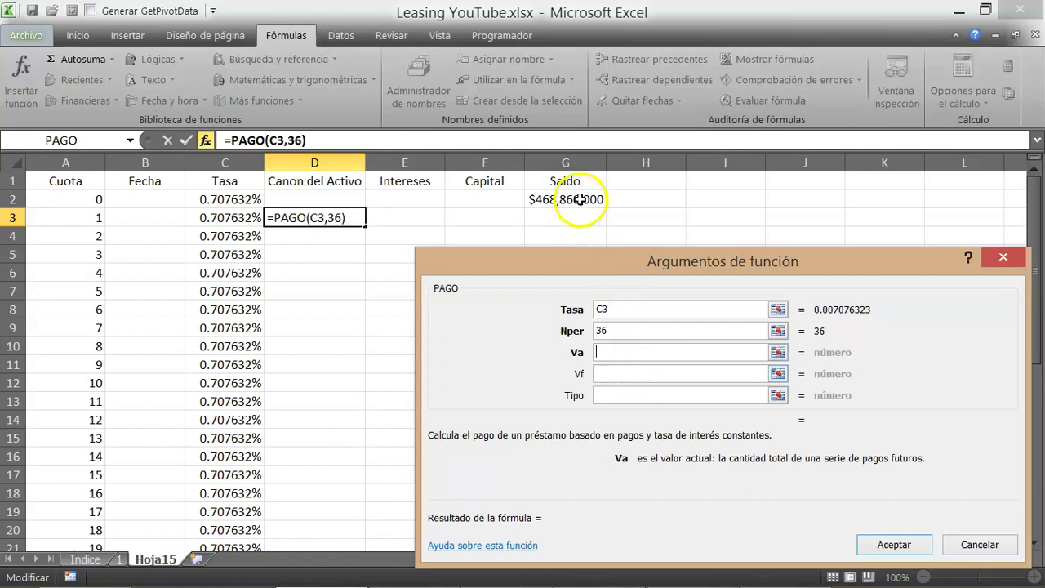
{"action": "left_click", "coordinate": [580, 200]}
{"action": "left_click", "coordinate": [605, 352]}
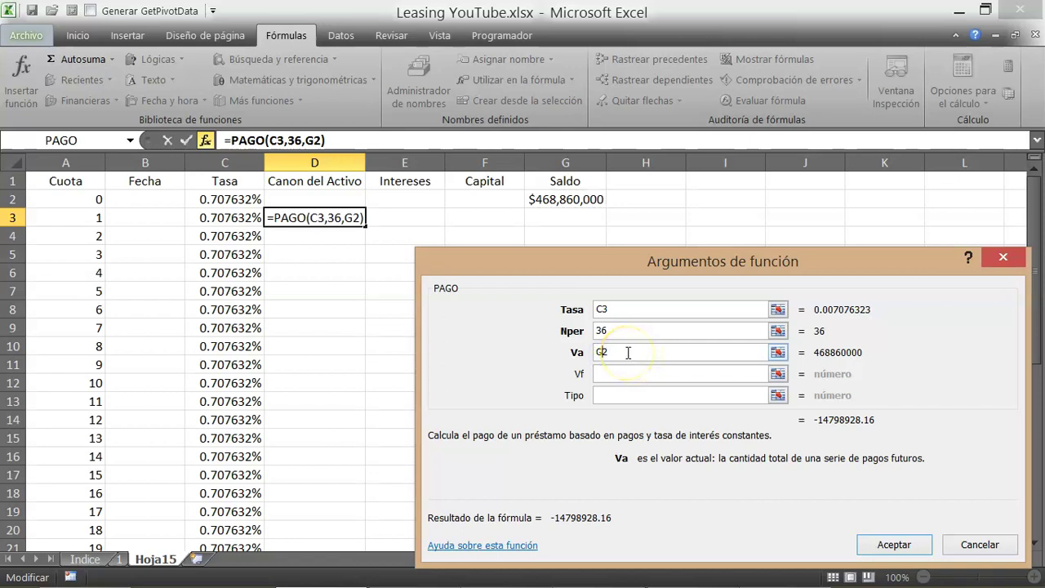
{"action": "type", "text": "$"}
{"action": "left_click", "coordinate": [608, 376]}
{"action": "type", "text": "0"}
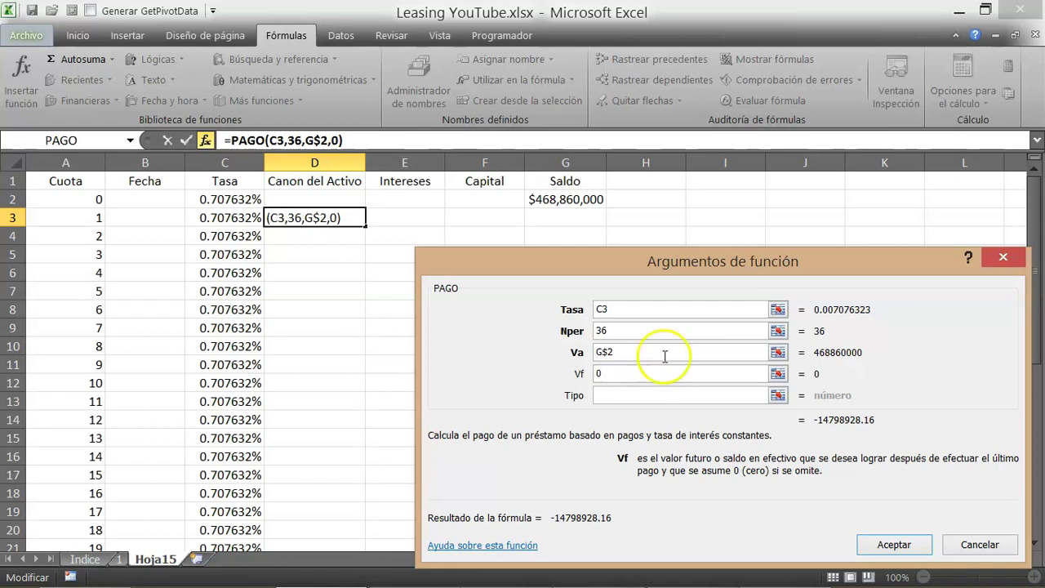
{"action": "left_click", "coordinate": [893, 544]}
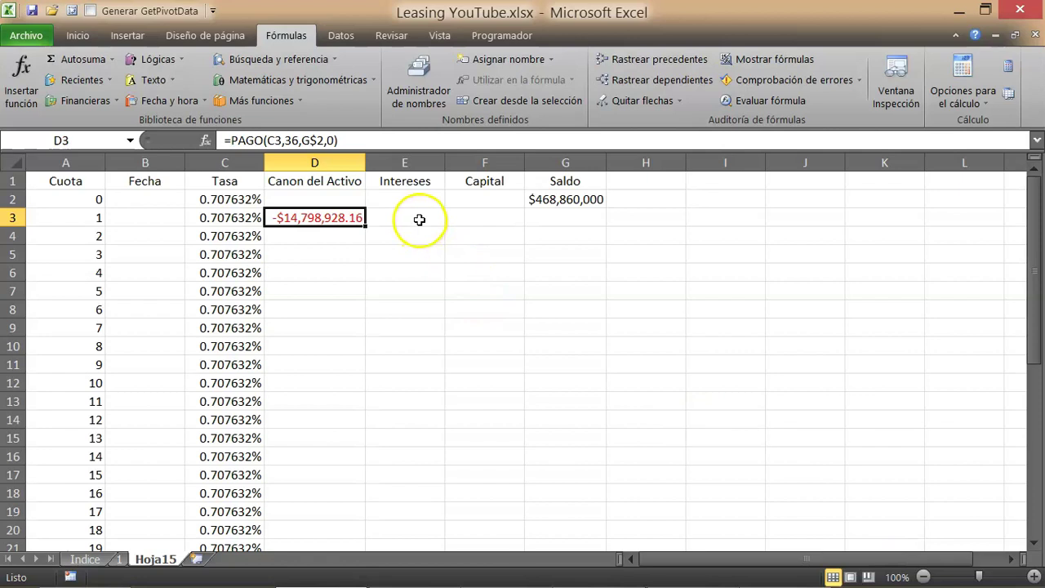
Calculate the first payment's interest in cell E3 with the formula =G2*C3
{"action": "left_click", "coordinate": [419, 219]}
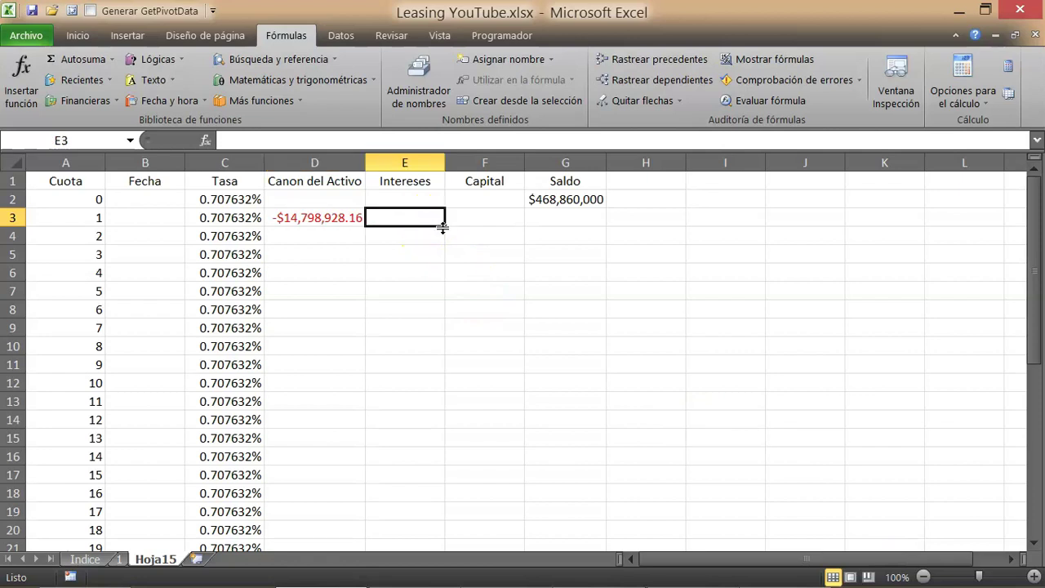
{"action": "type", "text": "="}
{"action": "left_click", "coordinate": [576, 198]}
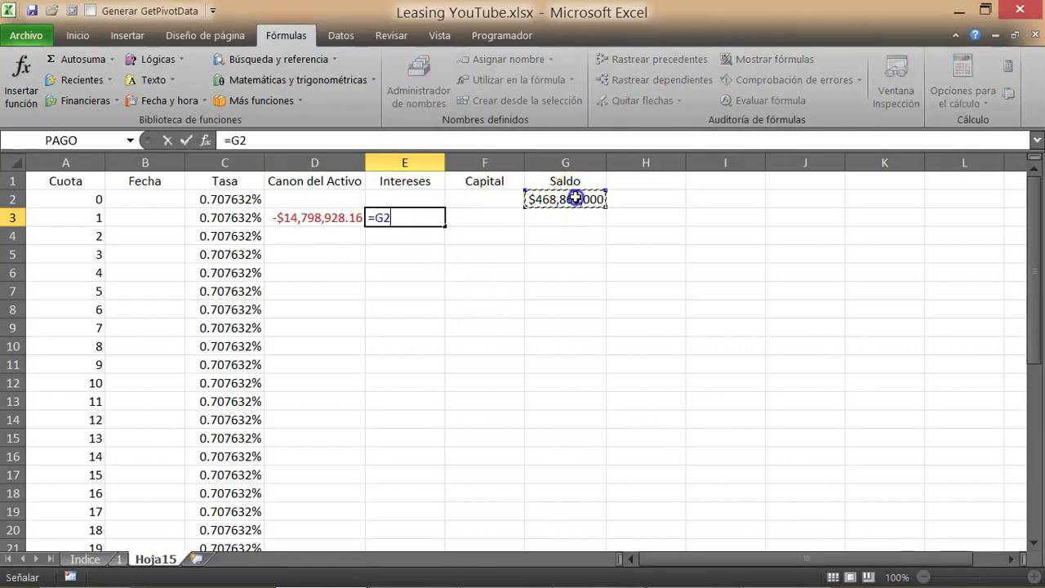
{"action": "type", "text": "*"}
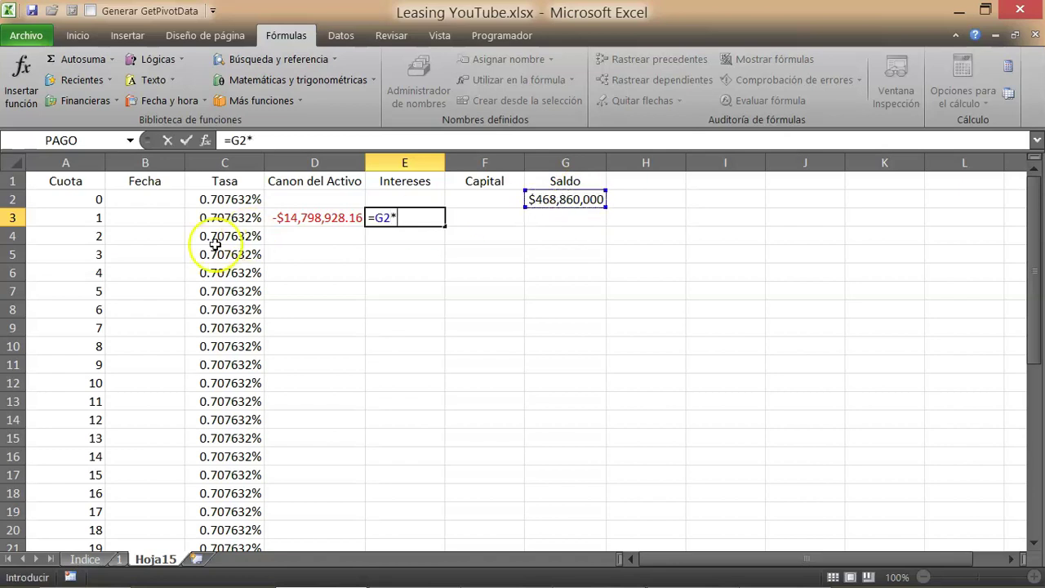
{"action": "left_click", "coordinate": [220, 218]}
{"action": "key", "text": "Return"}
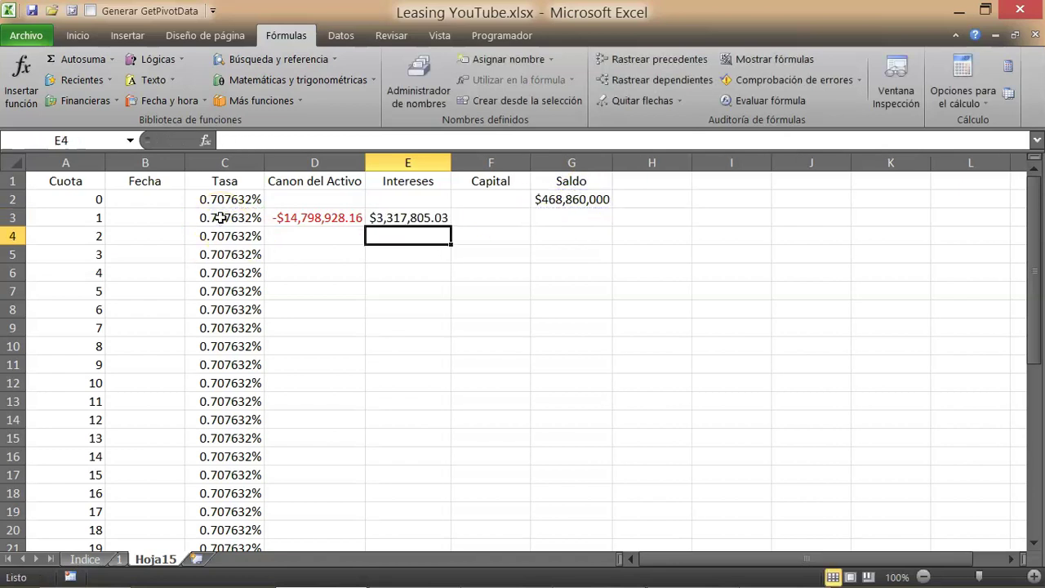
{"action": "left_click", "coordinate": [370, 217]}
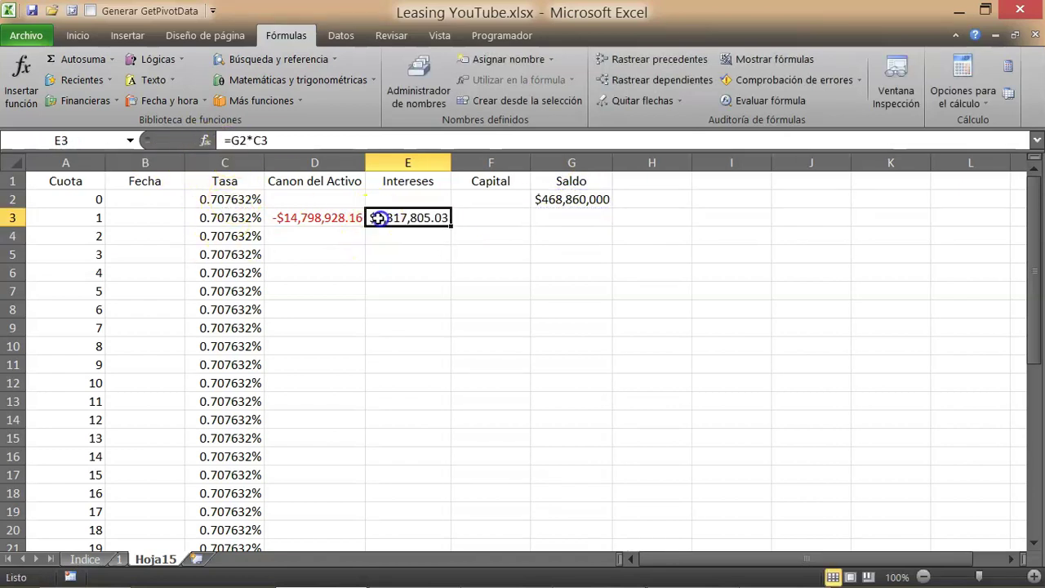
Make the interest in cell E3 negative by changing its formula to =-G2*C3
{"action": "left_click", "coordinate": [229, 141]}
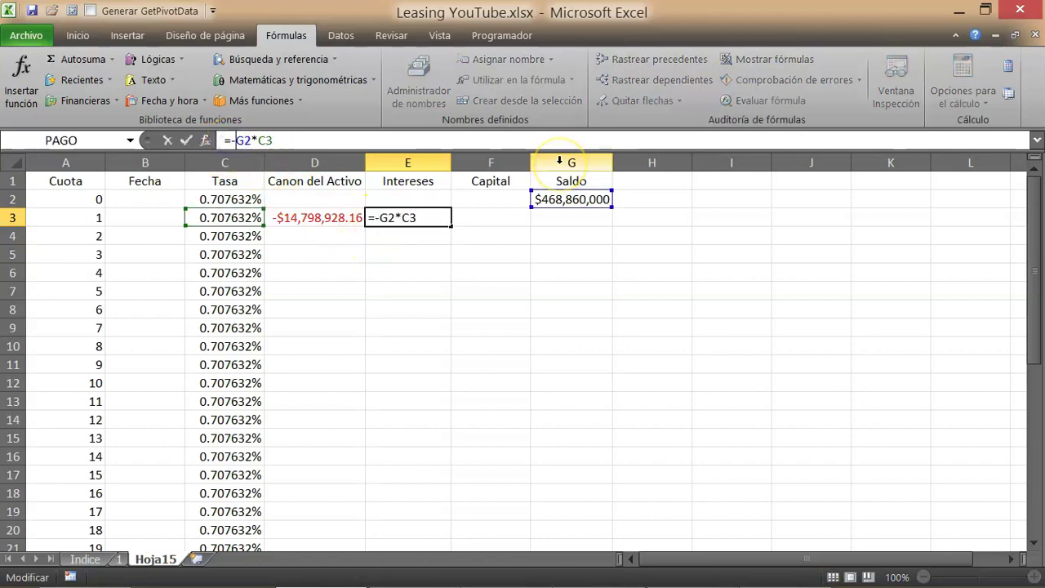
{"action": "type", "text": "-$3,317,805.03"}
{"action": "key", "text": "Return"}
{"action": "key", "text": "Up"}
Calculate the first payment's principal in cell F3 with the formula =D3-E3
{"action": "key", "text": "Right"}
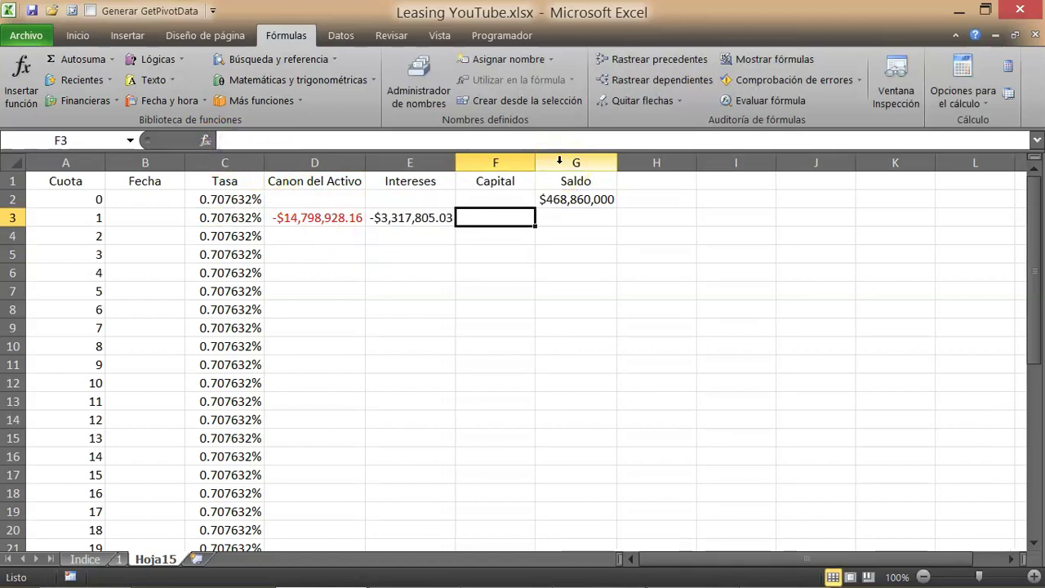
{"action": "type", "text": "="}
{"action": "key", "text": "Left"}
{"action": "key", "text": "Left"}
{"action": "type", "text": "-"}
{"action": "key", "text": "Left"}
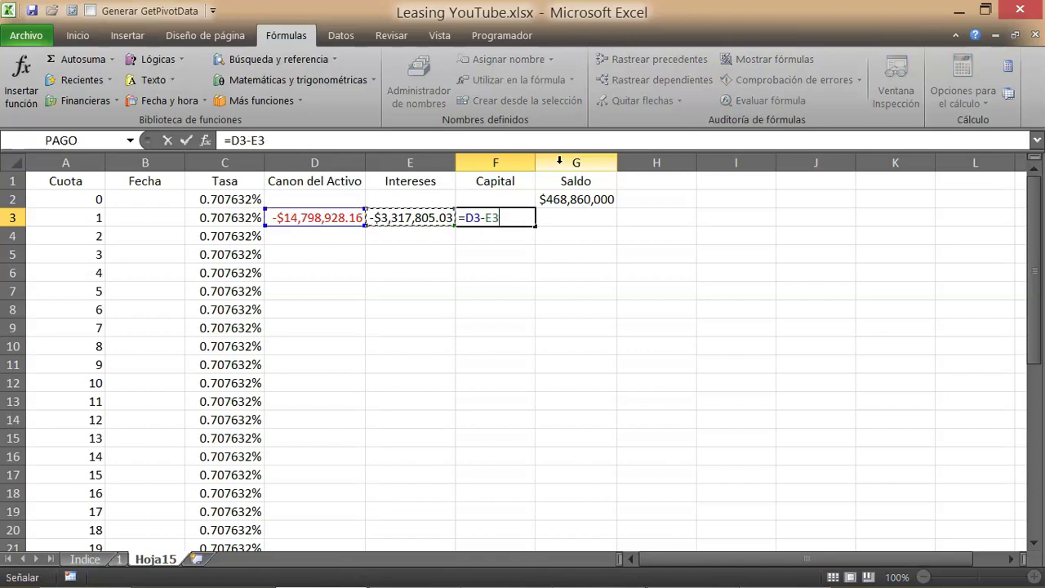
{"action": "key", "text": "Return"}
Calculate the remaining balance in cell G3 with the formula =G2+F3
{"action": "left_click", "coordinate": [594, 218]}
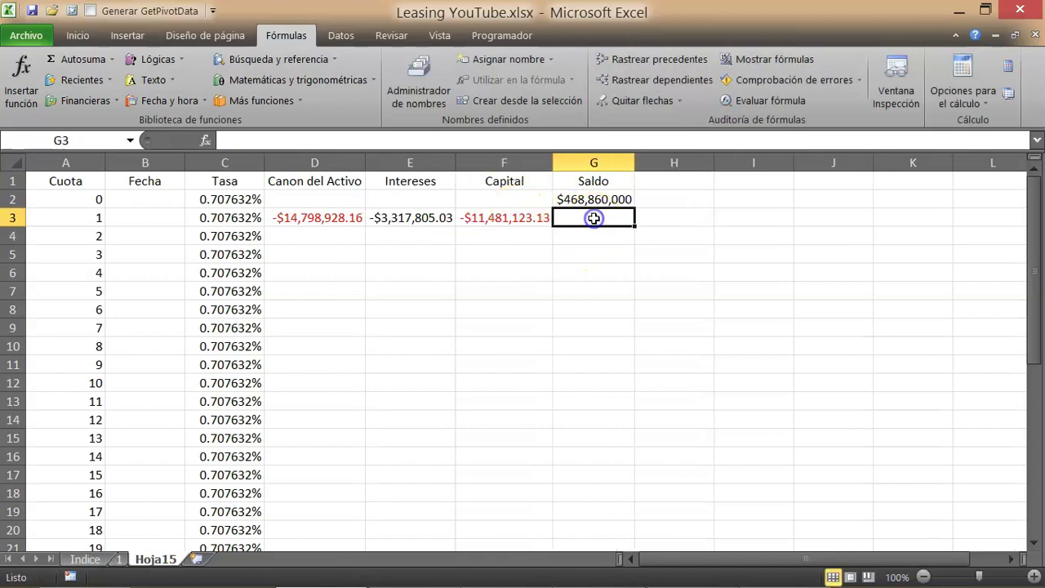
{"action": "type", "text": "="}
{"action": "key", "text": "Up"}
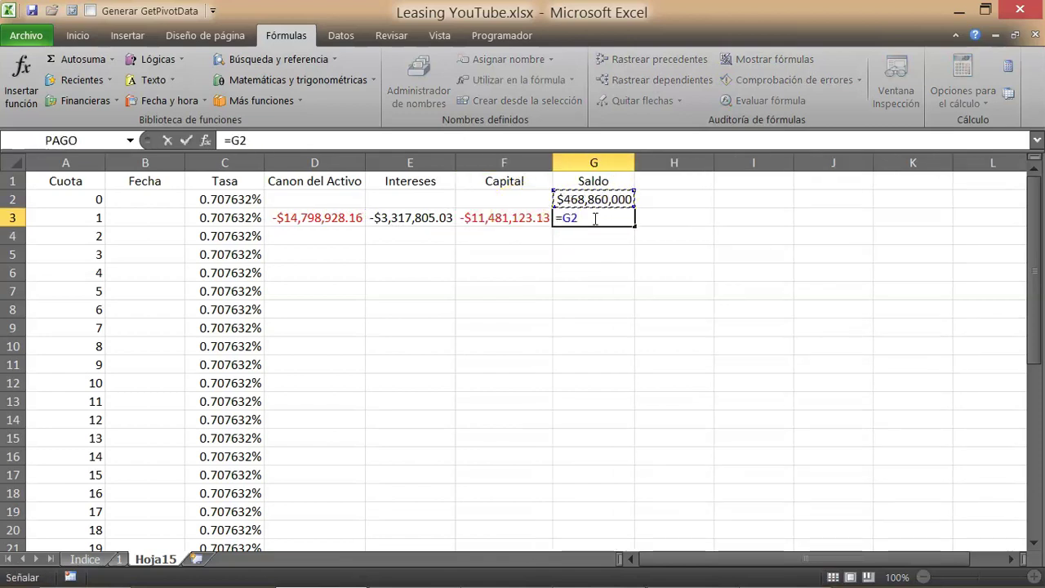
{"action": "type", "text": "+"}
{"action": "left_click", "coordinate": [495, 219]}
{"action": "key", "text": "Return"}
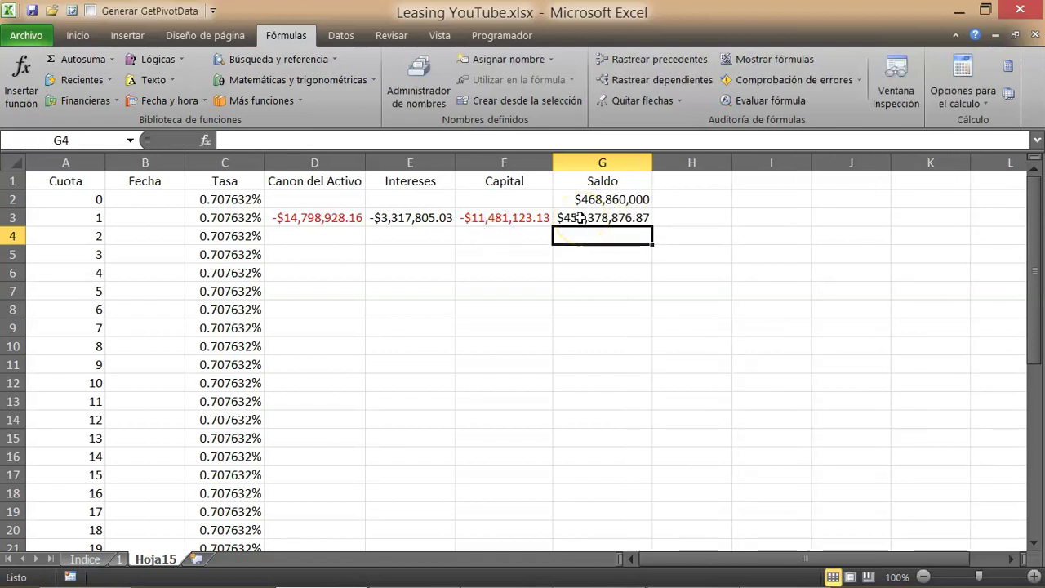
Copy the formulas in D3:G3 down the table to row 38
{"action": "mouse_move", "coordinate": [296, 218]}
{"action": "left_mouse_down"}
{"action": "mouse_move", "coordinate": [450, 214]}
{"action": "mouse_move", "coordinate": [613, 230]}
{"action": "mouse_move", "coordinate": [626, 217]}
{"action": "mouse_move", "coordinate": [653, 227]}
{"action": "mouse_move", "coordinate": [651, 577]}
{"action": "mouse_move", "coordinate": [651, 563]}
{"action": "left_mouse_up"}
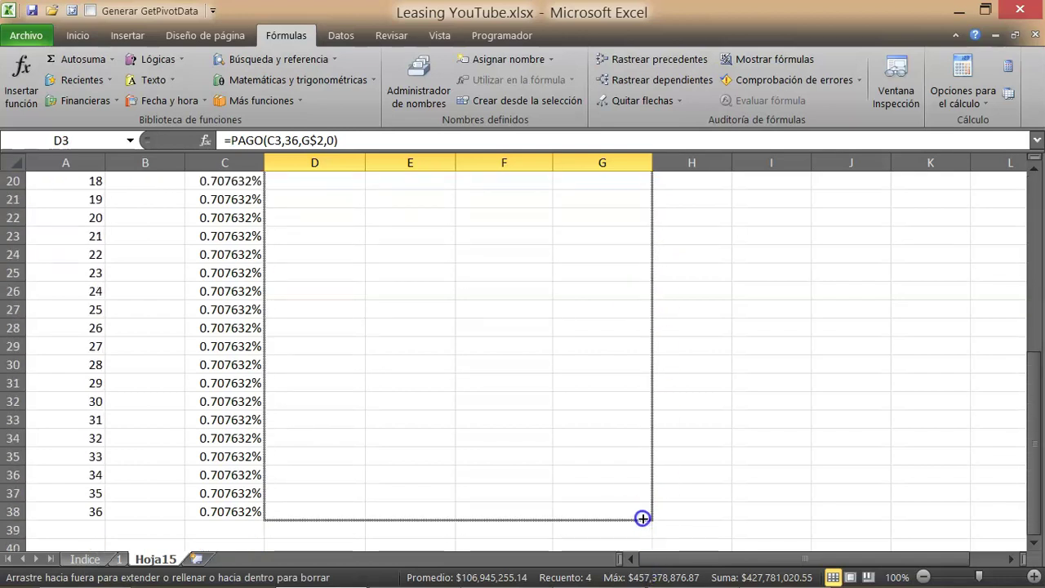
{"action": "left_click_drag", "start_coordinate": [643, 518], "coordinate": [642, 521]}
{"action": "left_click", "coordinate": [679, 508]}
Freeze the top row so the table headings stay visible while scrolling
{"action": "scroll", "coordinate": [691, 503], "scroll_direction": "up", "scroll_amount": 12}
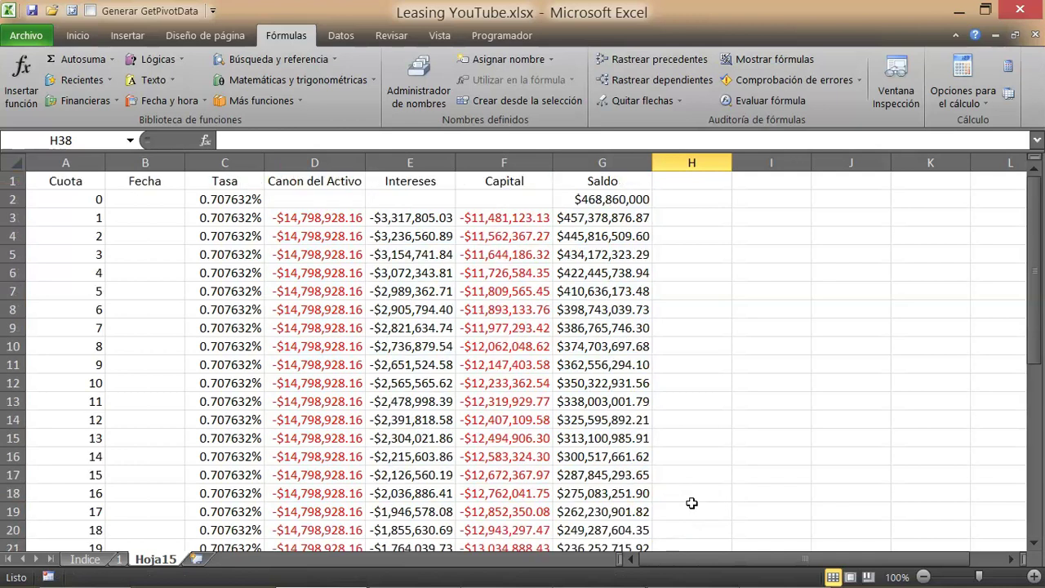
{"action": "left_click", "coordinate": [11, 181]}
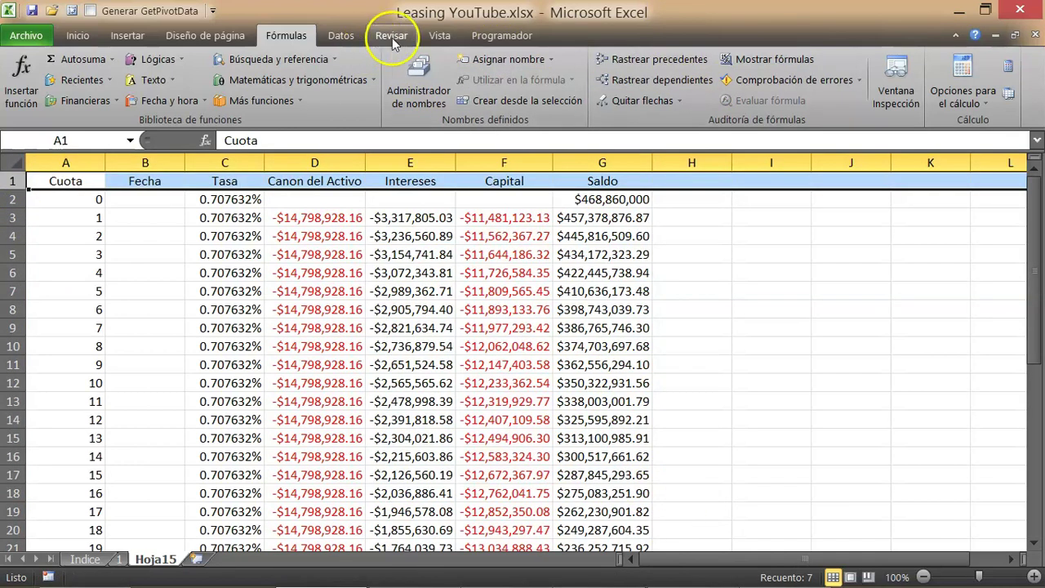
{"action": "left_click", "coordinate": [432, 32]}
{"action": "left_click", "coordinate": [622, 105]}
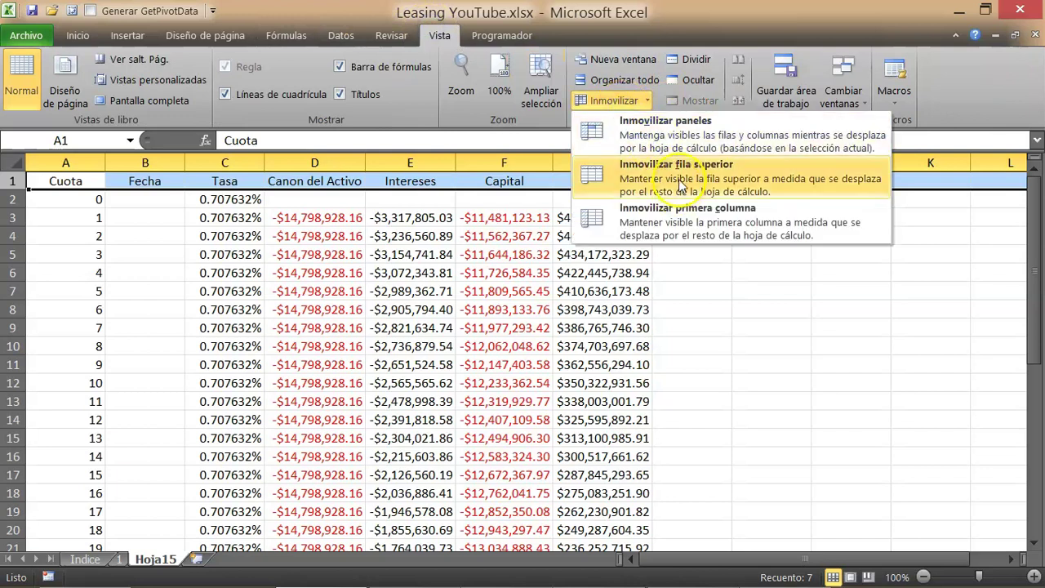
{"action": "left_click", "coordinate": [678, 176]}
Review the payment table from the initial Saldo down to the final balance in cell G38
{"action": "scroll", "coordinate": [646, 326], "scroll_direction": "down", "scroll_amount": 7}
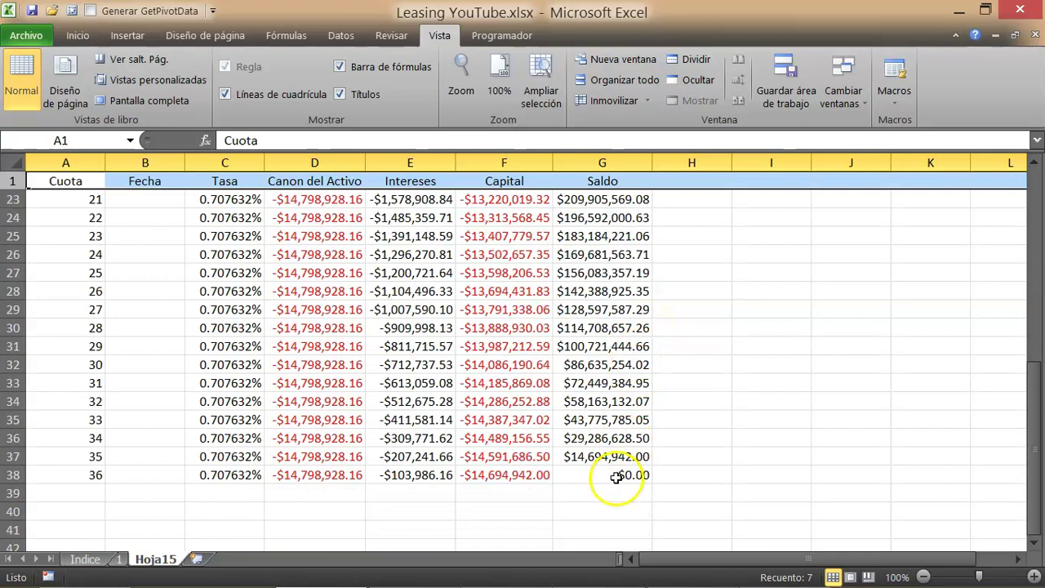
{"action": "left_click", "coordinate": [608, 475]}
{"action": "scroll", "coordinate": [291, 374], "scroll_direction": "up", "scroll_amount": 3}
{"action": "scroll", "coordinate": [290, 374], "scroll_direction": "up", "scroll_amount": 4}
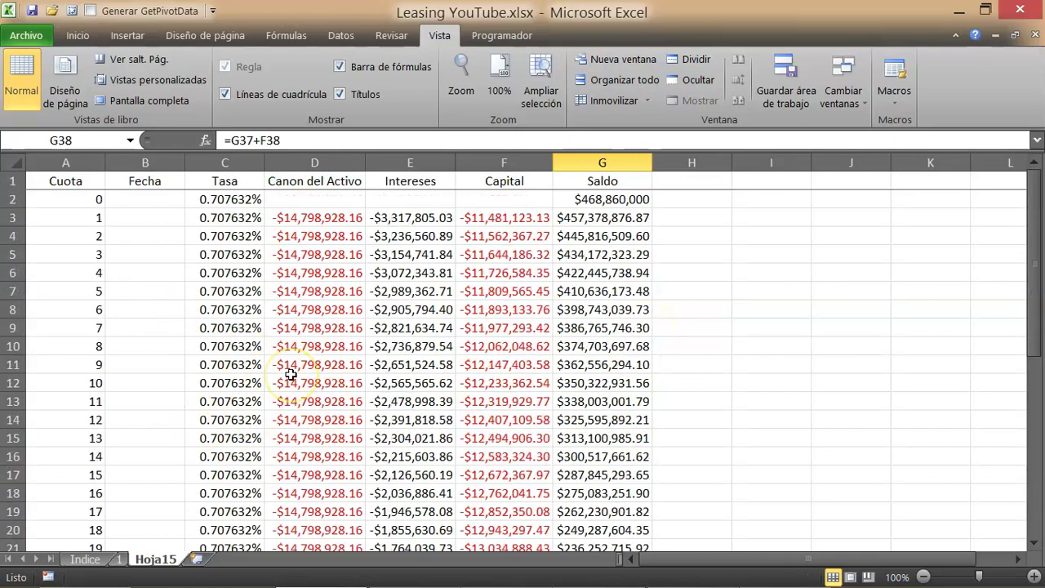
{"action": "scroll", "coordinate": [288, 374], "scroll_direction": "down", "scroll_amount": 6}
{"action": "scroll", "coordinate": [620, 474], "scroll_direction": "down", "scroll_amount": 1}
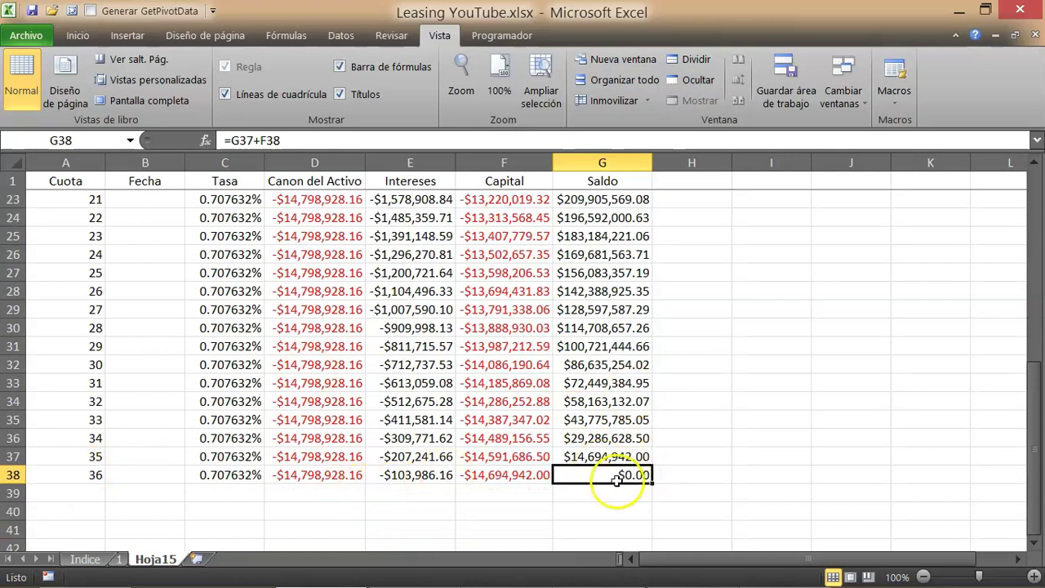
Rename the Hoja15 worksheet as 2, matching its topic number on the Indice sheet
{"action": "left_click", "coordinate": [163, 559]}
{"action": "double_click", "coordinate": [163, 559]}
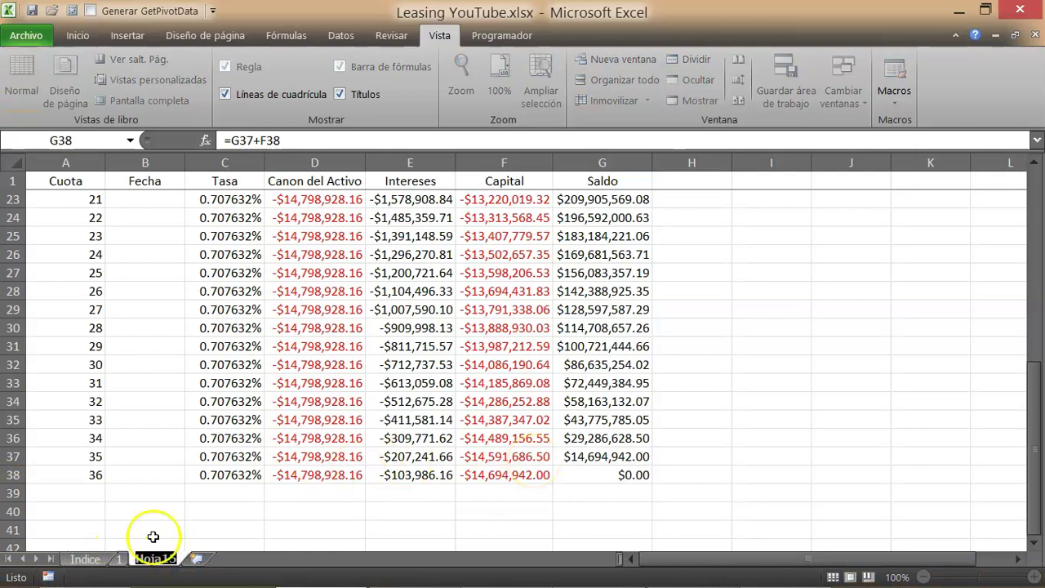
{"action": "left_click", "coordinate": [87, 559]}
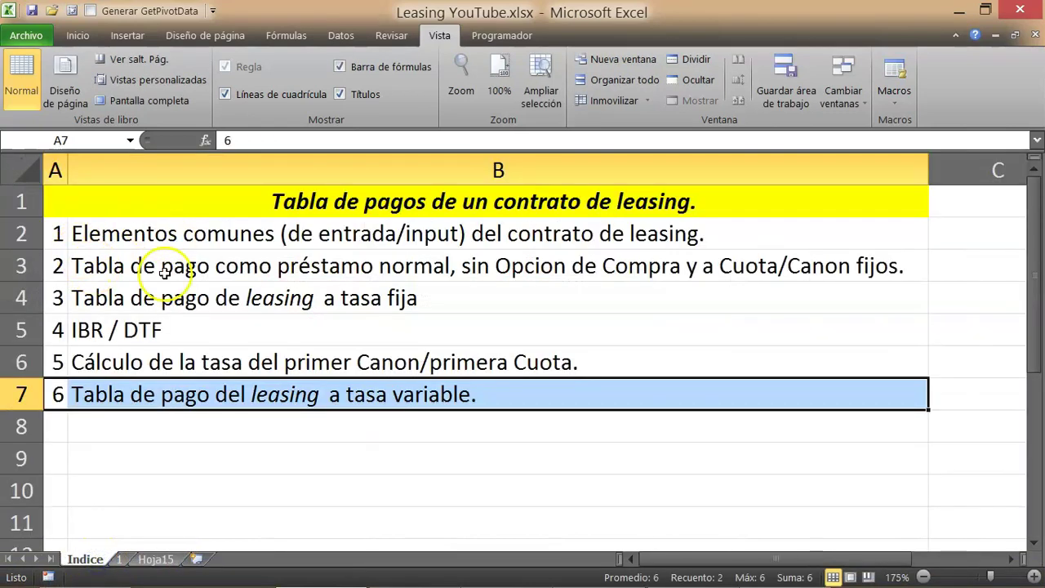
{"action": "left_click", "coordinate": [155, 559]}
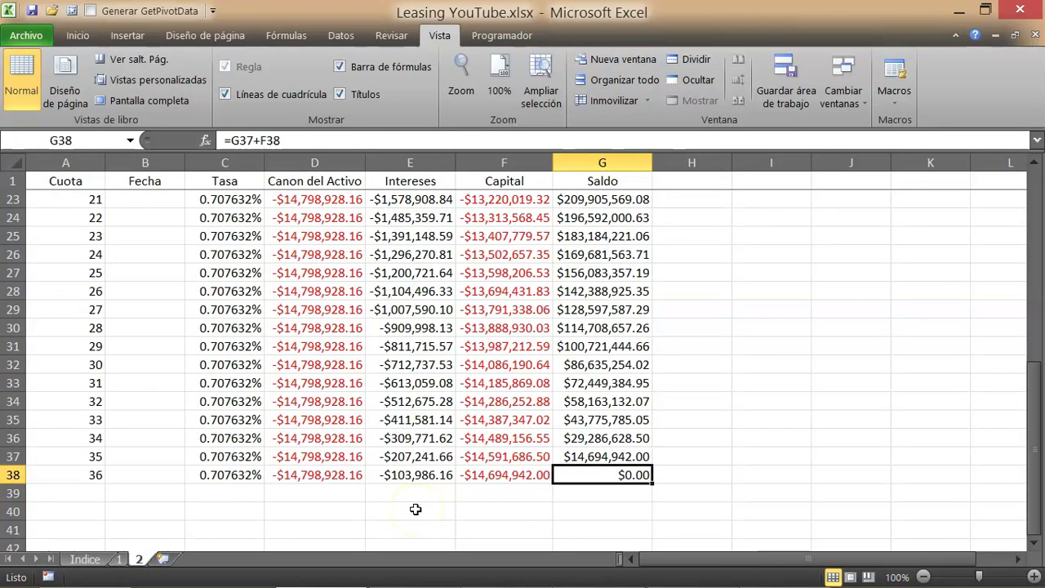
Compare topic 3 on the Indice sheet, the leasing table at a fixed rate, with the payment table on sheet 2
{"action": "scroll", "coordinate": [435, 460], "scroll_direction": "up", "scroll_amount": 7}
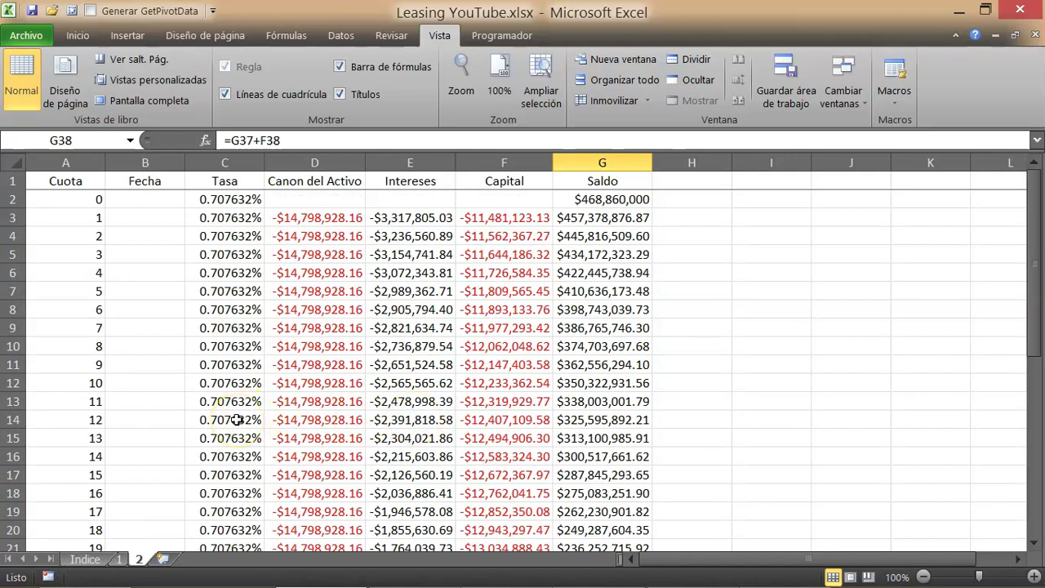
{"action": "scroll", "coordinate": [241, 419], "scroll_direction": "down", "scroll_amount": 3}
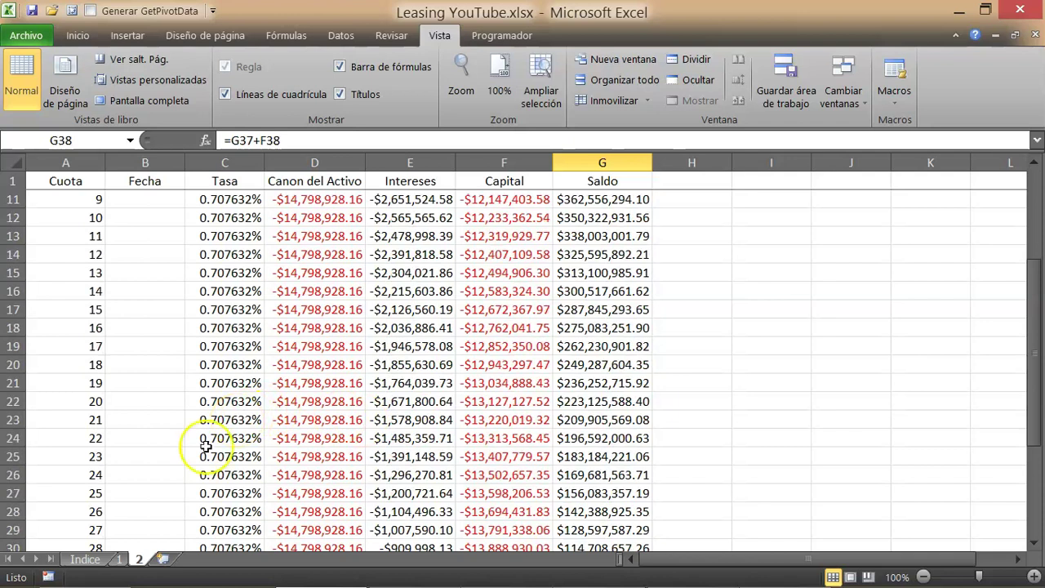
{"action": "left_click", "coordinate": [86, 559]}
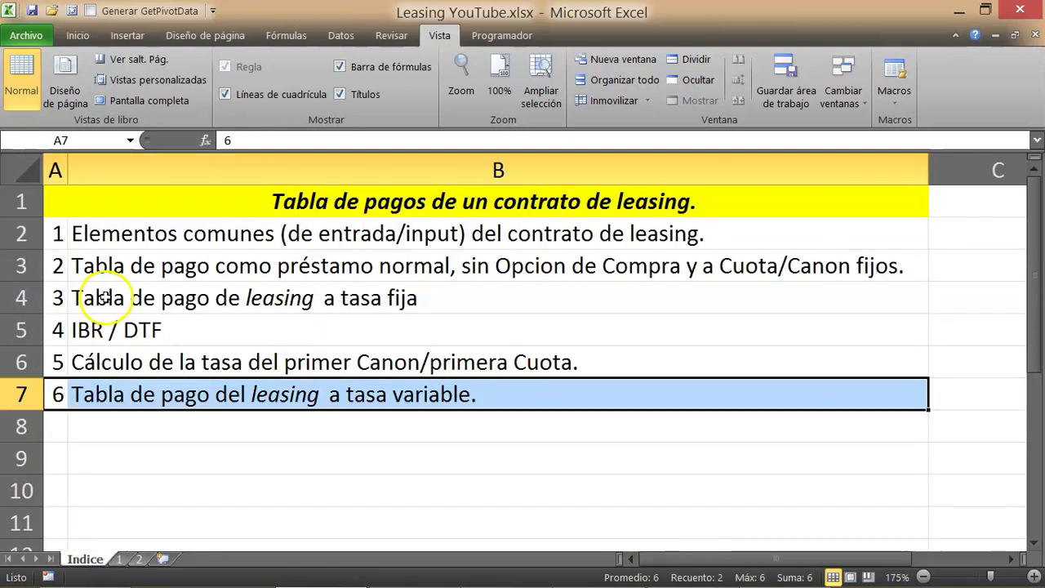
{"action": "left_click", "coordinate": [55, 299]}
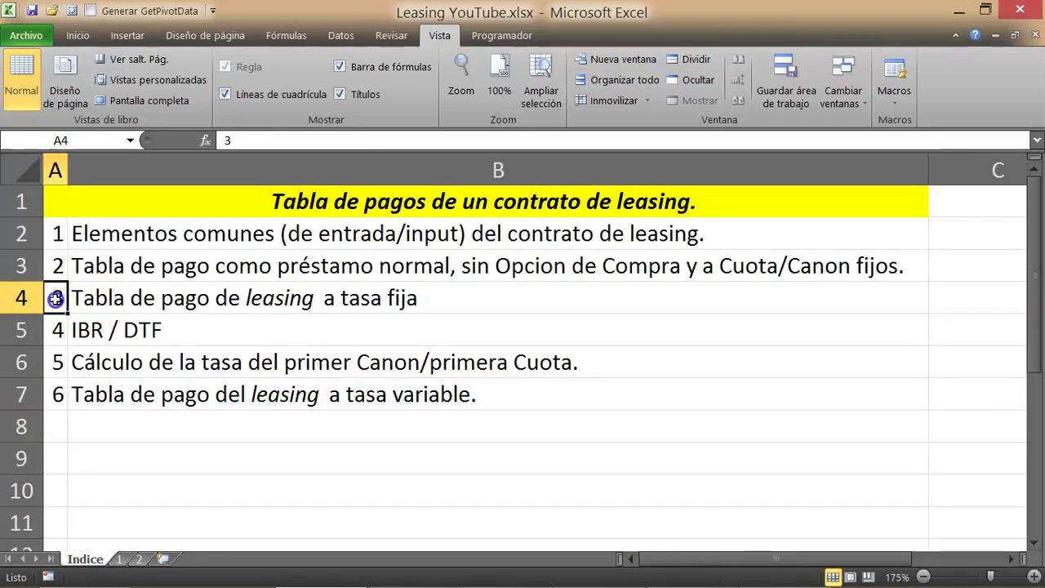
{"action": "left_click", "coordinate": [140, 560]}
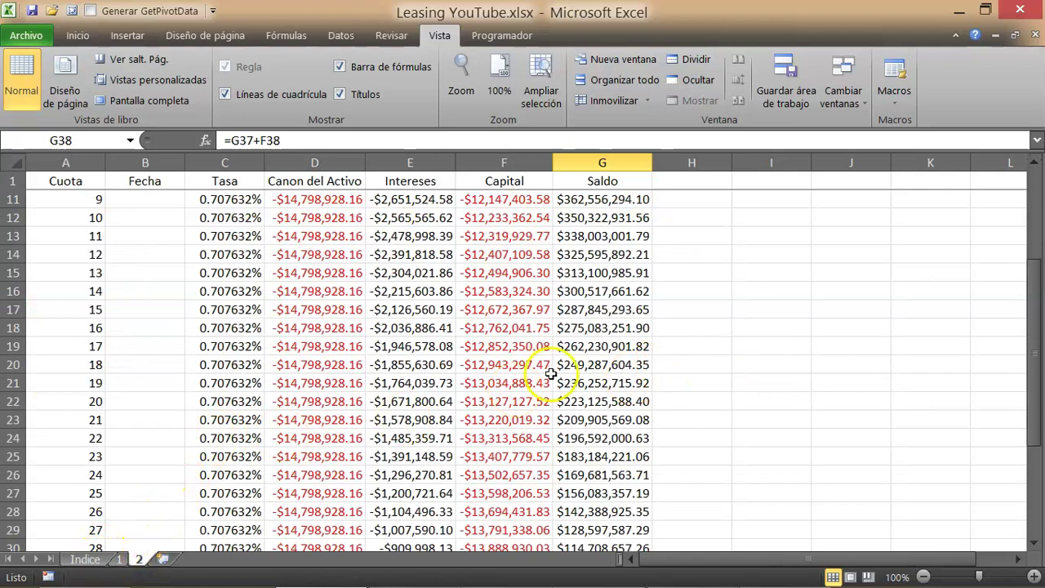
{"action": "scroll", "coordinate": [584, 406], "scroll_direction": "down", "scroll_amount": 5}
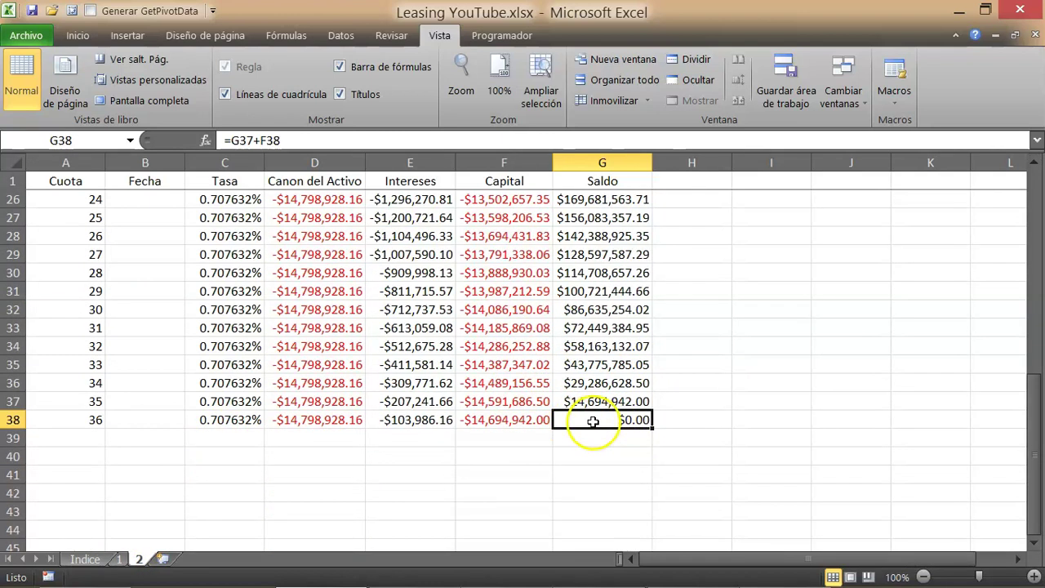
Check the Valor de la Opción de Compra on sheet 1 against the final balance in sheet 2's cell G38
{"action": "left_click", "coordinate": [88, 559]}
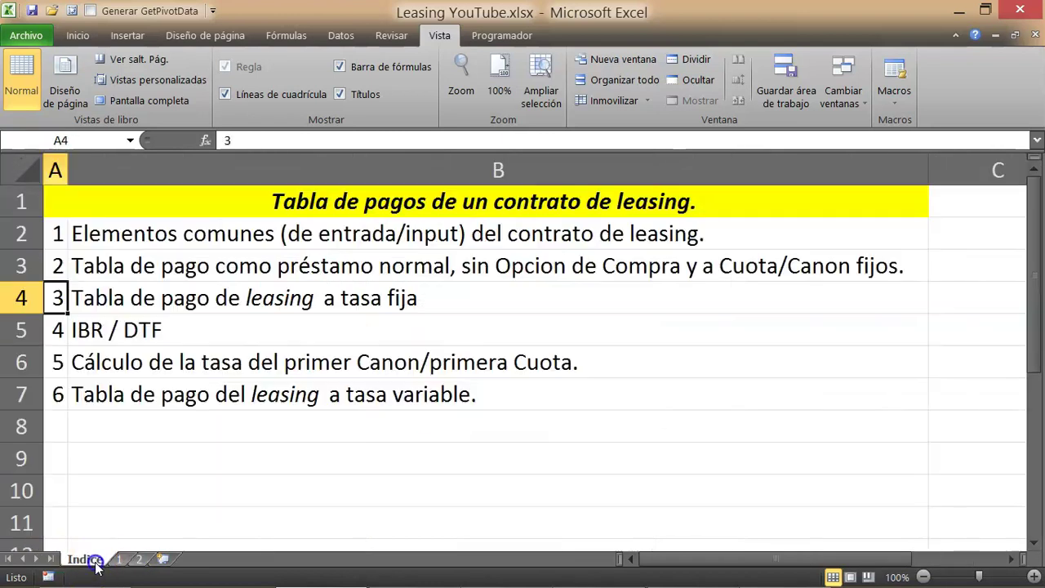
{"action": "left_click", "coordinate": [121, 558]}
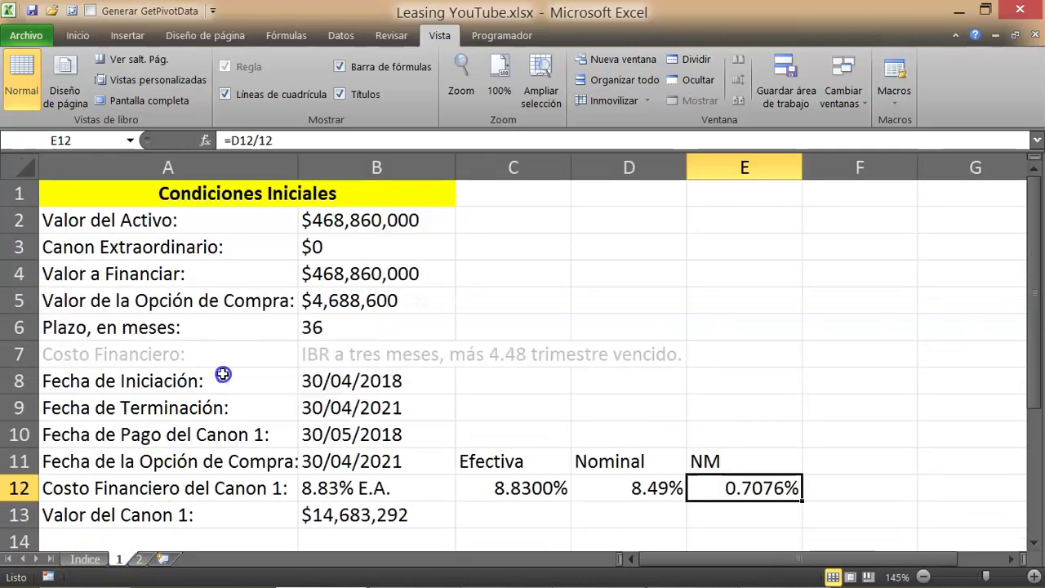
{"action": "left_click", "coordinate": [338, 299]}
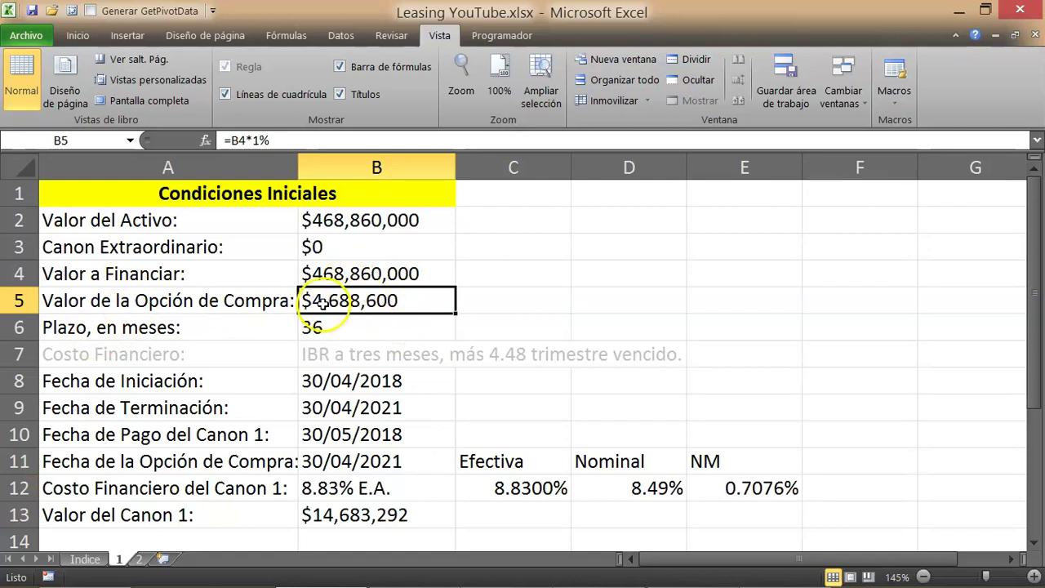
{"action": "left_click", "coordinate": [139, 558]}
{"action": "left_click", "coordinate": [608, 437]}
{"action": "left_click", "coordinate": [611, 416]}
Create a copy of sheet 2 at the end of the workbook and name it 3
{"action": "scroll", "coordinate": [611, 416], "scroll_direction": "up", "scroll_amount": 8}
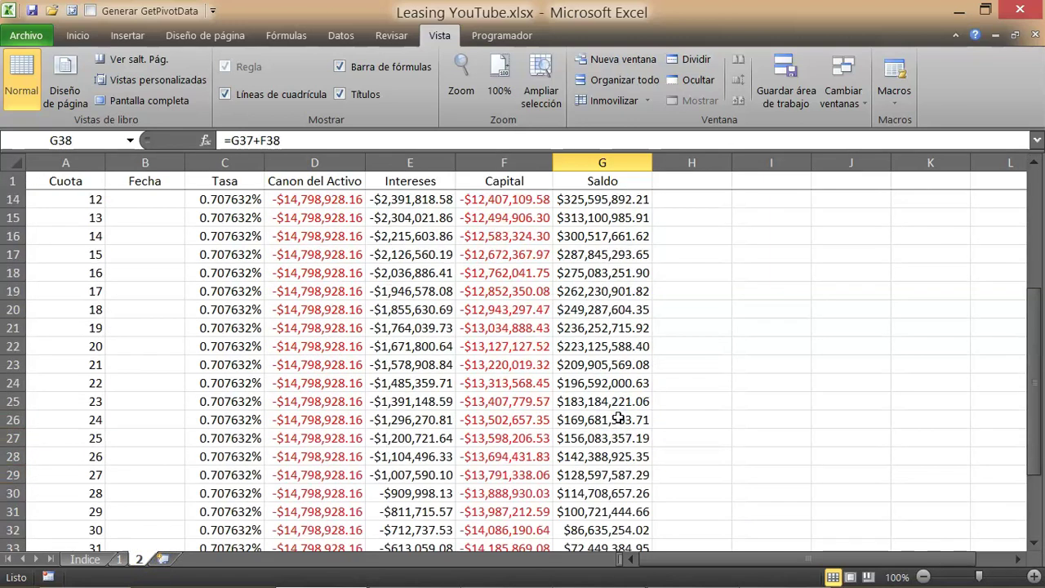
{"action": "right_click", "coordinate": [138, 560]}
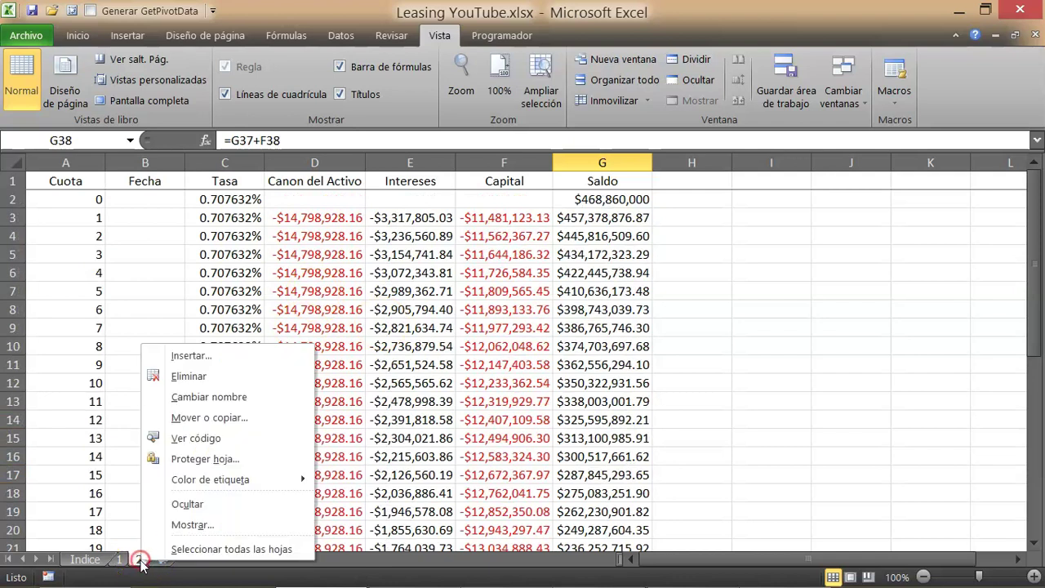
{"action": "left_click", "coordinate": [234, 421]}
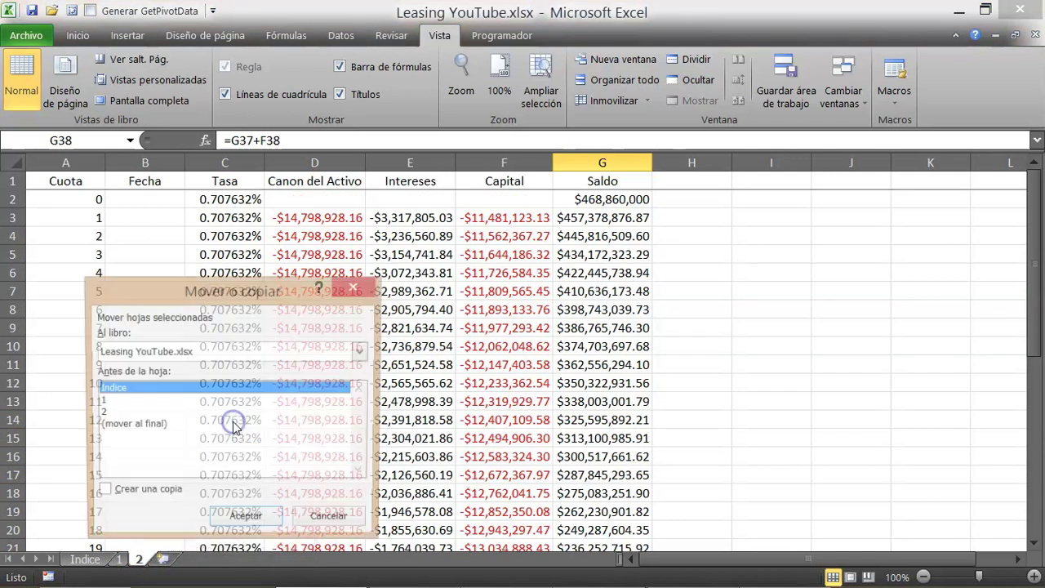
{"action": "left_click", "coordinate": [114, 425]}
{"action": "left_click", "coordinate": [101, 492]}
{"action": "left_click", "coordinate": [264, 520]}
{"action": "double_click", "coordinate": [170, 558]}
{"action": "type", "text": "3"}
{"action": "key", "text": "Return"}
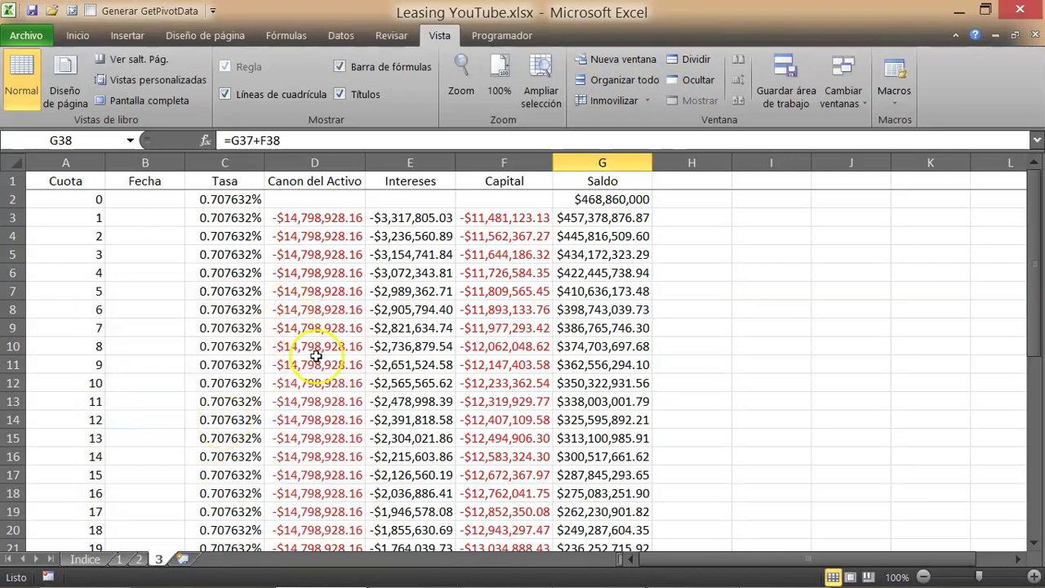
Insert a column before Fecha with the heading Cuotas restantes and fit its width to the heading
{"action": "left_click", "coordinate": [158, 163]}
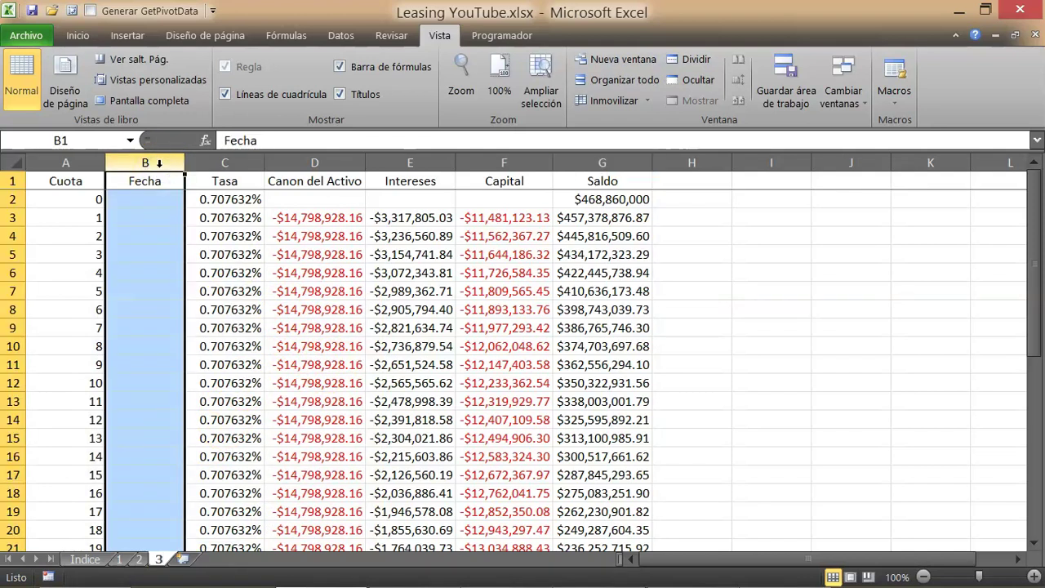
{"action": "key", "text": "ctrl+plus"}
{"action": "left_click", "coordinate": [151, 180]}
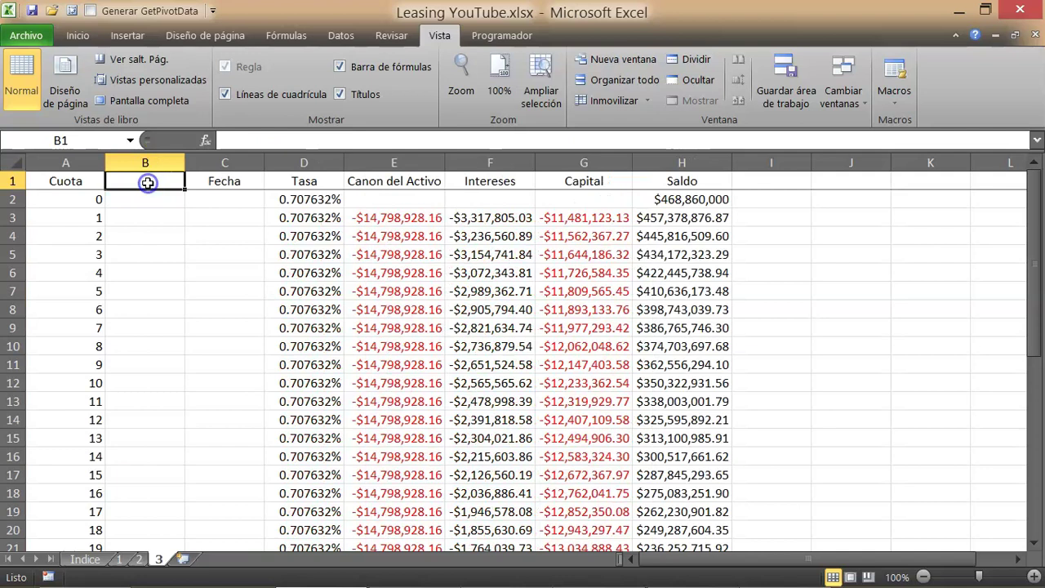
{"action": "type", "text": "C"}
{"action": "type", "text": "uotas restante"}
{"action": "key", "text": "Return"}
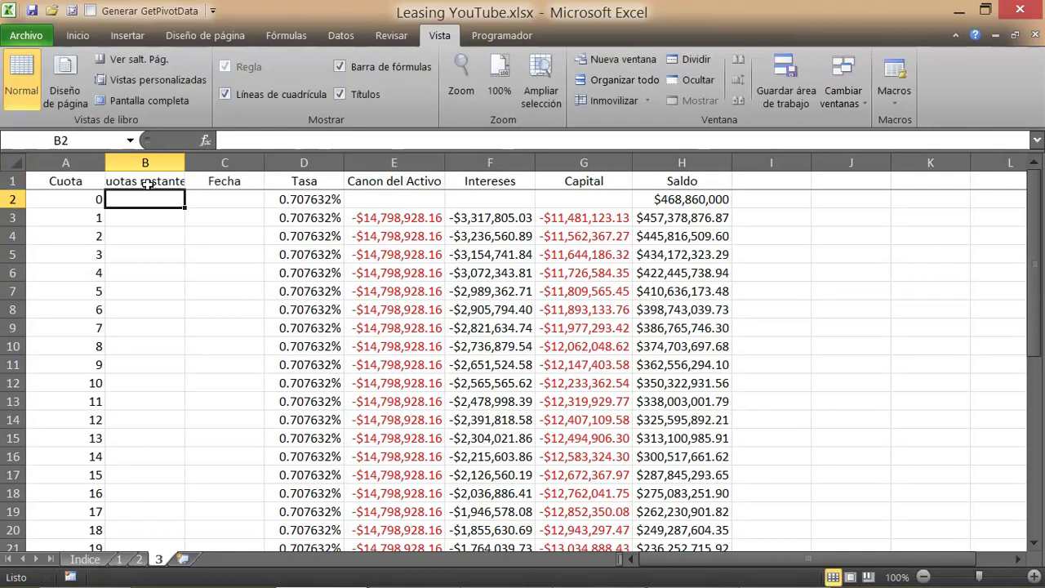
{"action": "left_click", "coordinate": [147, 181]}
{"action": "double_click", "coordinate": [185, 162]}
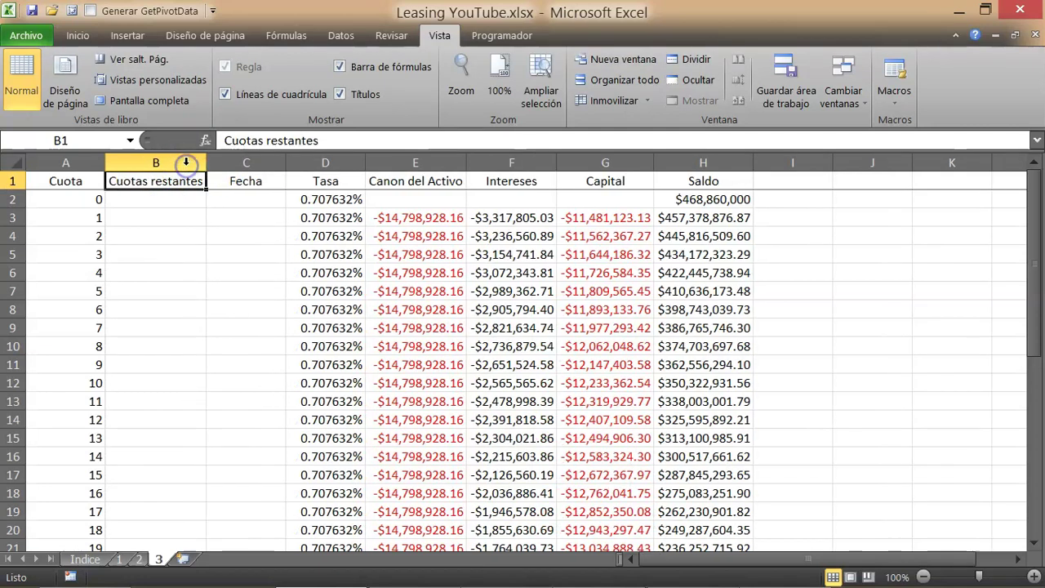
Insert two blank columns between Canon del Activo and Intereses
{"action": "left_click", "coordinate": [418, 186]}
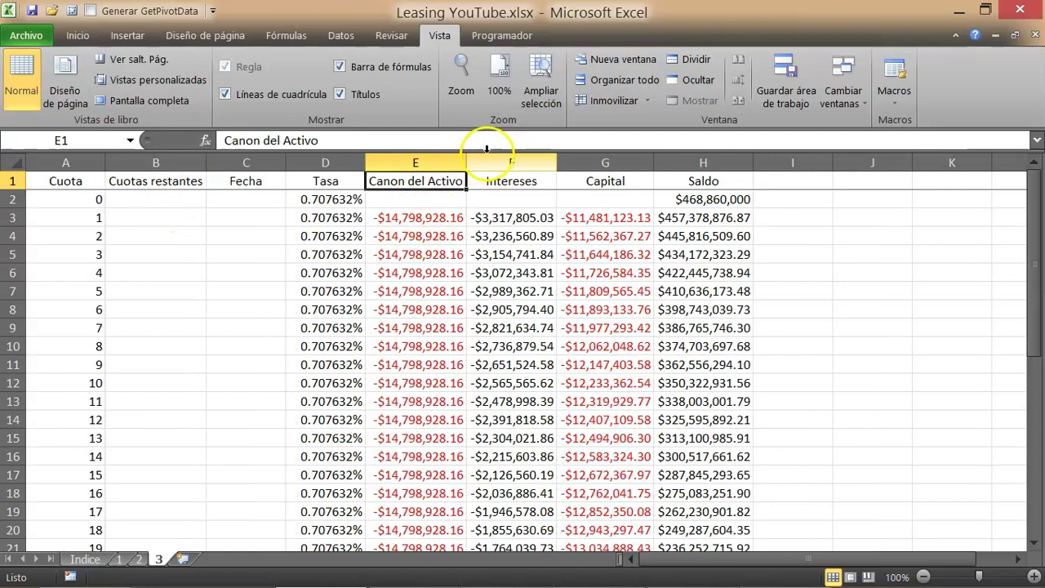
{"action": "left_click", "coordinate": [491, 163]}
{"action": "key", "text": "ctrl+plus"}
{"action": "key", "text": "ctrl+plus"}
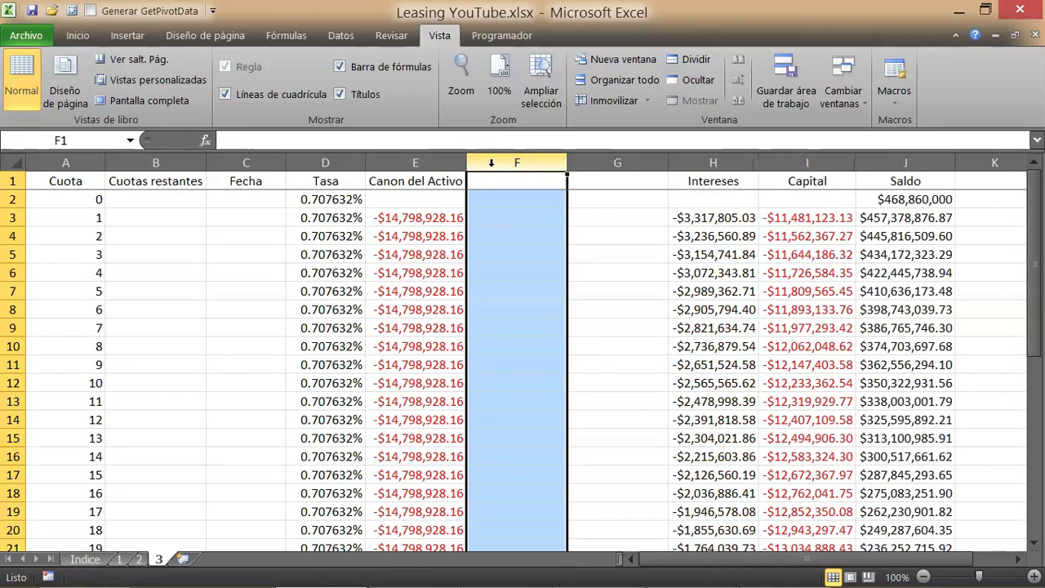
Enter the heading Canon de la Opción in cell F1 and fit column F's width to it
{"action": "left_click", "coordinate": [498, 183]}
{"action": "type", "text": "Canon"}
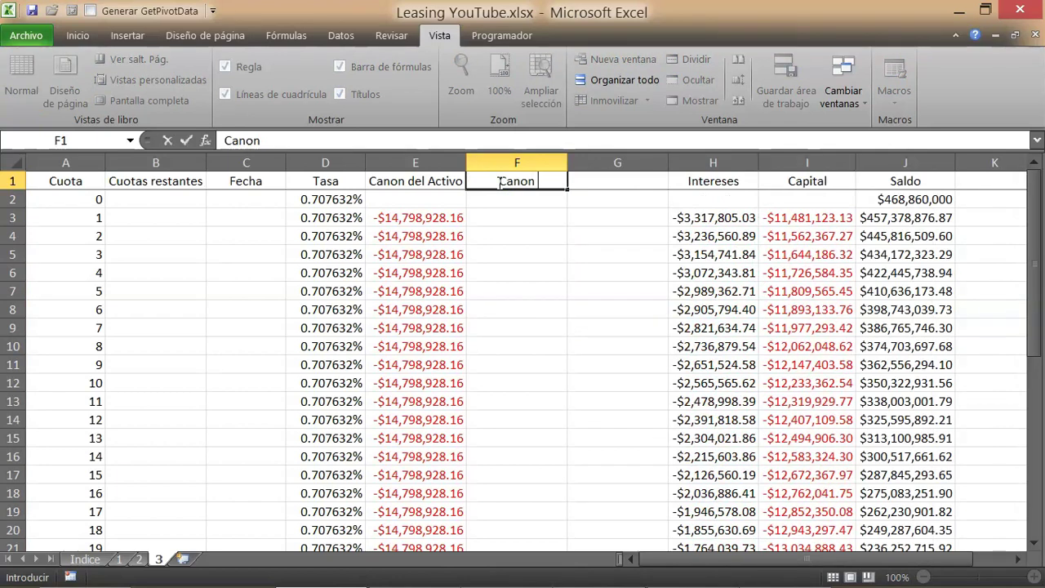
{"action": "type", "text": "de la Opción"}
{"action": "key", "text": "Return"}
{"action": "left_click", "coordinate": [498, 183]}
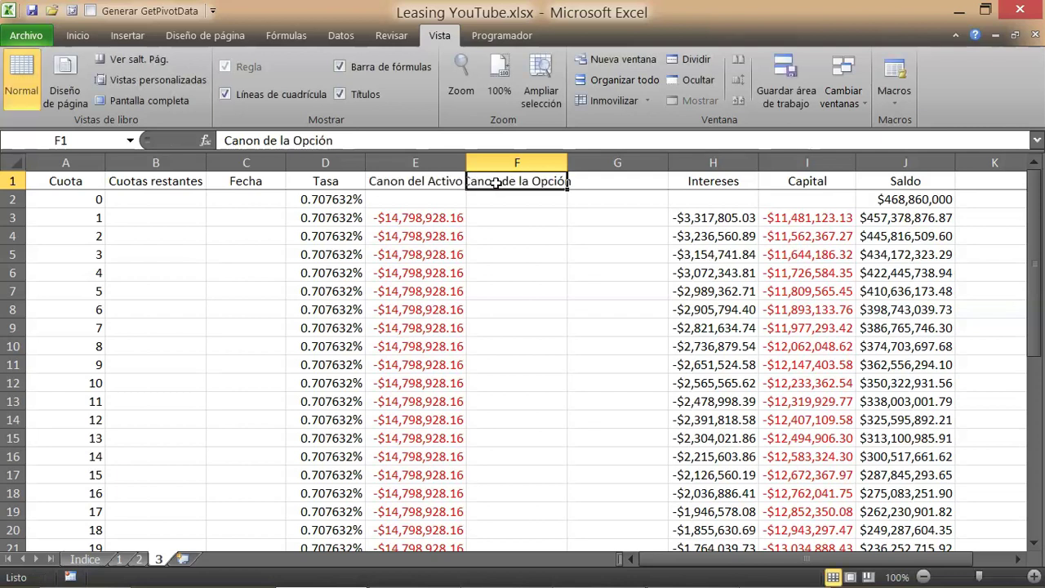
{"action": "double_click", "coordinate": [567, 162]}
Enter the heading Canon del leasing in cell G1 and fit column G's width to it
{"action": "left_click", "coordinate": [622, 183]}
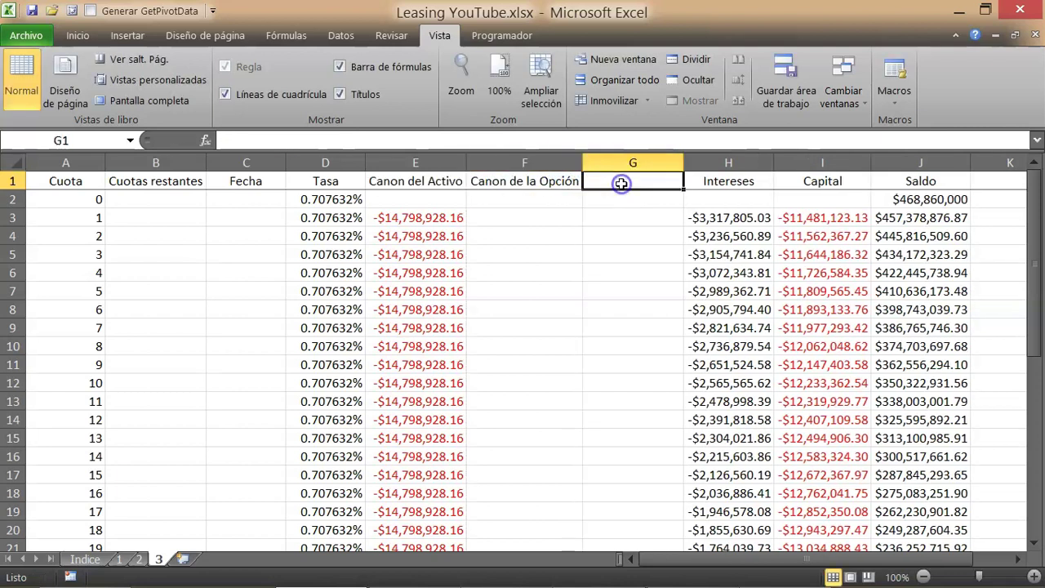
{"action": "type", "text": "Canon del"}
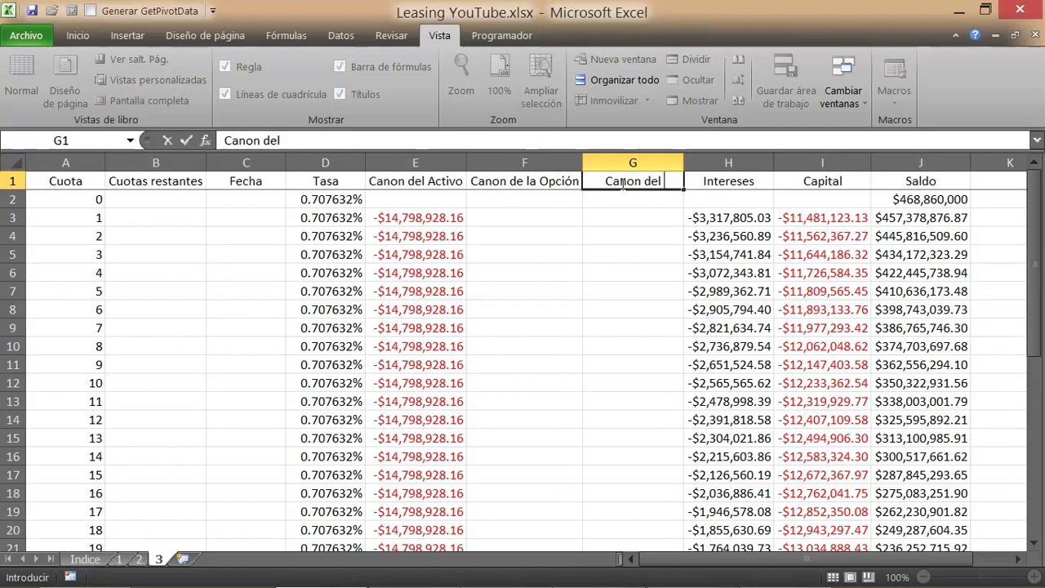
{"action": "type", "text": " leasin"}
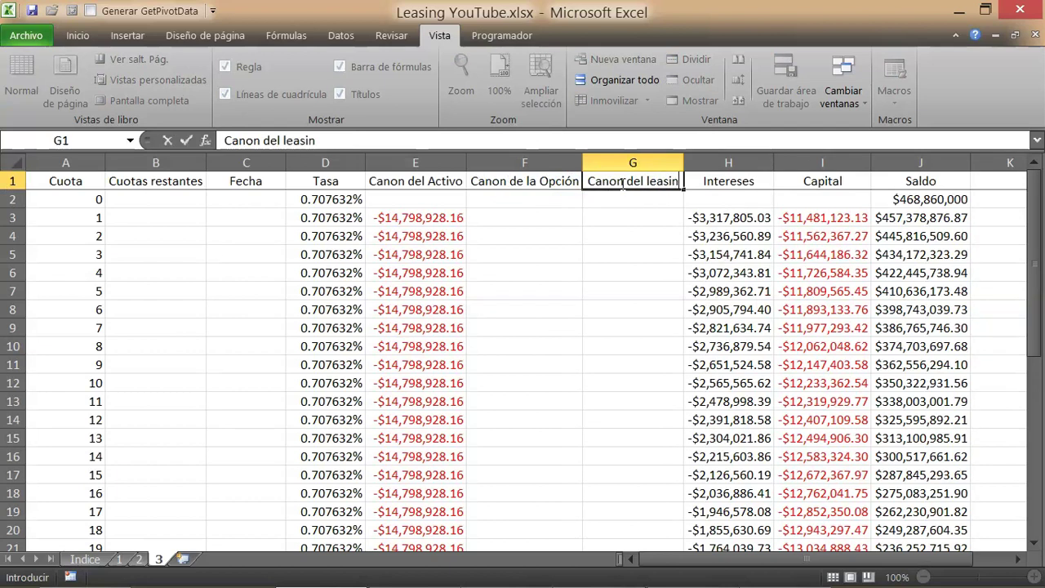
{"action": "type", "text": "g"}
{"action": "key", "text": "Return"}
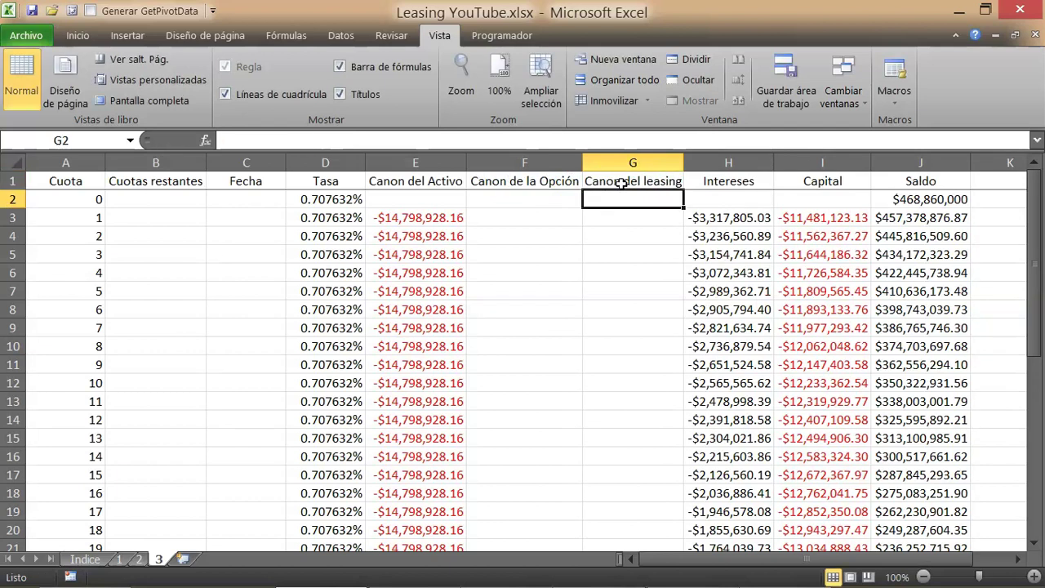
{"action": "double_click", "coordinate": [683, 163]}
Capitalize the word Leasing in cell G1's heading so it reads Canon del Leasing
{"action": "left_click", "coordinate": [653, 182]}
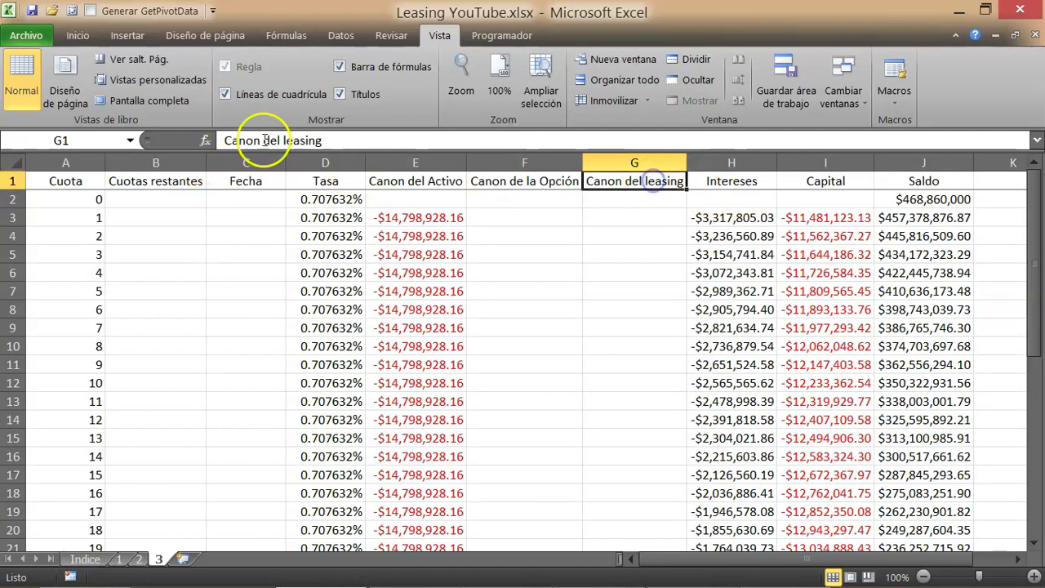
{"action": "left_click", "coordinate": [287, 140]}
{"action": "key", "text": "BackSpace"}
{"action": "type", "text": "L"}
{"action": "key", "text": "Return"}
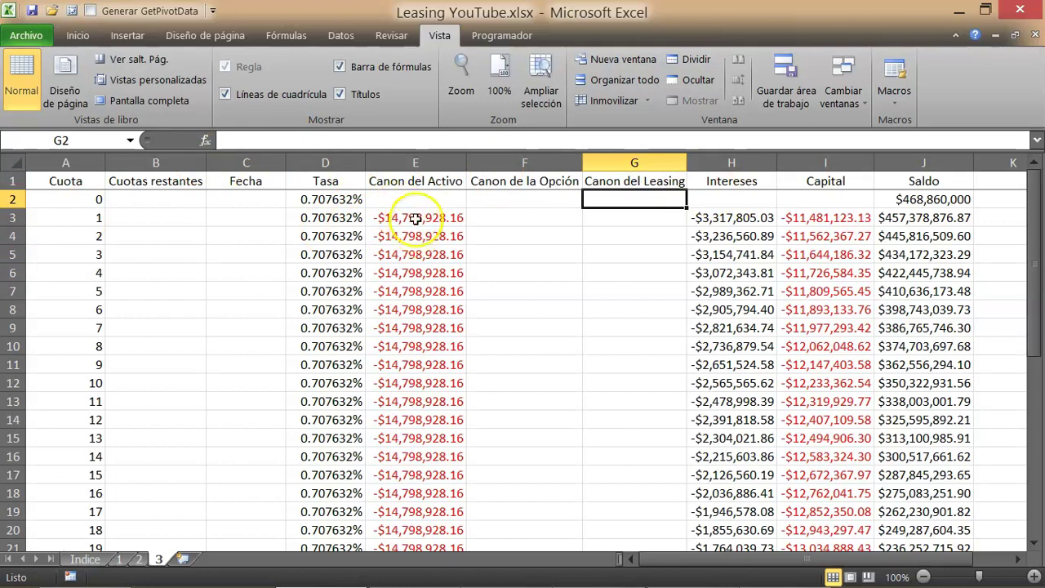
Start the Cuotas restantes countdown with 36 in cell B3 and the formula =B3-1 in cell B4
{"action": "left_click", "coordinate": [154, 213]}
{"action": "type", "text": "36"}
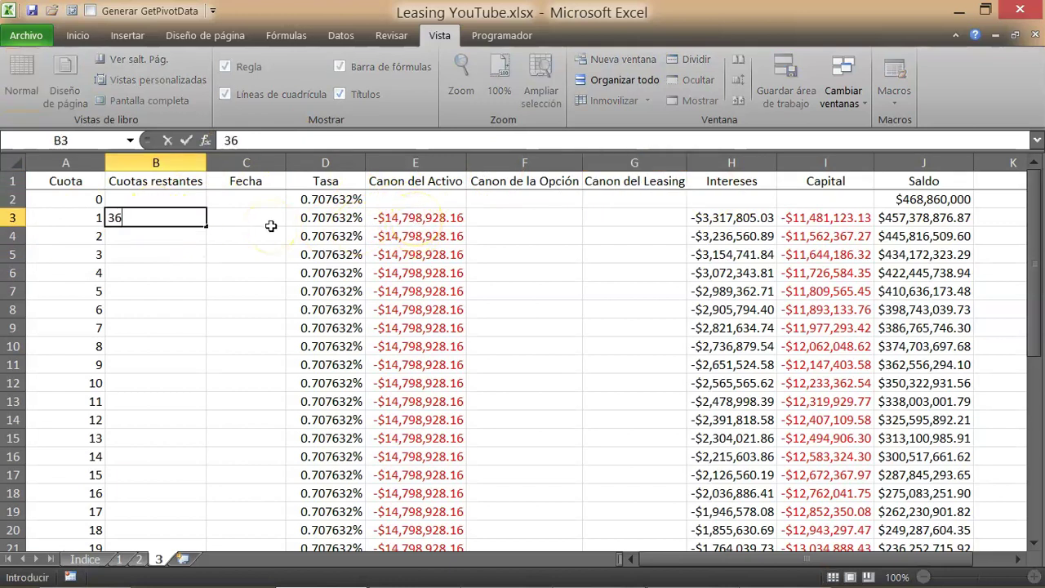
{"action": "key", "text": "Return"}
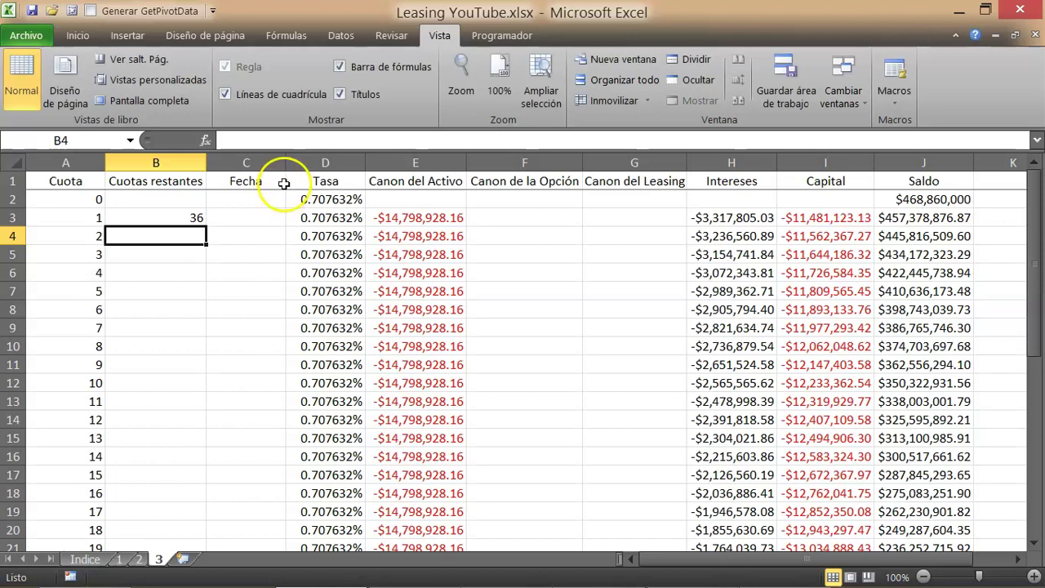
{"action": "left_click", "coordinate": [181, 219]}
{"action": "left_click", "coordinate": [191, 235]}
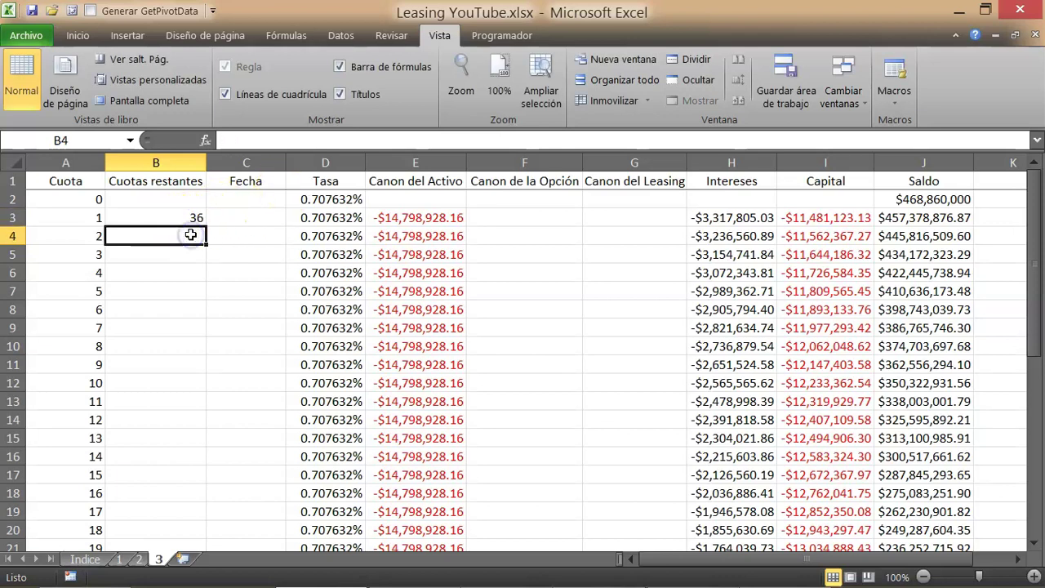
{"action": "type", "text": "=B3-1"}
{"action": "key", "text": "Return"}
Copy B4's countdown formula down the Cuotas restantes column through the last payment, in B5:B38
{"action": "left_click", "coordinate": [191, 236]}
{"action": "key", "text": "ctrl+c"}
{"action": "left_click_drag", "start_coordinate": [175, 249], "coordinate": [170, 507]}
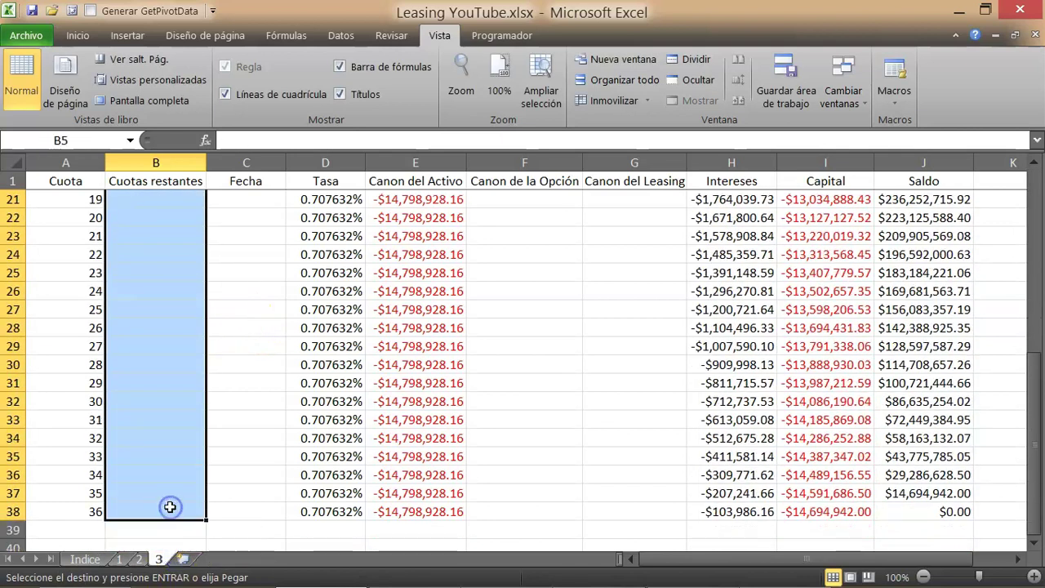
{"action": "key", "text": "Return"}
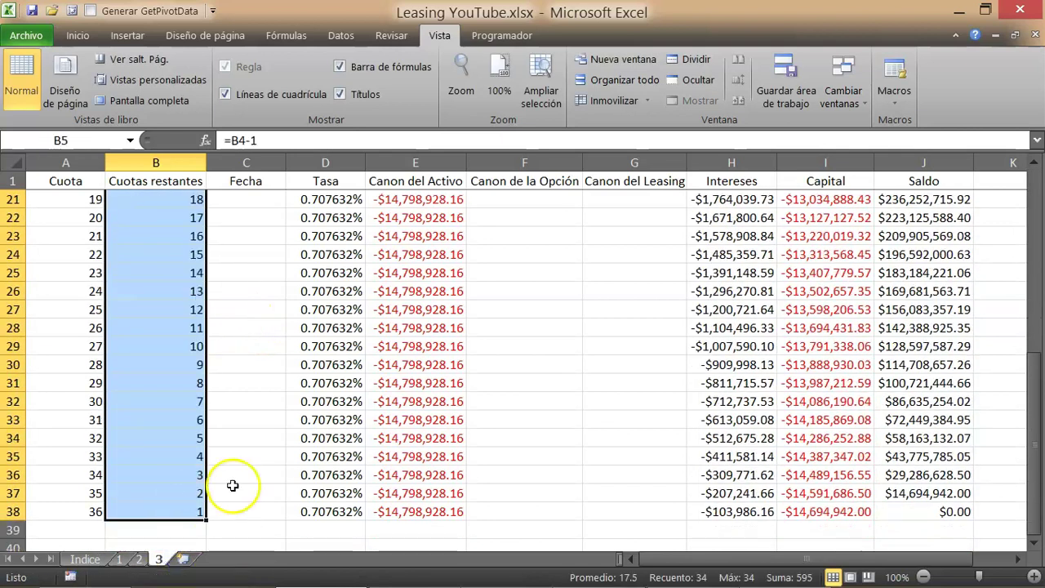
{"action": "left_click", "coordinate": [159, 504]}
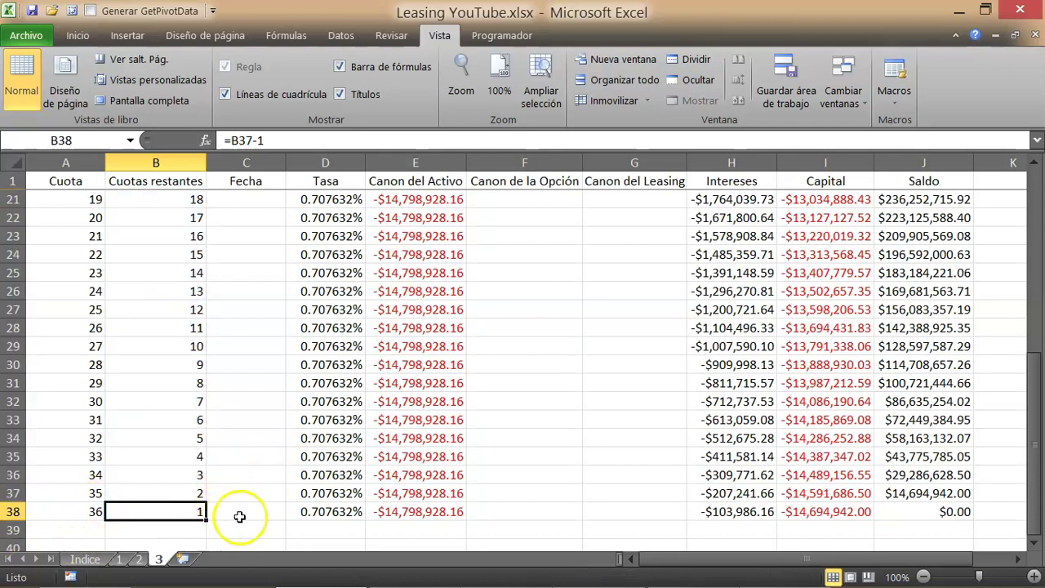
{"action": "scroll", "coordinate": [239, 516], "scroll_direction": "up", "scroll_amount": 7}
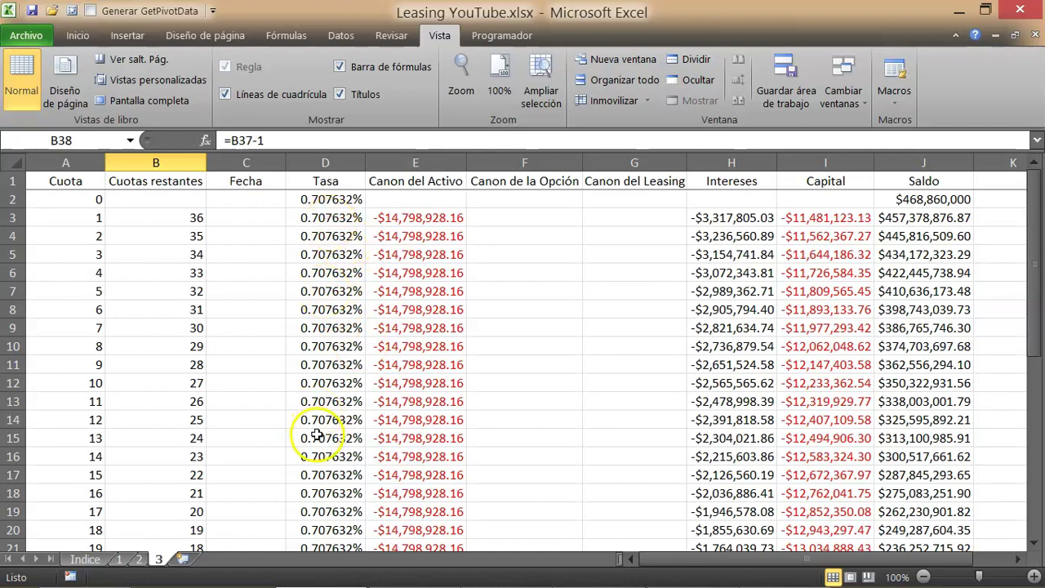
{"action": "left_click", "coordinate": [443, 219]}
{"action": "double_click", "coordinate": [445, 218]}
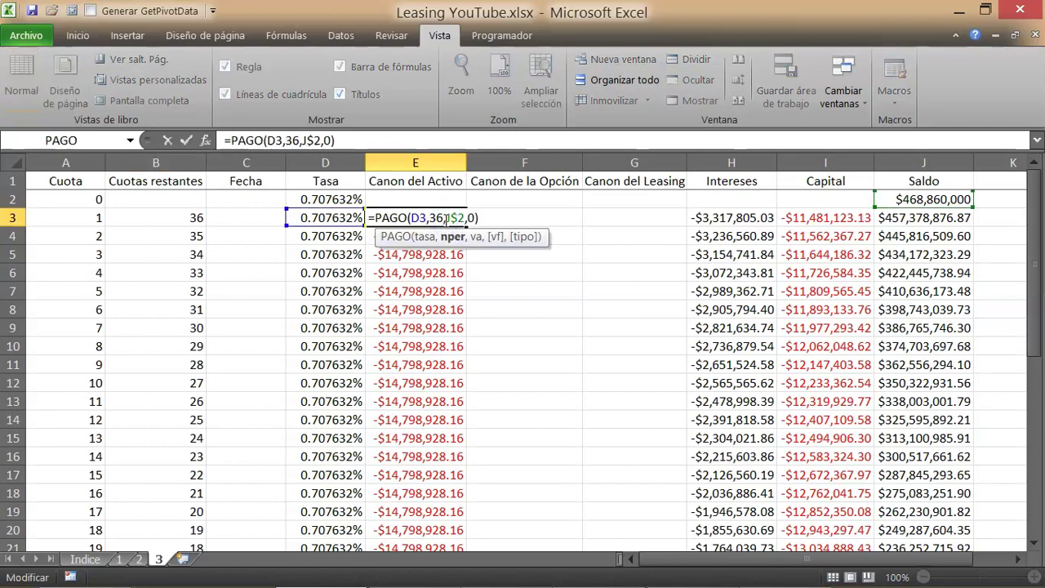
{"action": "key", "text": "Escape"}
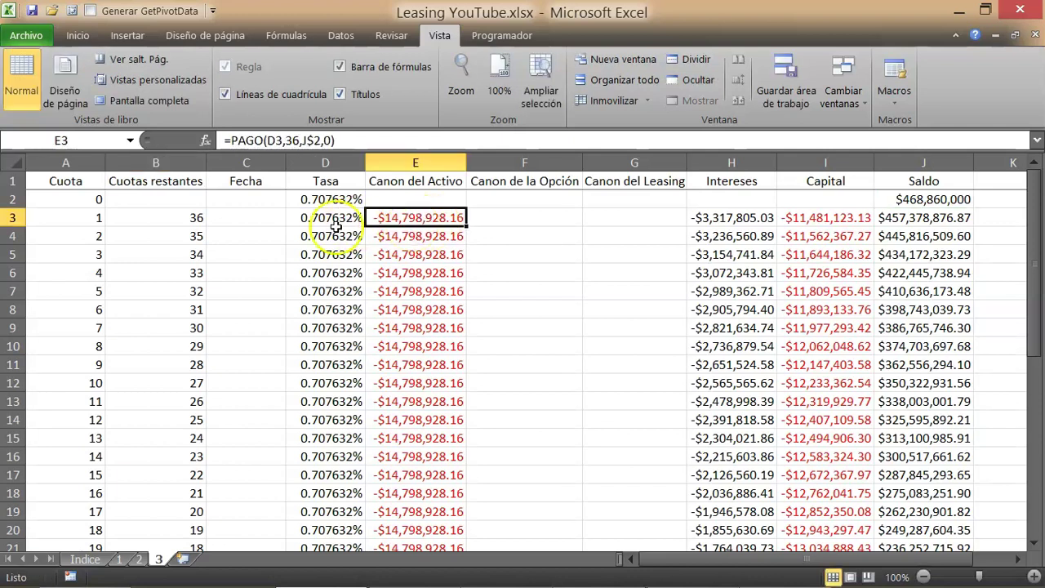
Change E3's PAGO arguments so Nper refers to B3 and Va uses the relative reference J2
{"action": "double_click", "coordinate": [415, 219]}
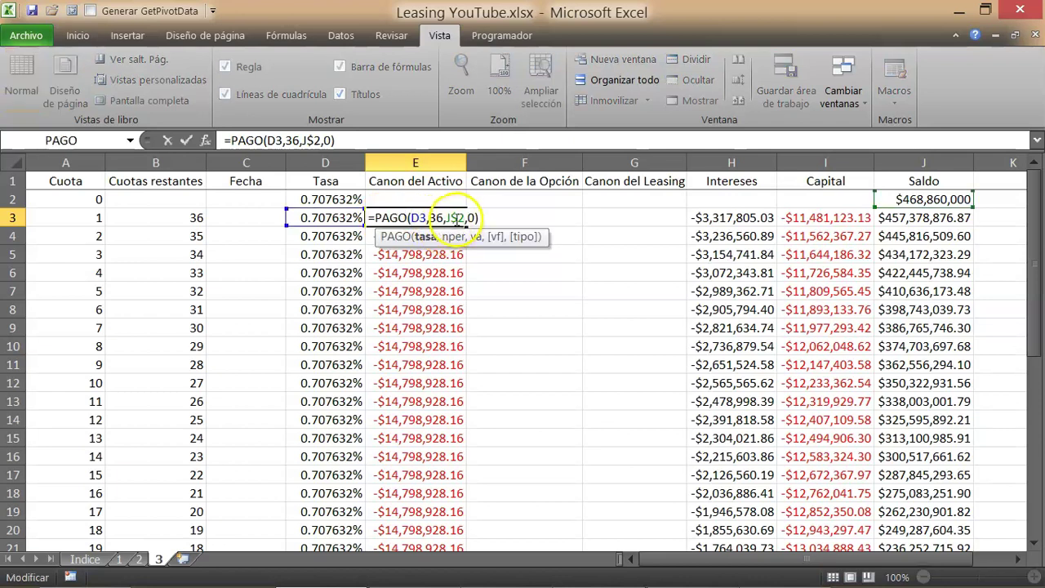
{"action": "left_click", "coordinate": [205, 140]}
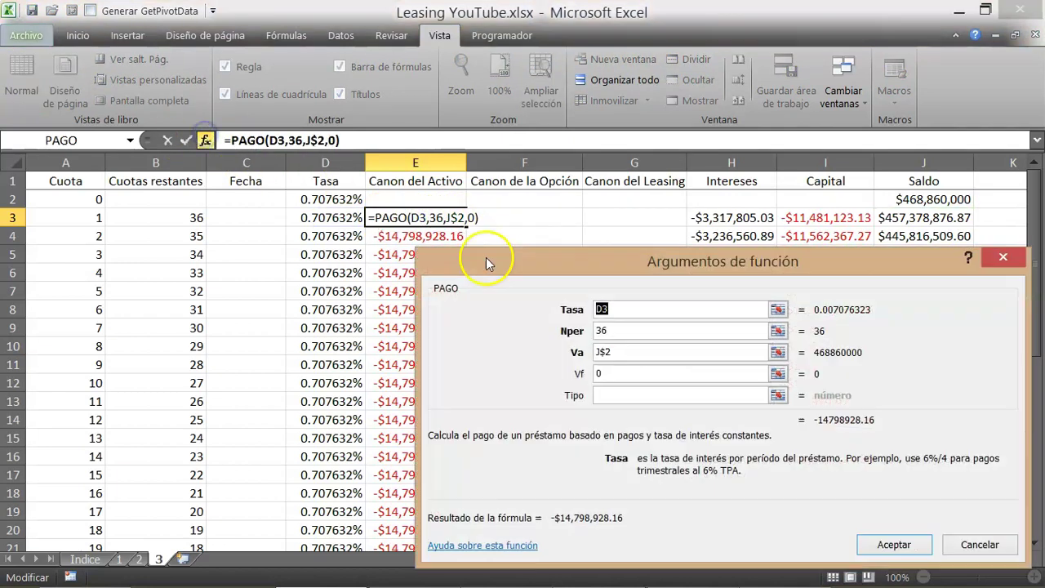
{"action": "left_click", "coordinate": [609, 332]}
{"action": "double_click", "coordinate": [604, 331]}
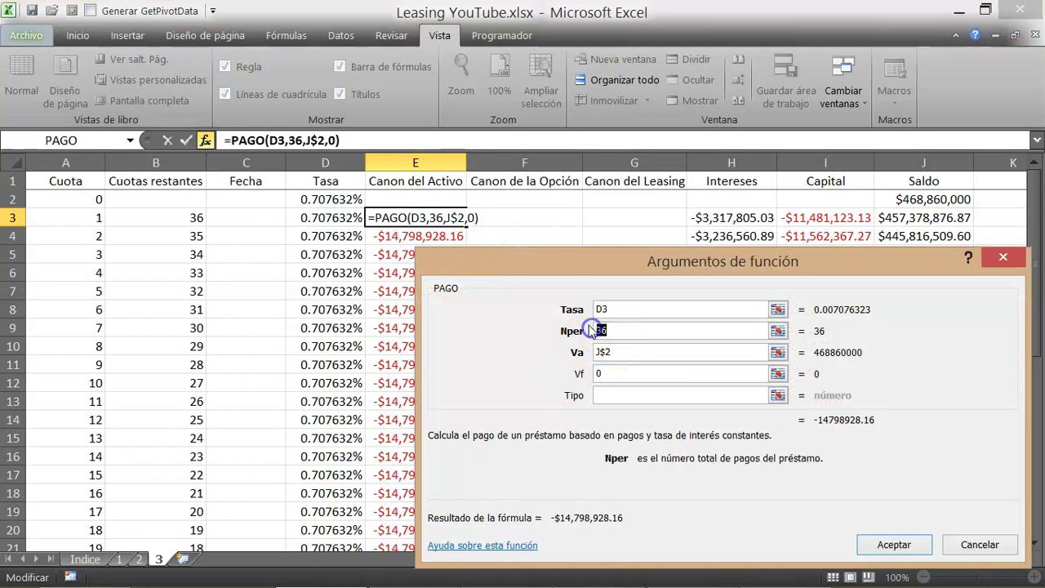
{"action": "left_click", "coordinate": [170, 219]}
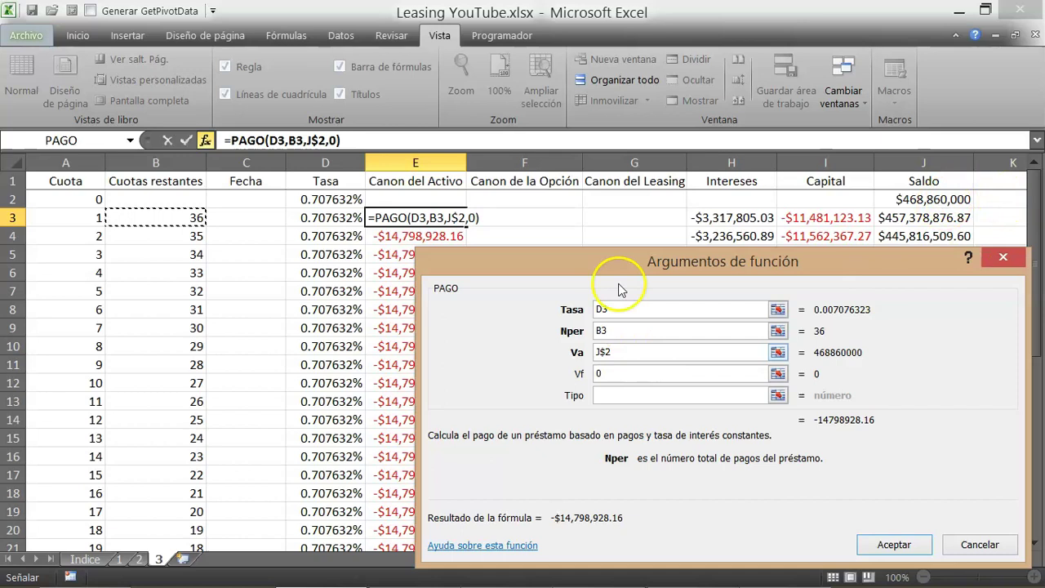
{"action": "left_click", "coordinate": [612, 351]}
{"action": "key", "text": "Left"}
{"action": "key", "text": "BackSpace"}
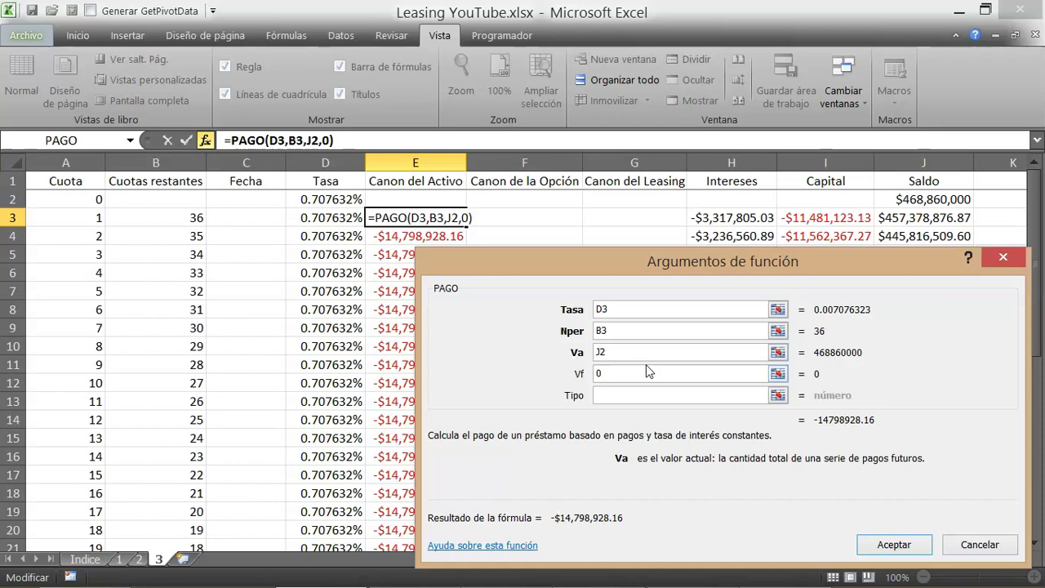
{"action": "key", "text": "Return"}
Clear the contents of E4:J38, from Canon del Activo to Saldo, below the first payment row
{"action": "left_click_drag", "start_coordinate": [454, 240], "coordinate": [944, 511]}
{"action": "key", "text": "Delete"}
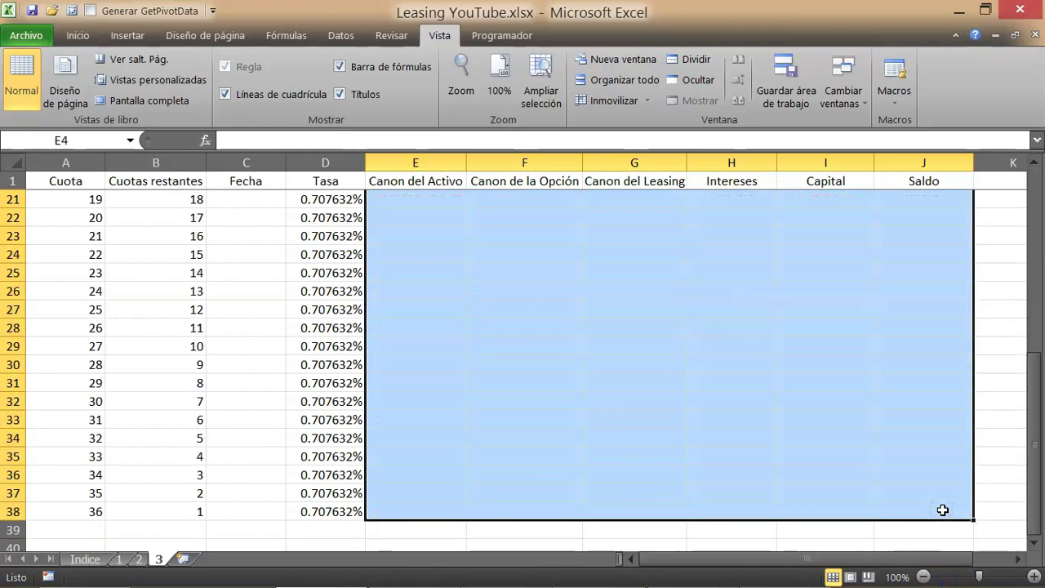
{"action": "scroll", "coordinate": [615, 336], "scroll_direction": "up", "scroll_amount": 2}
{"action": "scroll", "coordinate": [615, 336], "scroll_direction": "up", "scroll_amount": 4}
Review the payment formula in E3 and the Valor de la Opción de Compra on sheet 1, and return to sheet 3
{"action": "left_click", "coordinate": [523, 215]}
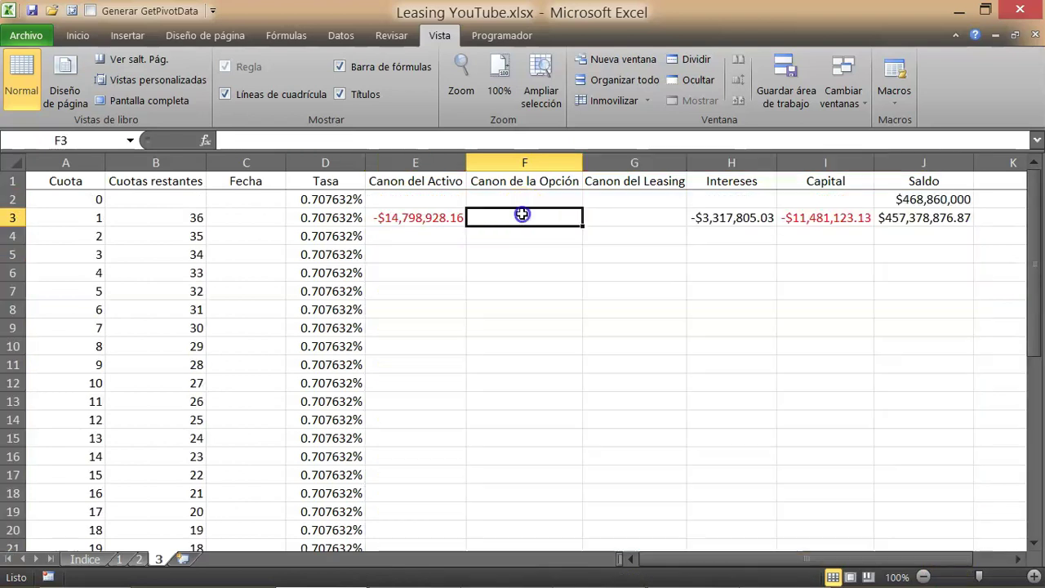
{"action": "left_click", "coordinate": [429, 217]}
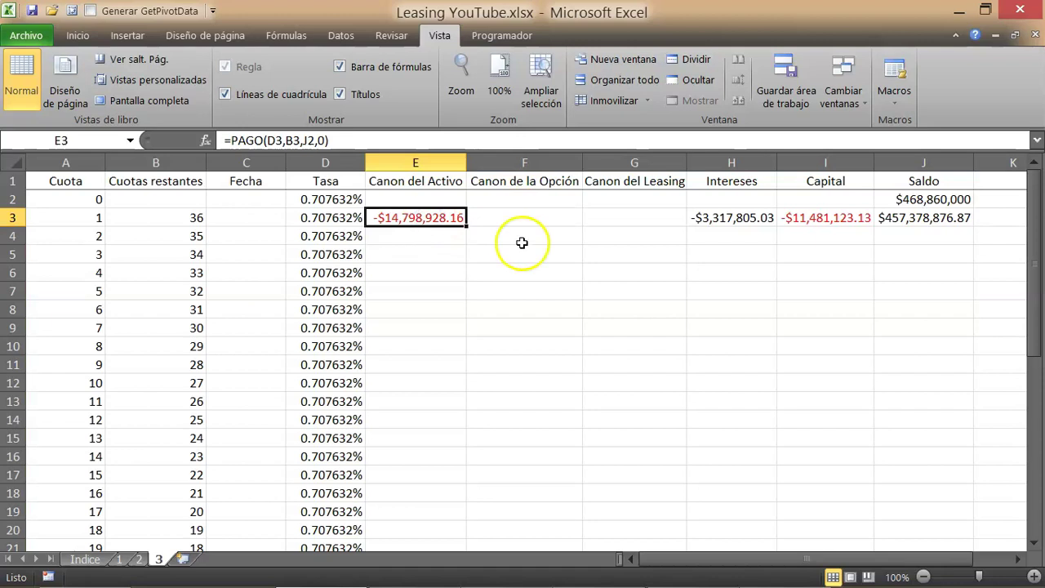
{"action": "left_click", "coordinate": [524, 217]}
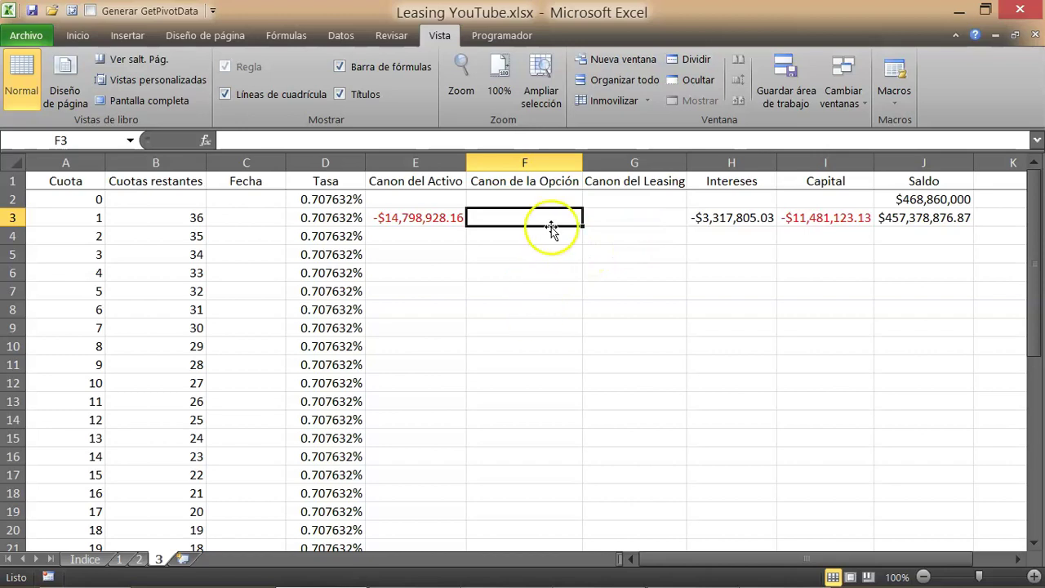
{"action": "left_click", "coordinate": [119, 559]}
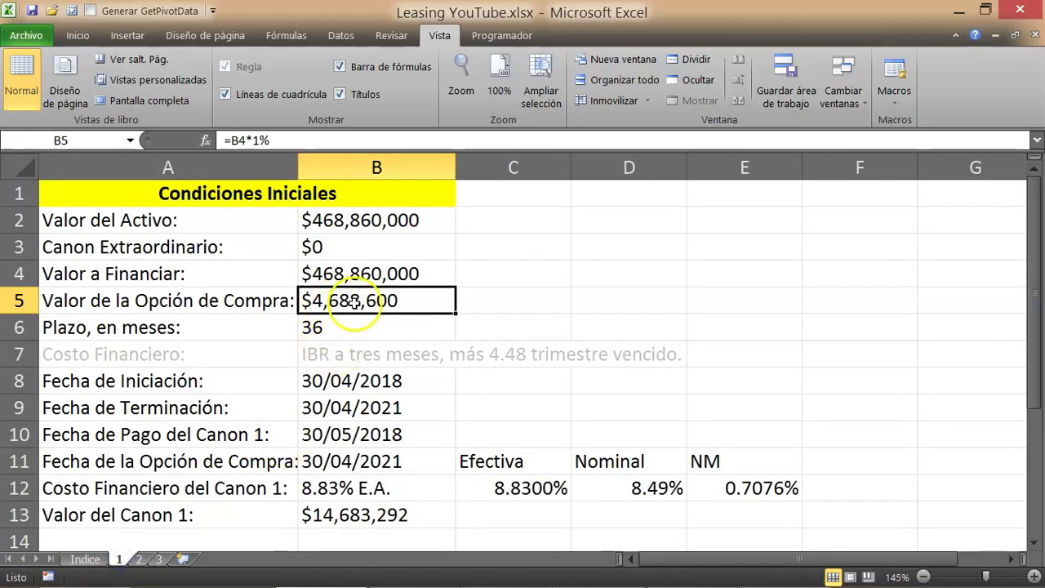
{"action": "left_click", "coordinate": [159, 559]}
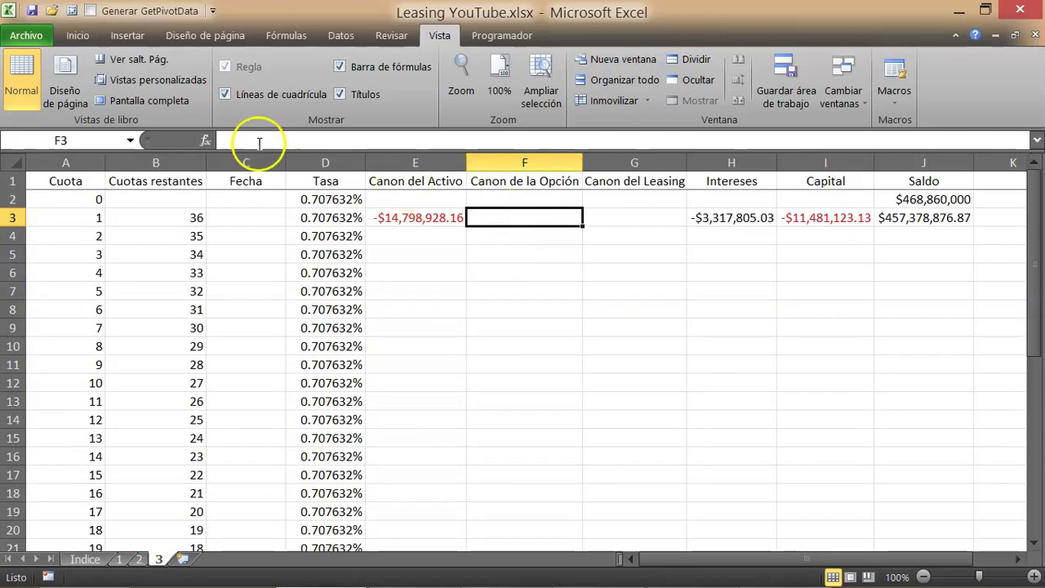
Start a PAGO function in F3 for the Canon de la Opción, with Tasa set to D3 and Nper to B3
{"action": "left_click", "coordinate": [204, 142]}
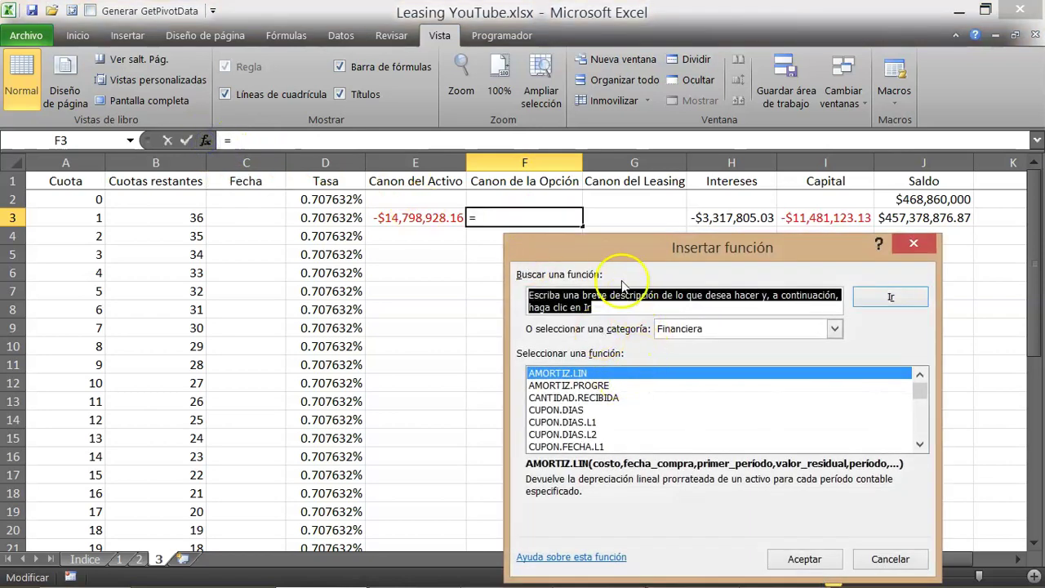
{"action": "left_click", "coordinate": [910, 245]}
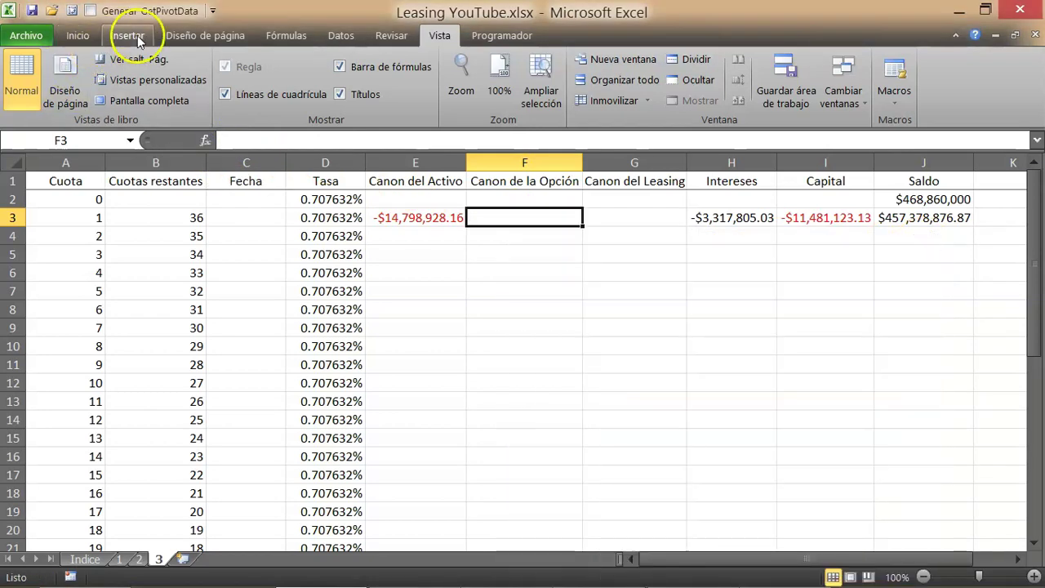
{"action": "left_click", "coordinate": [277, 37]}
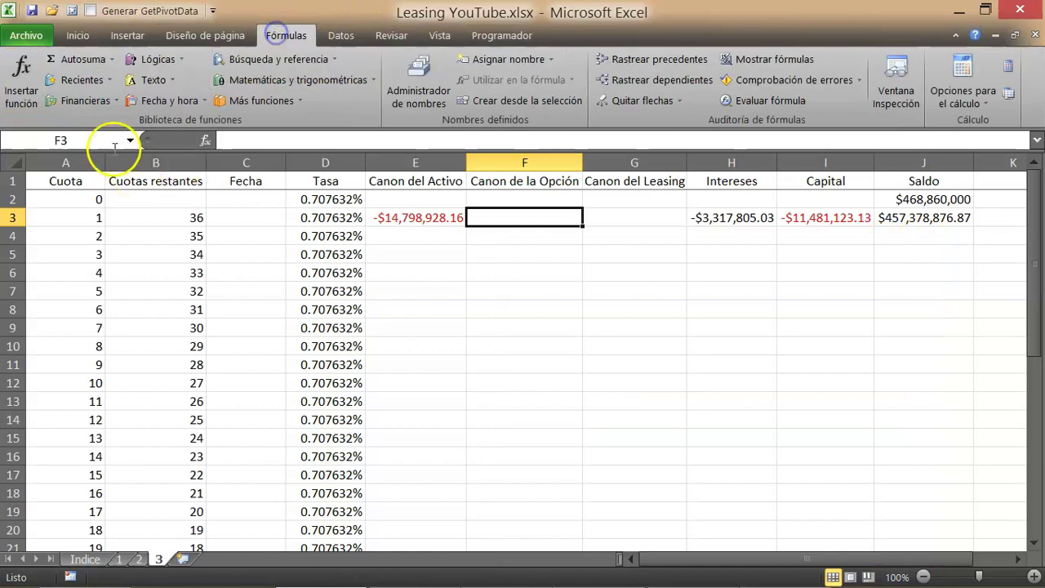
{"action": "left_click", "coordinate": [94, 101]}
{"action": "left_click_drag", "start_coordinate": [211, 186], "coordinate": [211, 275]}
{"action": "left_click", "coordinate": [98, 297]}
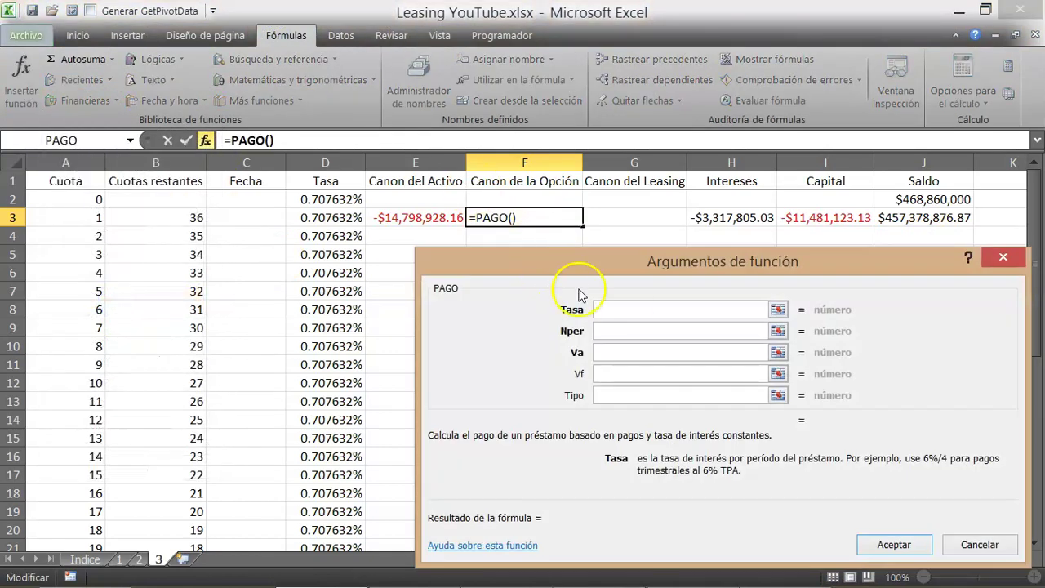
{"action": "left_click", "coordinate": [310, 218]}
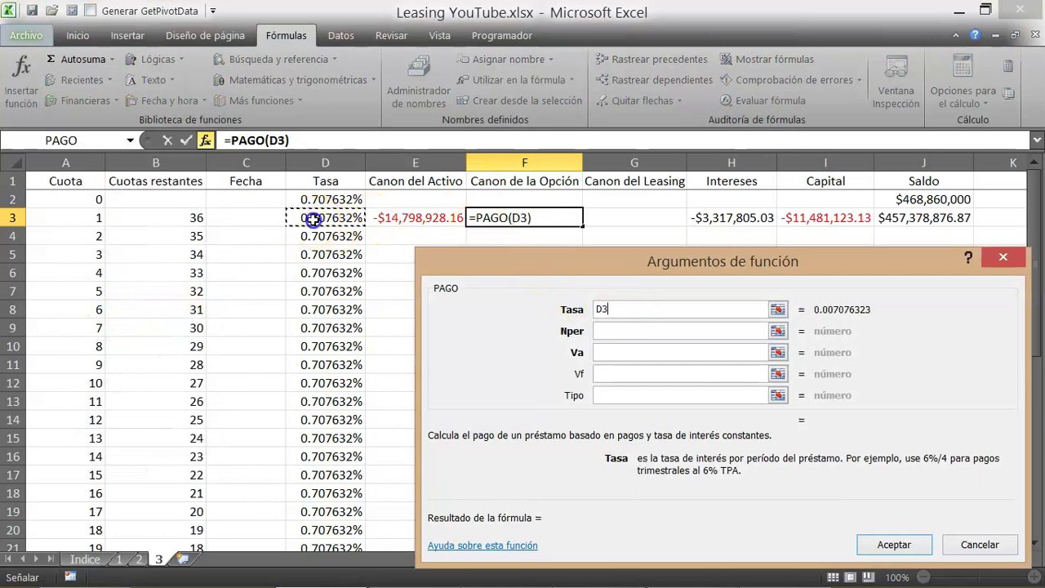
{"action": "left_click", "coordinate": [619, 330]}
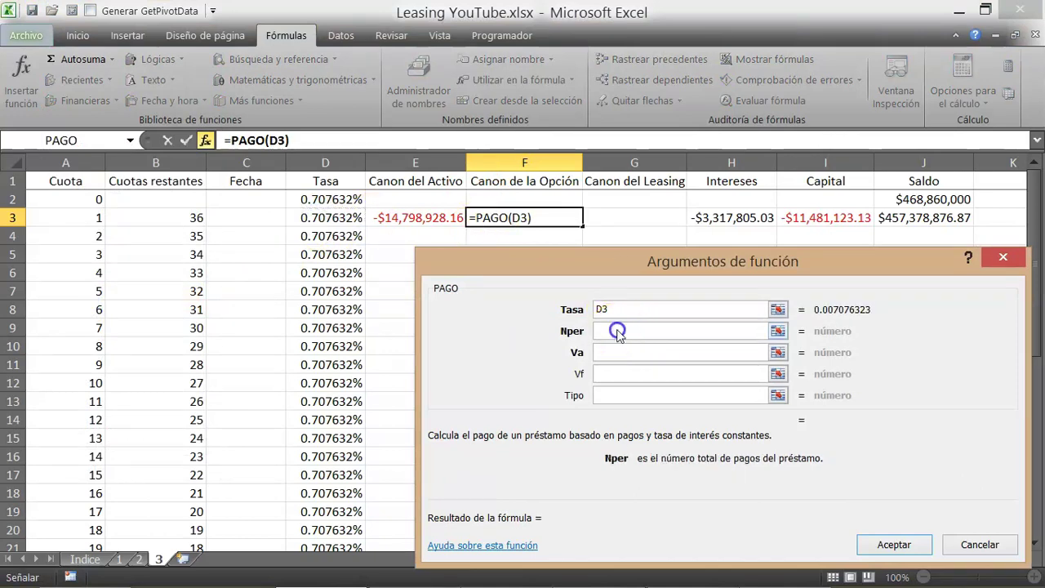
{"action": "left_click", "coordinate": [183, 220]}
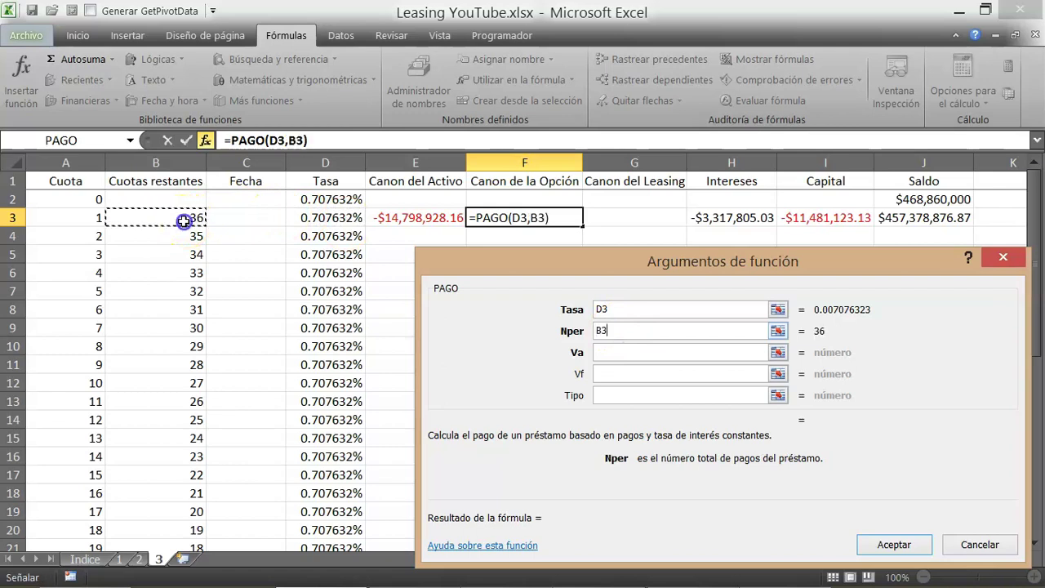
Complete F3's PAGO arguments with Va referring to '1'!B$5, the Valor de la Opción de Compra, and Vf set to 0
{"action": "left_click", "coordinate": [624, 353]}
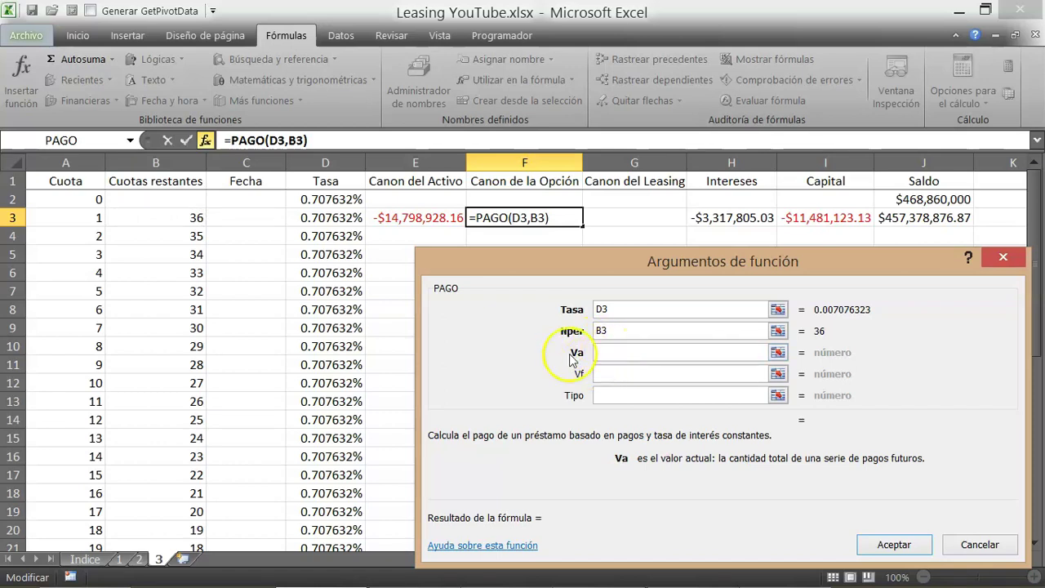
{"action": "type", "text": "46"}
{"action": "key", "text": "BackSpace"}
{"action": "key", "text": "BackSpace"}
{"action": "left_click", "coordinate": [119, 560]}
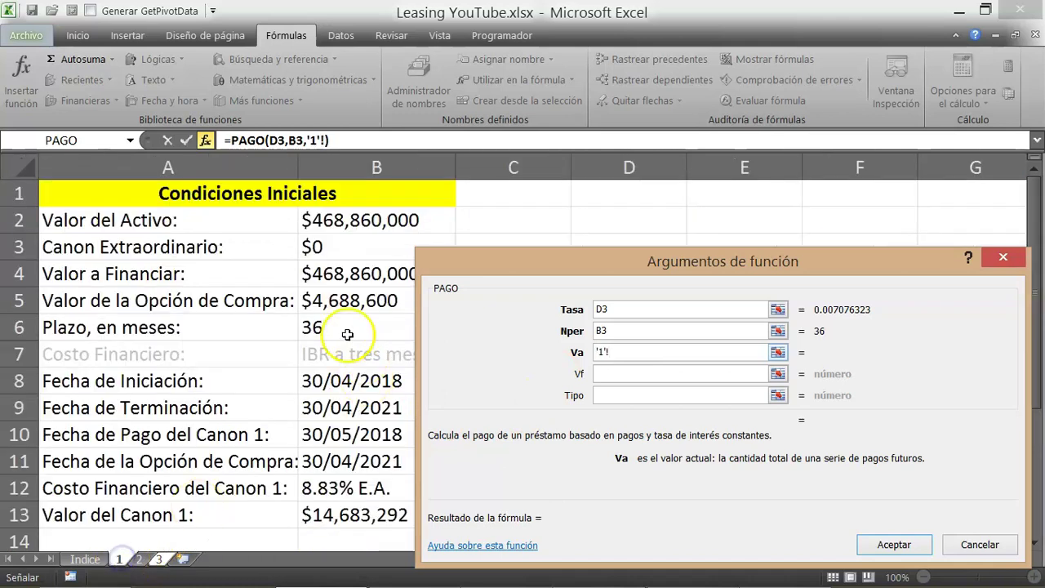
{"action": "left_click", "coordinate": [345, 300]}
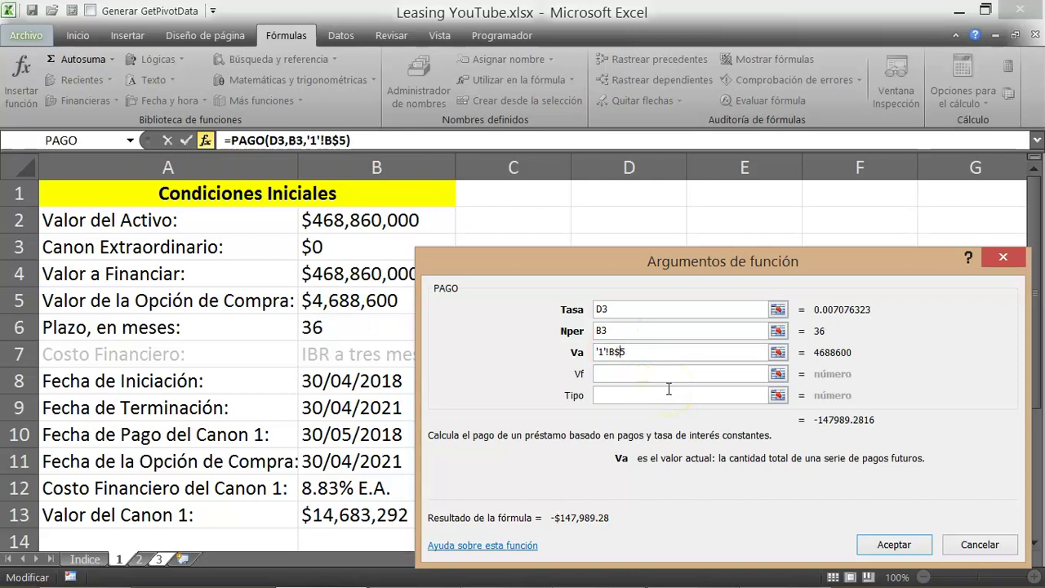
{"action": "left_click", "coordinate": [644, 373]}
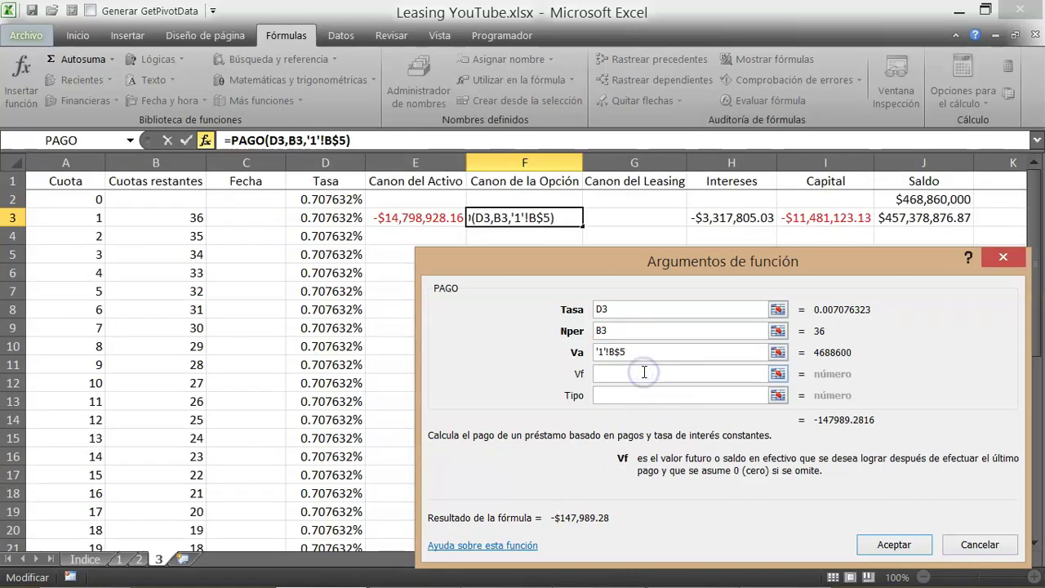
{"action": "type", "text": "0"}
{"action": "key", "text": "Return"}
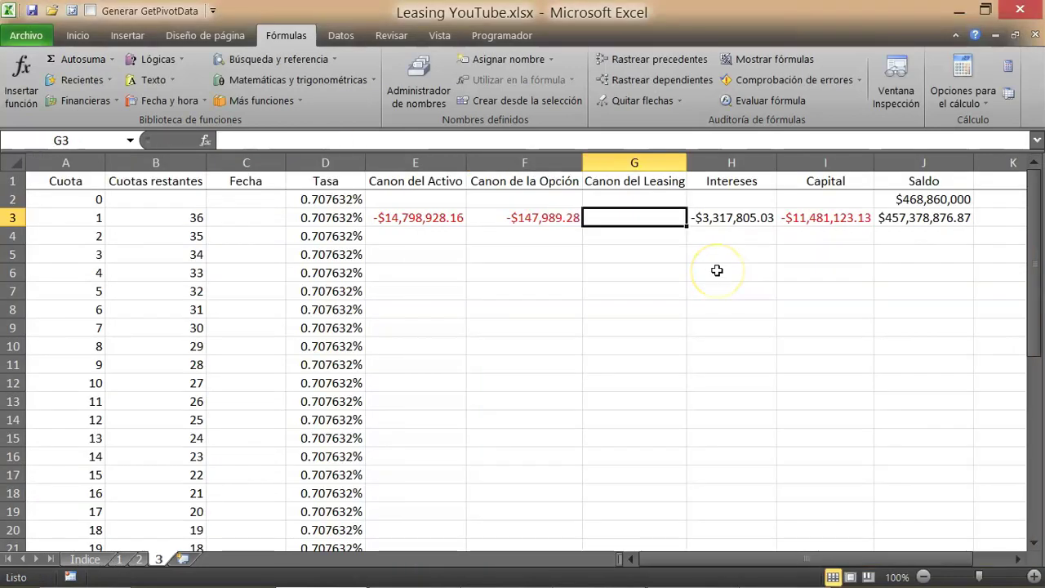
Enter the Canon del Leasing formula =E3-F3-(D3*4688600) in G3
{"action": "type", "text": "="}
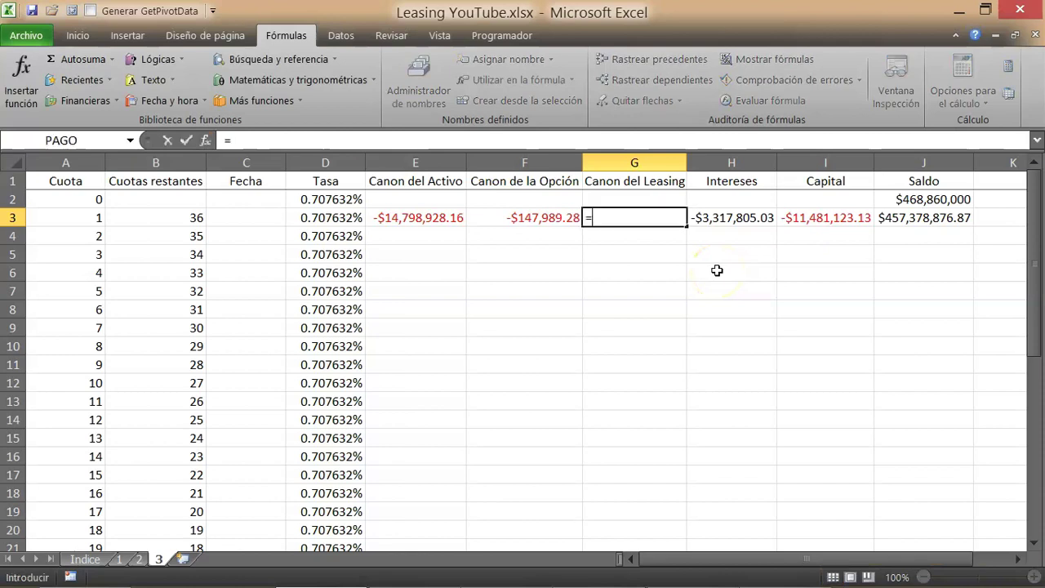
{"action": "key", "text": "Left"}
{"action": "key", "text": "Left"}
{"action": "type", "text": "-"}
{"action": "key", "text": "Left"}
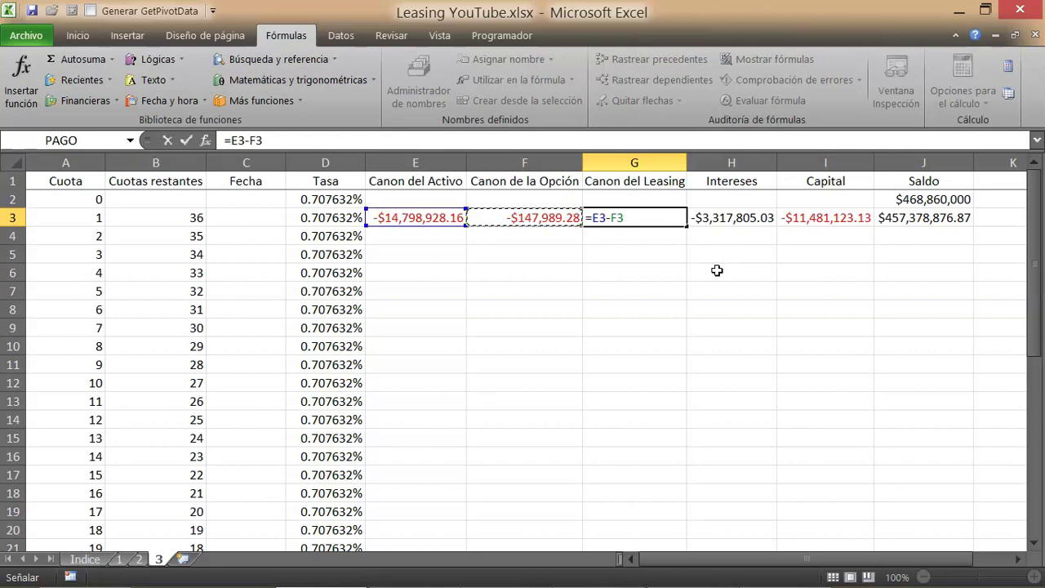
{"action": "type", "text": "-("}
{"action": "left_click", "coordinate": [337, 218]}
{"action": "type", "text": "*"}
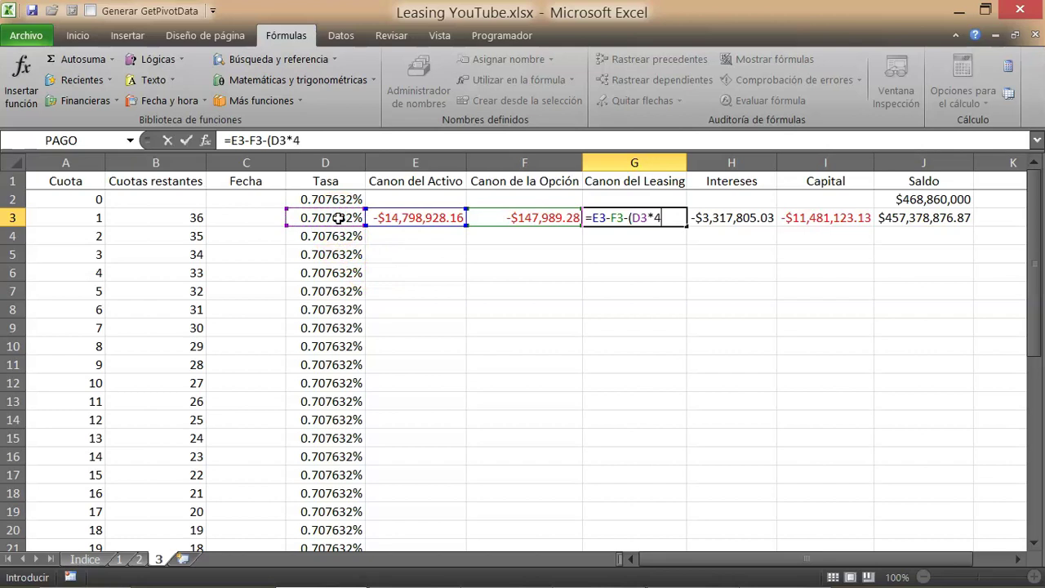
{"action": "type", "text": "4688600"}
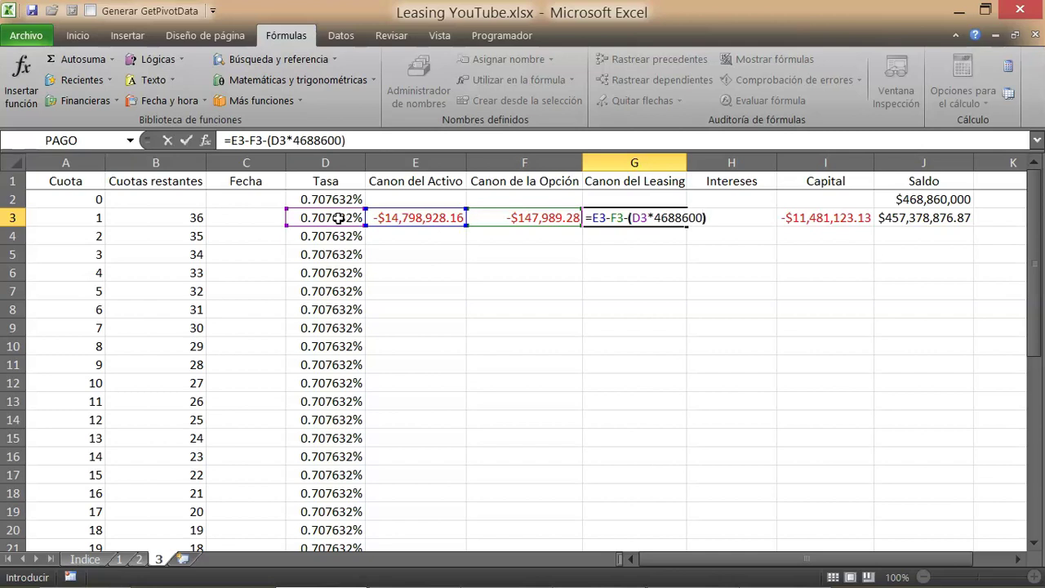
{"action": "key", "text": "Return"}
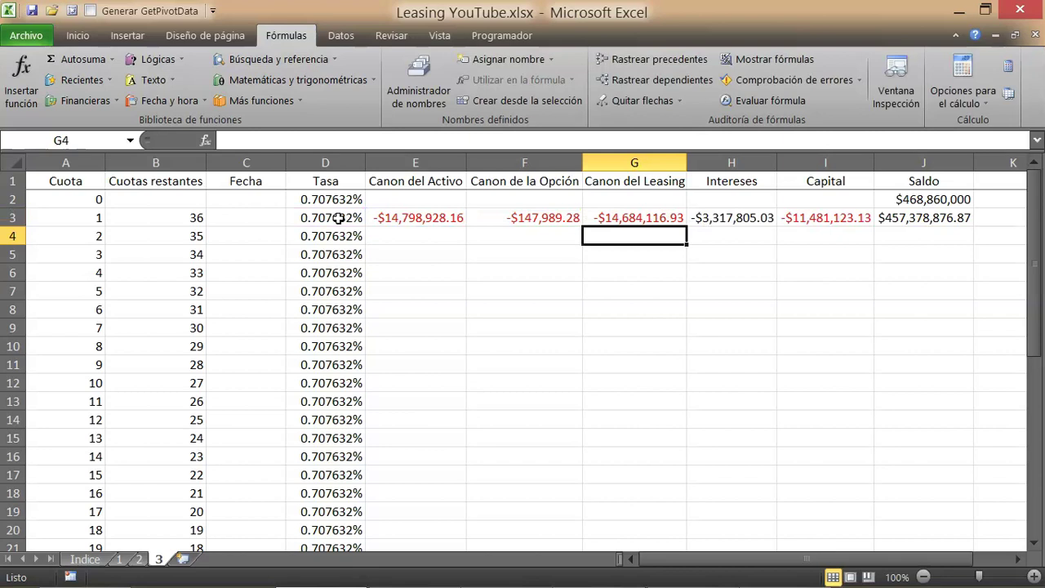
Check the Intereses formula in H3 and change the Capital formula in I3 to =G3-H3
{"action": "key", "text": "Up"}
{"action": "key", "text": "Right"}
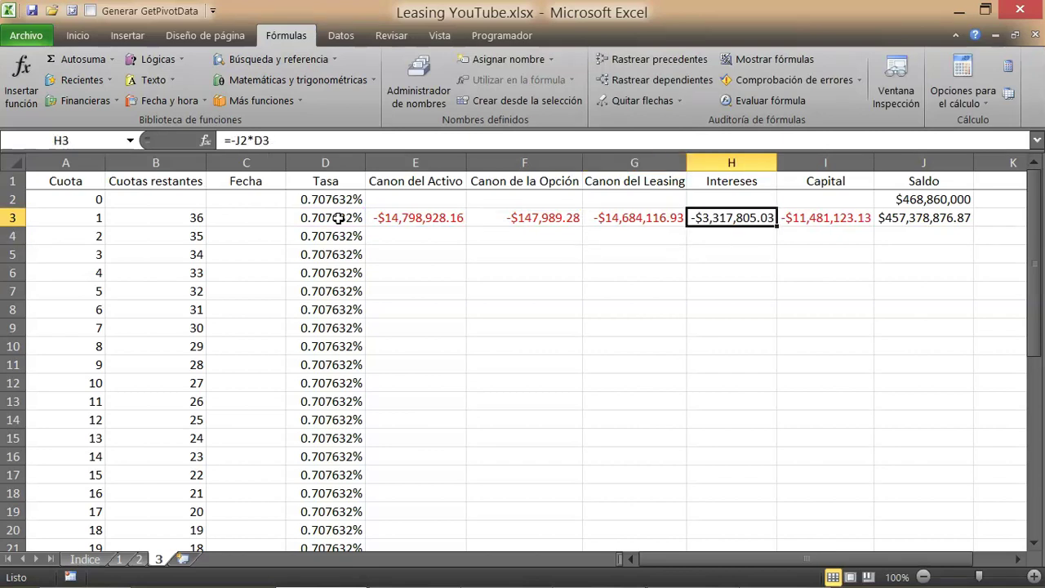
{"action": "key", "text": "F2"}
{"action": "key", "text": "Tab"}
{"action": "key", "text": "F2"}
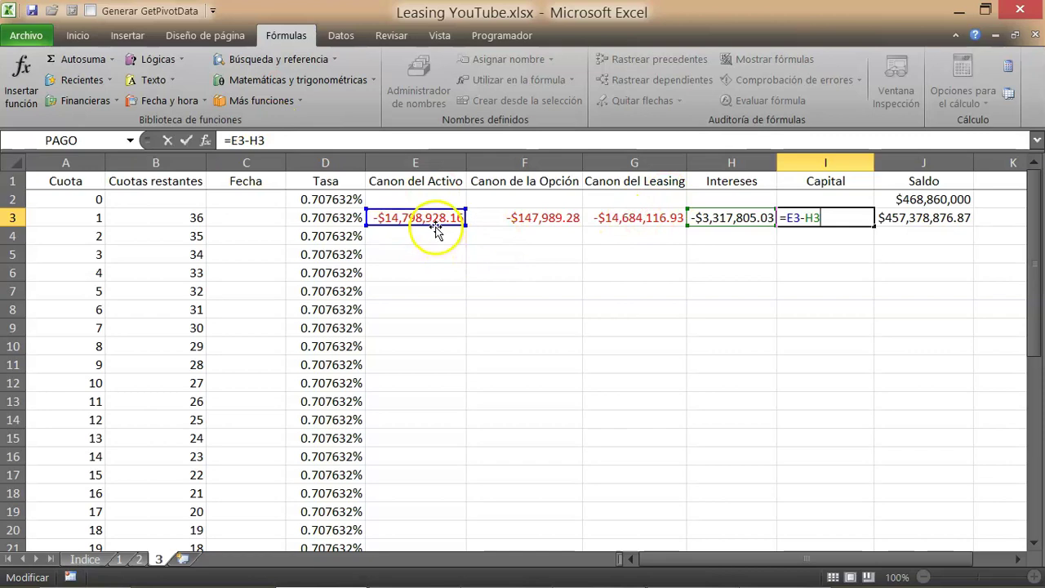
{"action": "left_click_drag", "start_coordinate": [437, 229], "coordinate": [627, 219]}
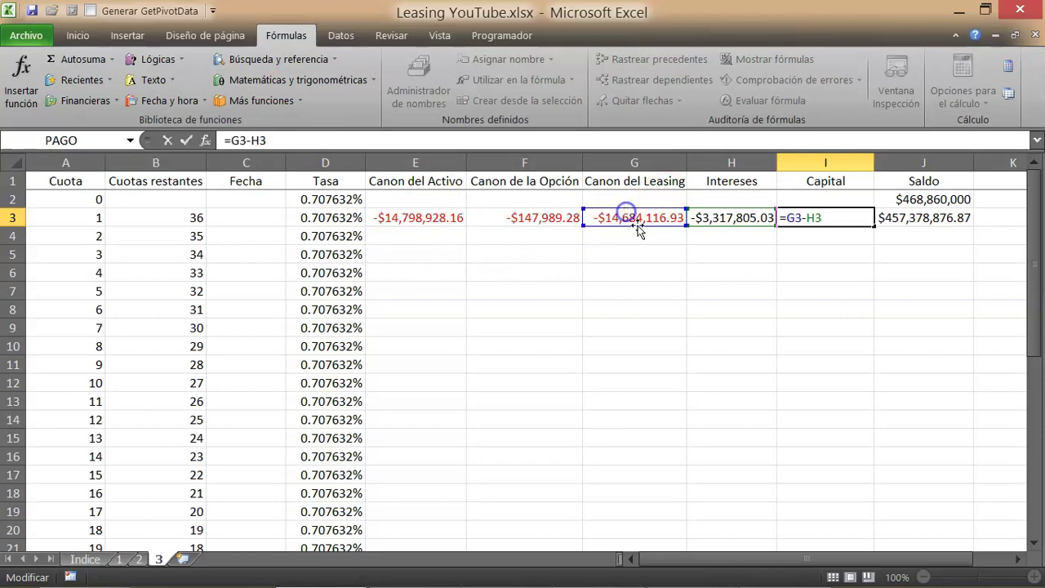
{"action": "key", "text": "Return"}
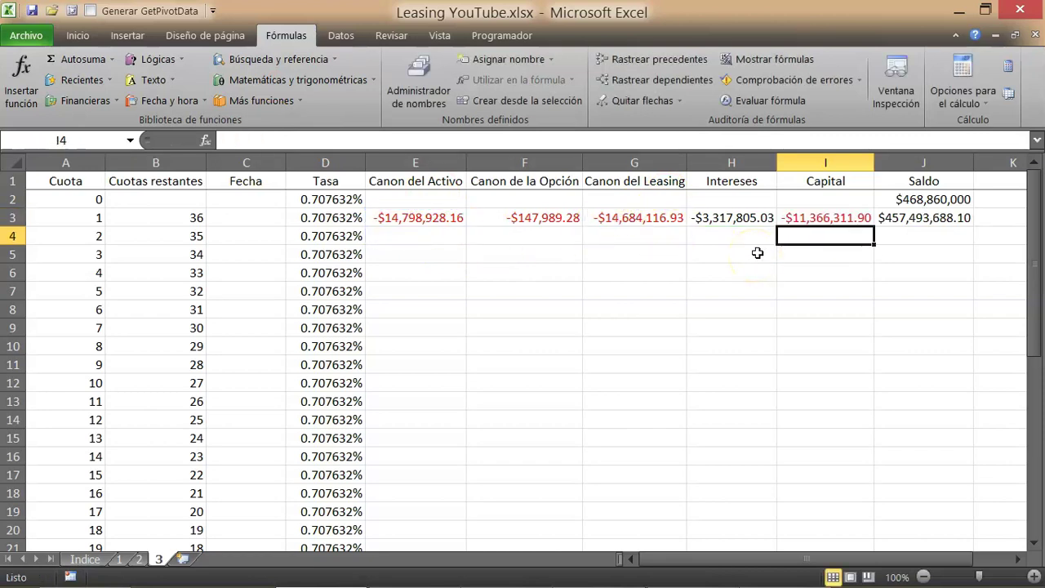
Copy the first payment row's formulas in E3:J3 down through the last payment in row 38
{"action": "left_click_drag", "start_coordinate": [414, 218], "coordinate": [947, 514]}
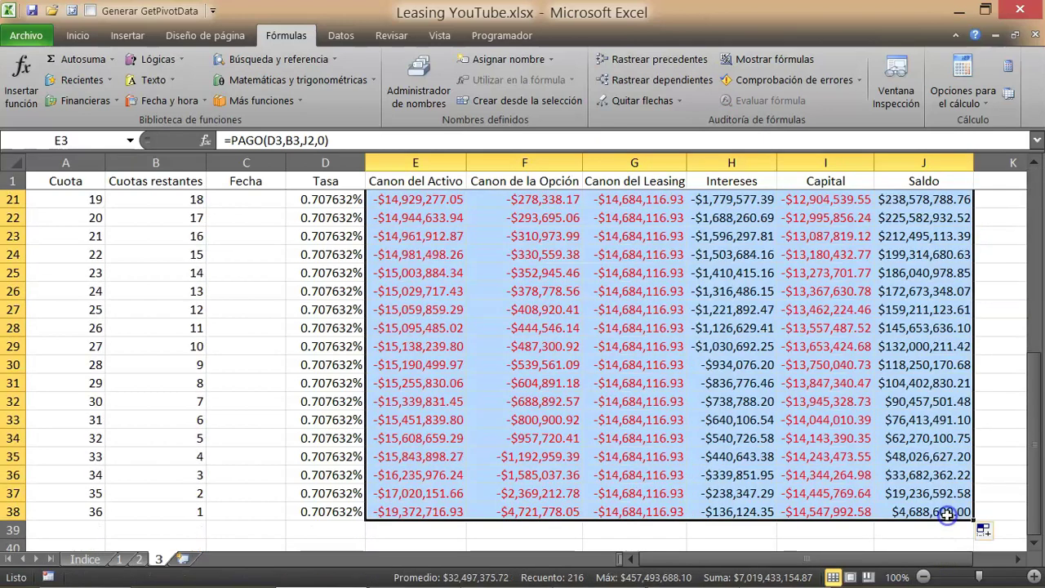
{"action": "scroll", "coordinate": [874, 443], "scroll_direction": "up", "scroll_amount": 6}
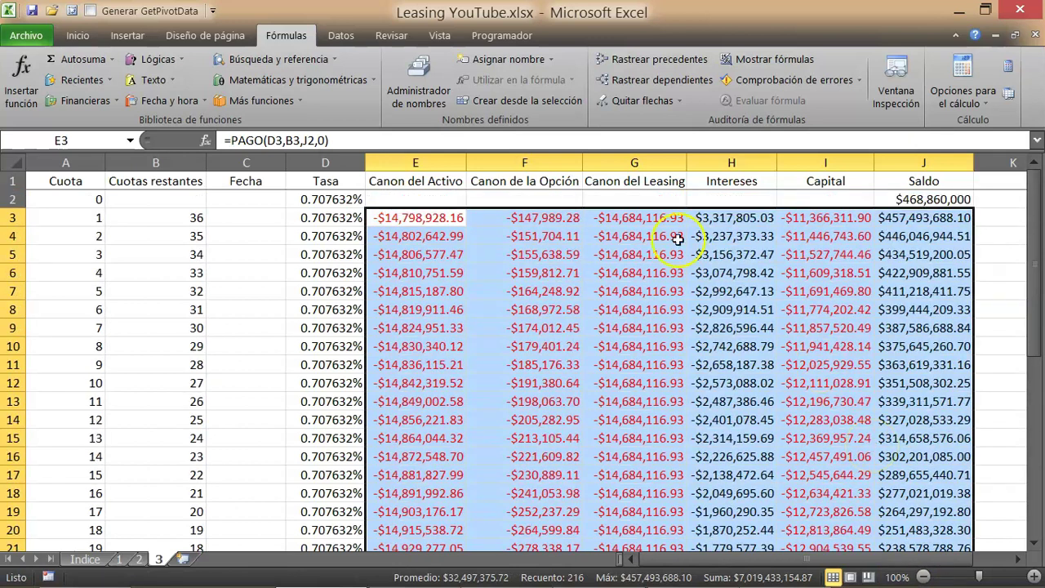
{"action": "left_click", "coordinate": [677, 239]}
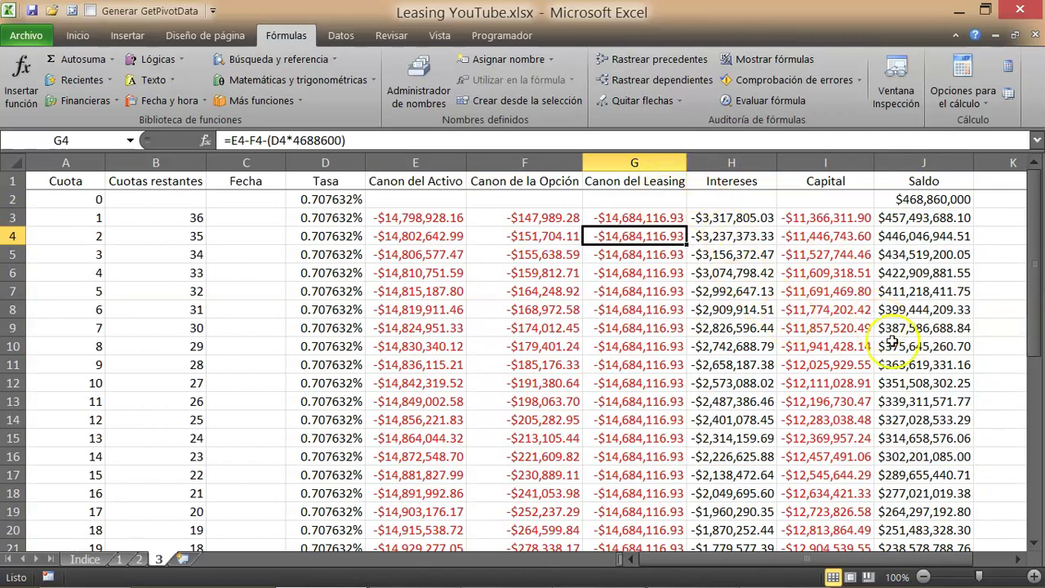
Compare the Saldo after payment 36 with the Valor de la Opción de Compra on sheet 1, and return to the start of sheet 3
{"action": "scroll", "coordinate": [898, 351], "scroll_direction": "down", "scroll_amount": 9}
{"action": "left_click", "coordinate": [912, 366]}
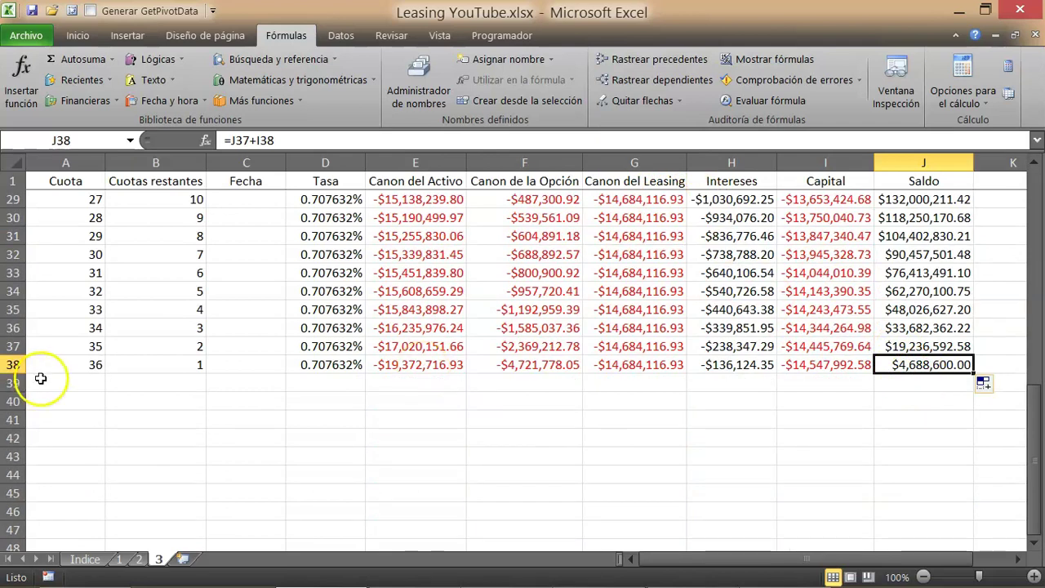
{"action": "left_click", "coordinate": [95, 369]}
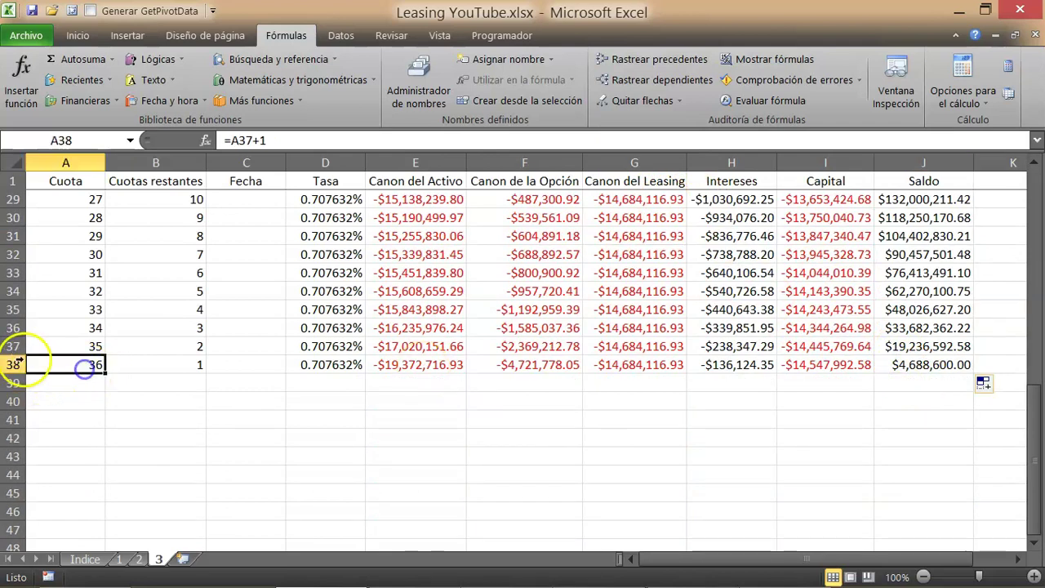
{"action": "left_click", "coordinate": [926, 366]}
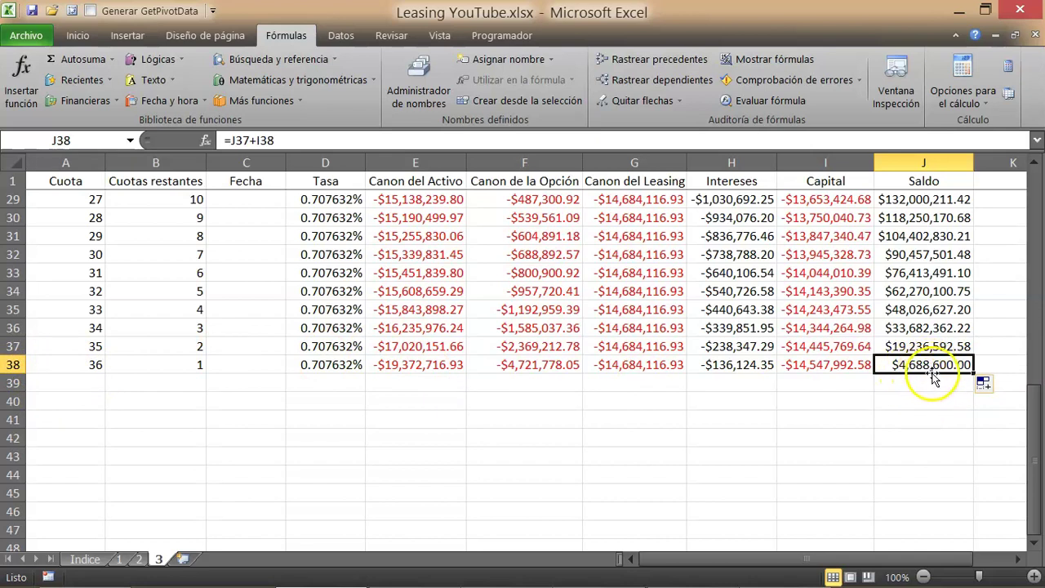
{"action": "left_click", "coordinate": [137, 561]}
{"action": "left_click", "coordinate": [118, 560]}
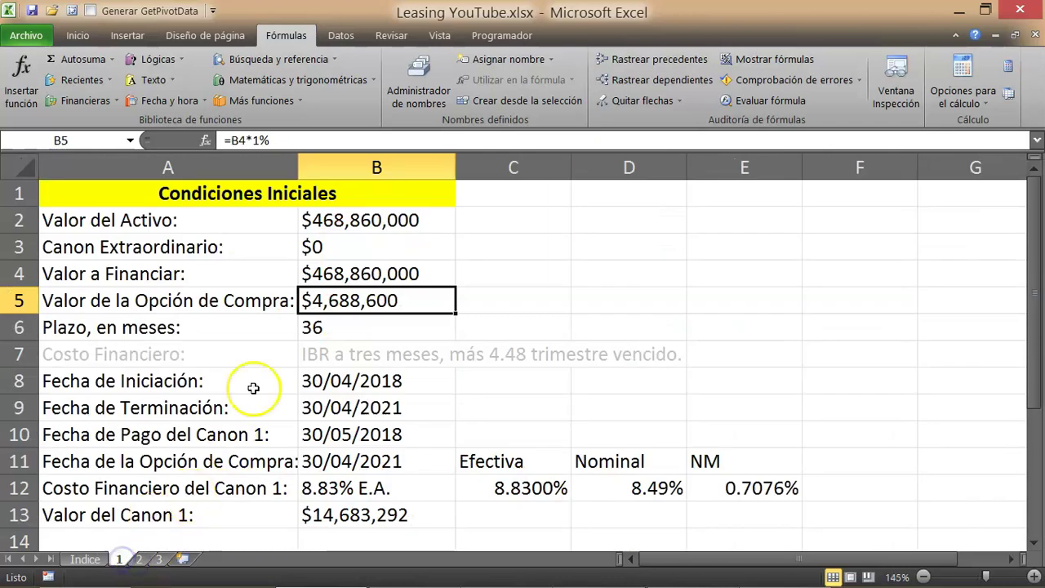
{"action": "left_click", "coordinate": [161, 560]}
{"action": "key", "text": "ctrl+Home"}
Examine the monthly rates down the Tasa column and the source formula in D2
{"action": "left_click", "coordinate": [392, 199]}
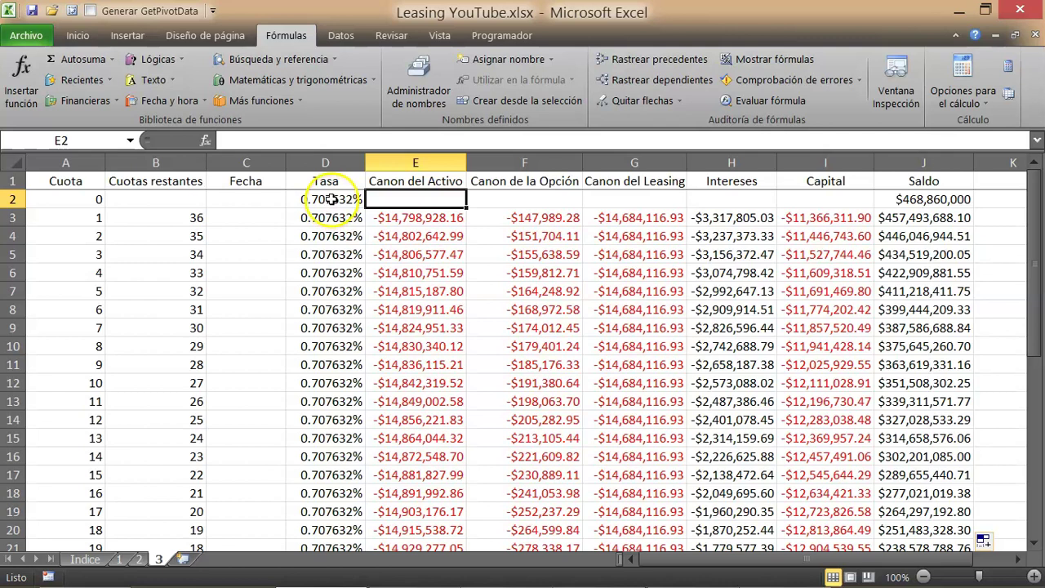
{"action": "left_click_drag", "start_coordinate": [331, 200], "coordinate": [341, 537]}
{"action": "scroll", "coordinate": [341, 537], "scroll_direction": "down", "scroll_amount": 2}
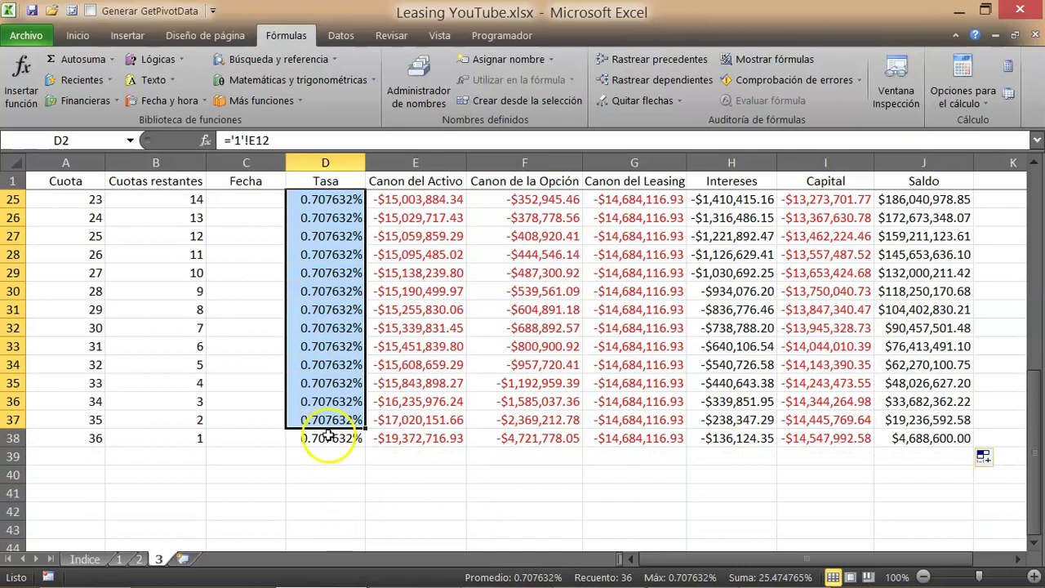
{"action": "scroll", "coordinate": [328, 436], "scroll_direction": "up", "scroll_amount": 8}
{"action": "left_click", "coordinate": [338, 198]}
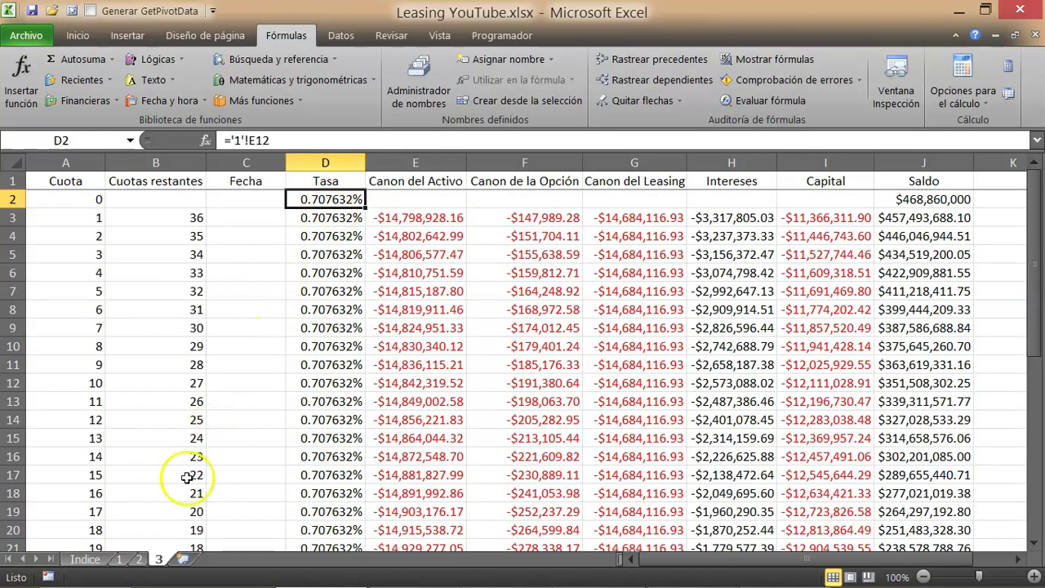
Change the font colour of the greyed-out Costo Financiero row on sheet 1 back to black
{"action": "left_click", "coordinate": [118, 559]}
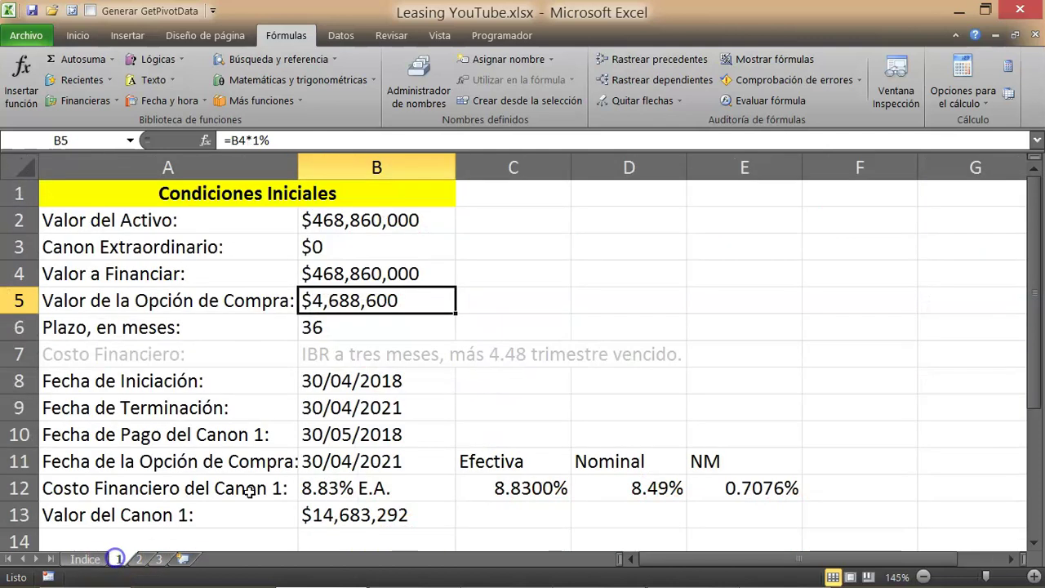
{"action": "left_click_drag", "start_coordinate": [115, 357], "coordinate": [635, 369]}
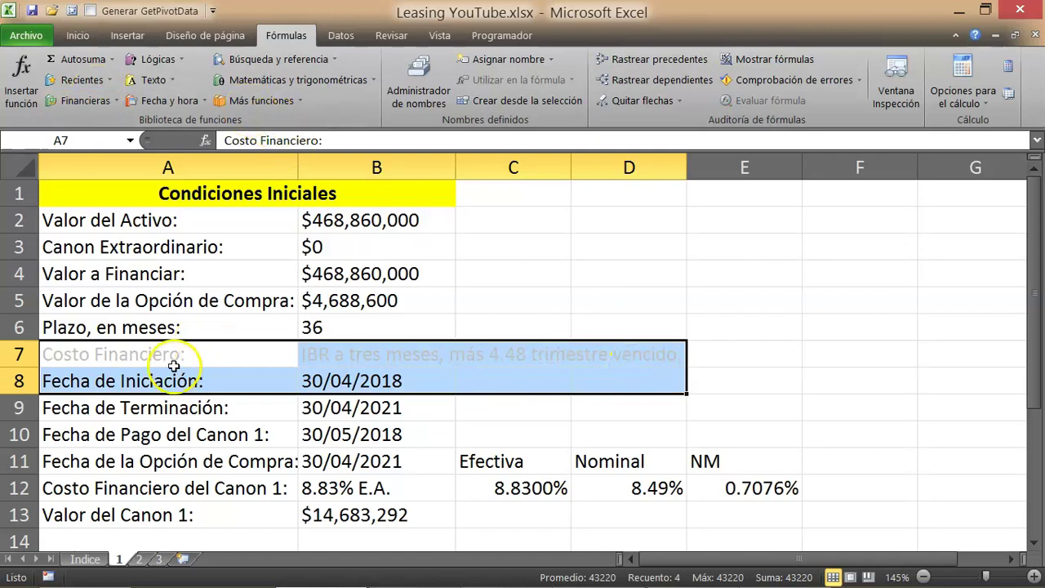
{"action": "left_click", "coordinate": [78, 35]}
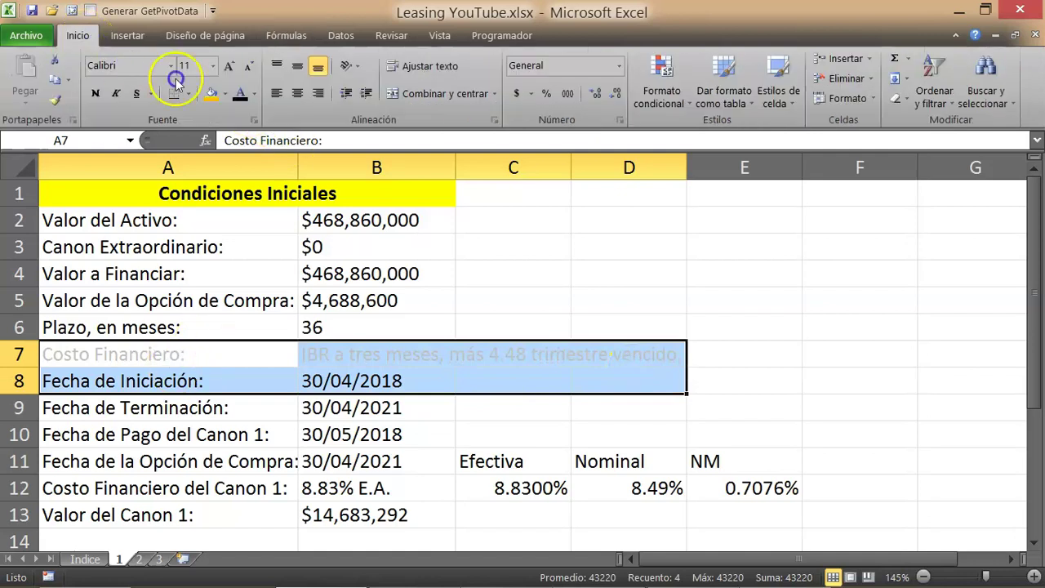
{"action": "left_click", "coordinate": [254, 382]}
{"action": "left_click", "coordinate": [320, 354]}
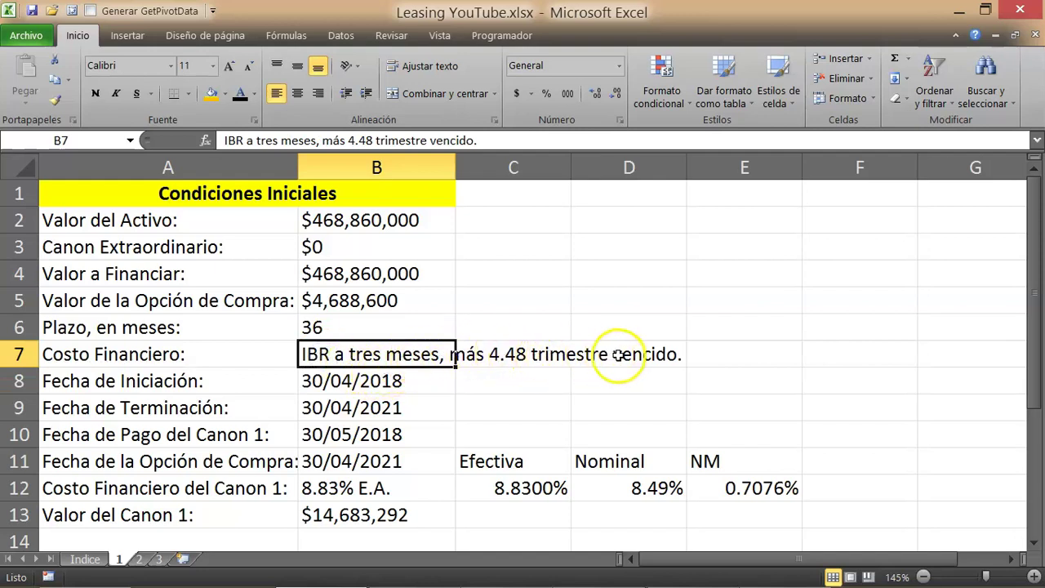
{"action": "left_click", "coordinate": [732, 327]}
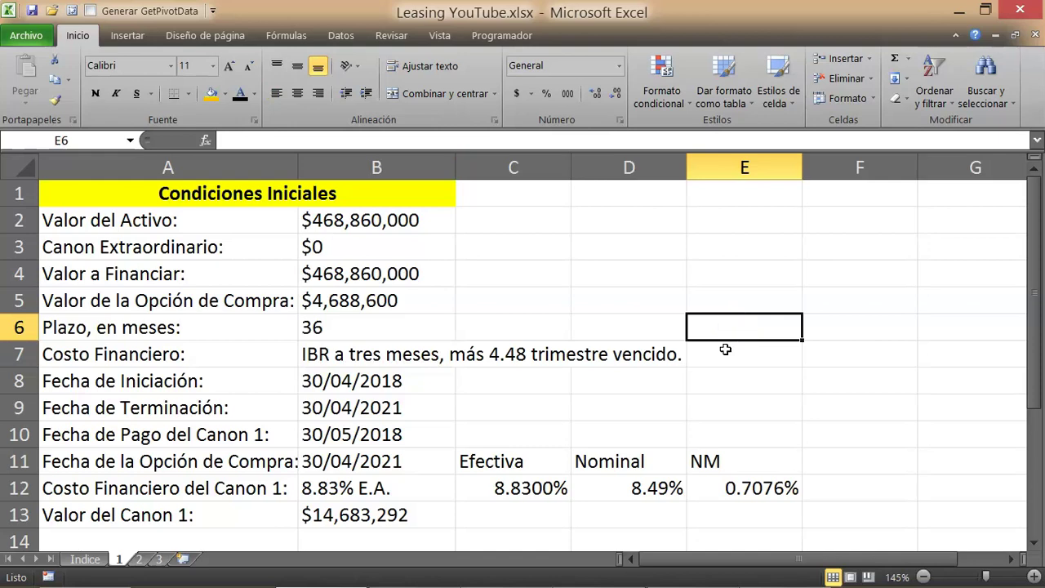
{"action": "left_click", "coordinate": [725, 350]}
{"action": "type", "text": "Spread"}
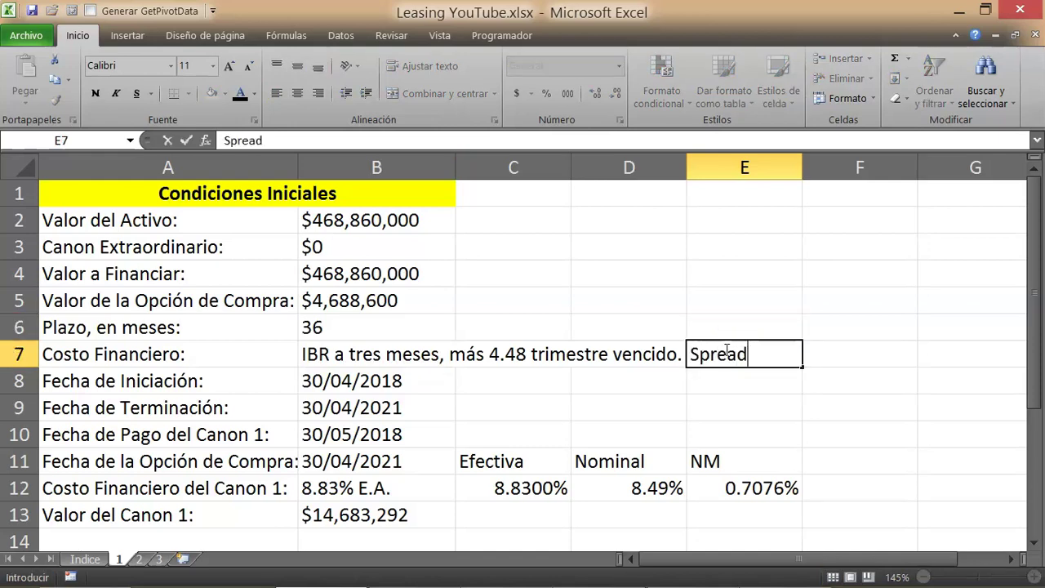
{"action": "key", "text": "Escape"}
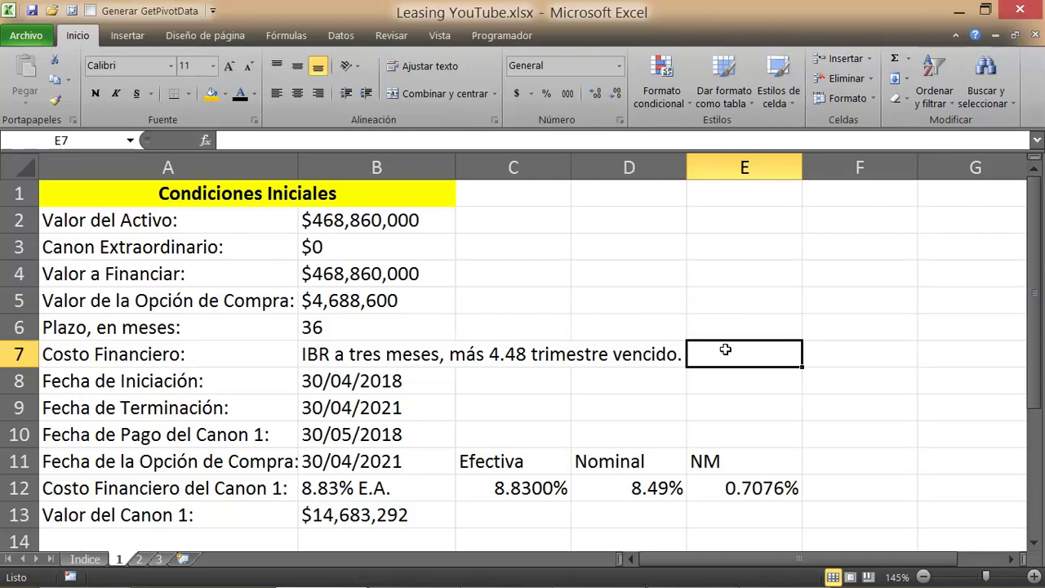
Review the Costo Financiero terms in B7 and return to sheet 3
{"action": "left_click", "coordinate": [314, 356]}
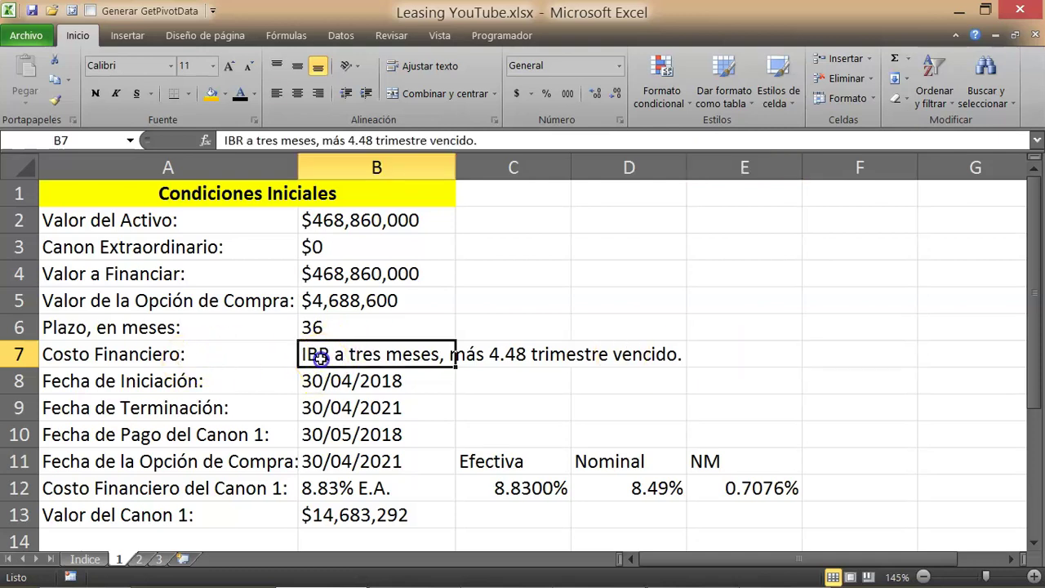
{"action": "left_click", "coordinate": [158, 560]}
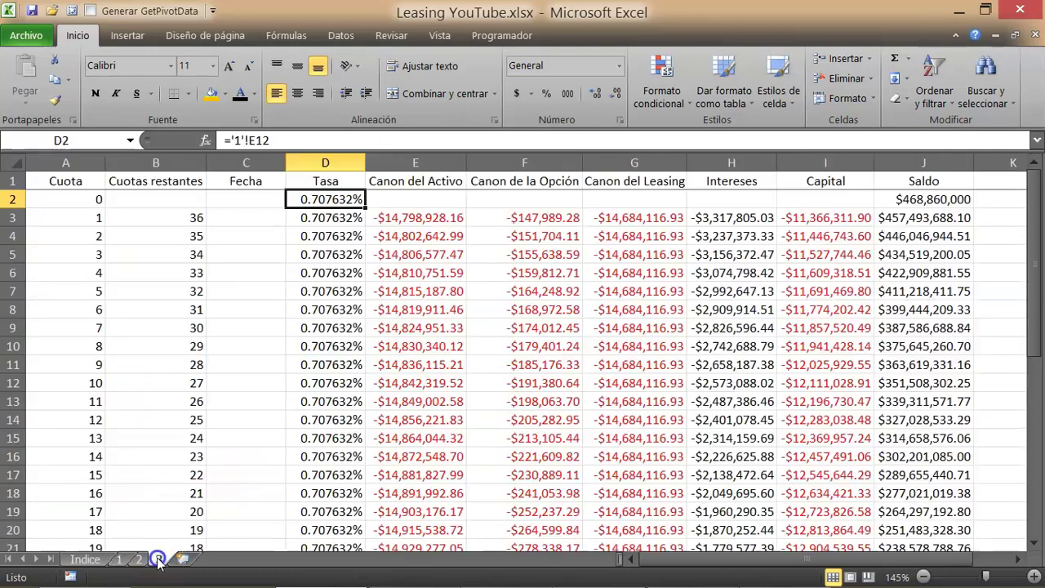